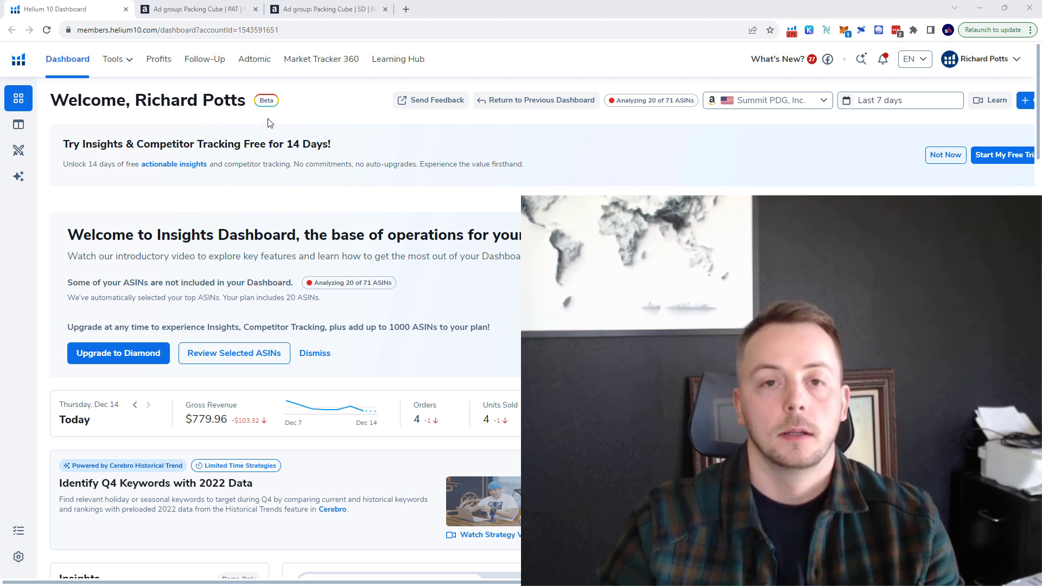
Open the Black Box product research tool.
left_click(124, 67)
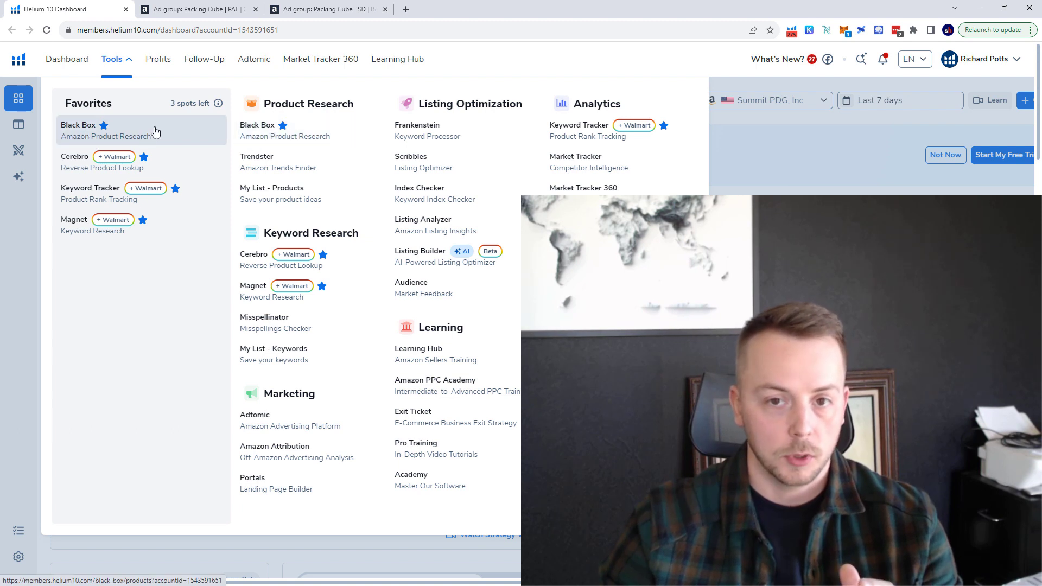
left_click(82, 140)
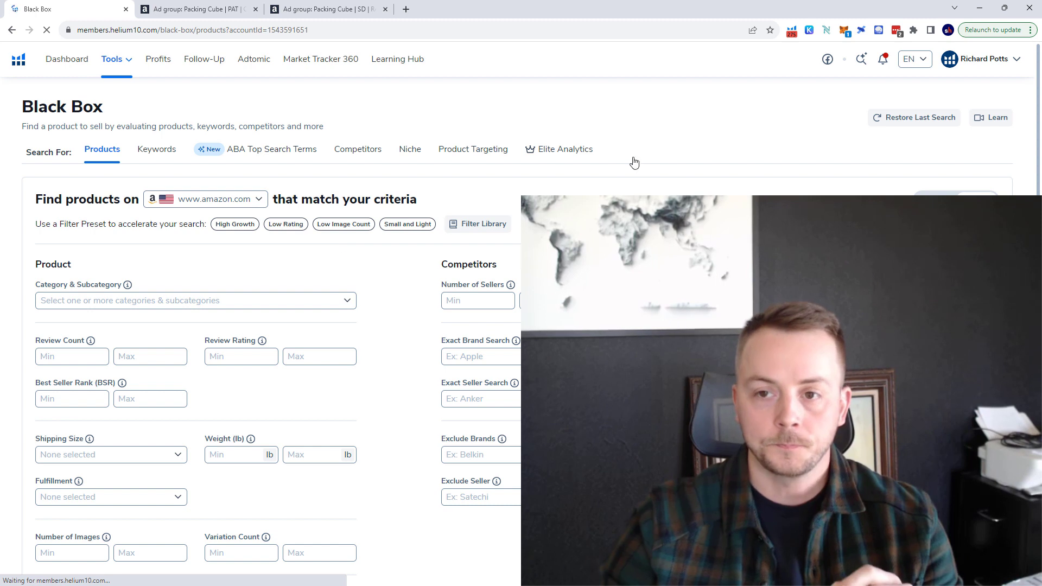
Search Amazon products with the title keywords "packing, cubes" and sort the results by monthly revenue, highest first.
scroll(347, 249, "down", 1)
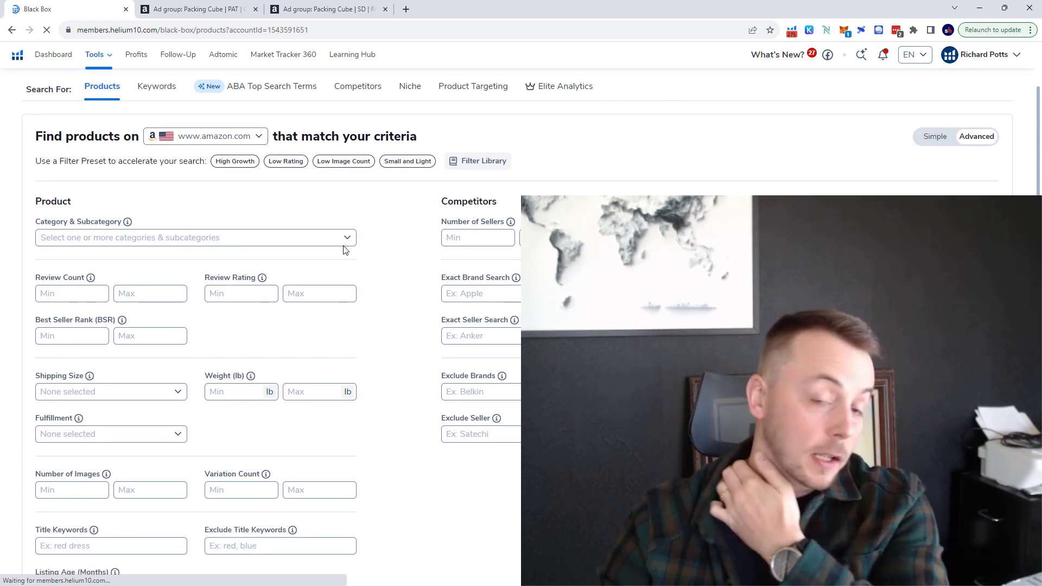
scroll(379, 298, "down", 2)
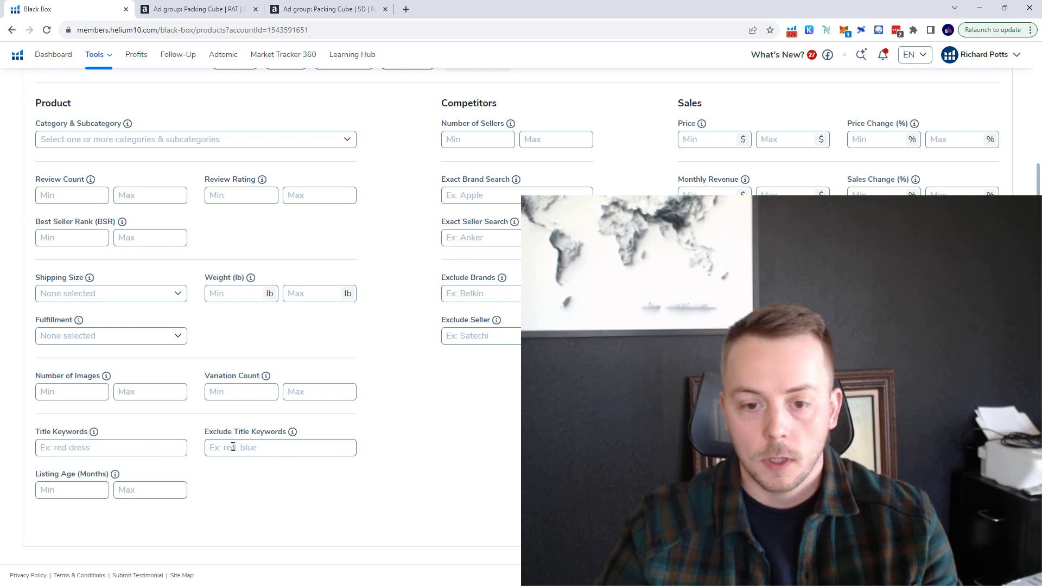
left_click(141, 452)
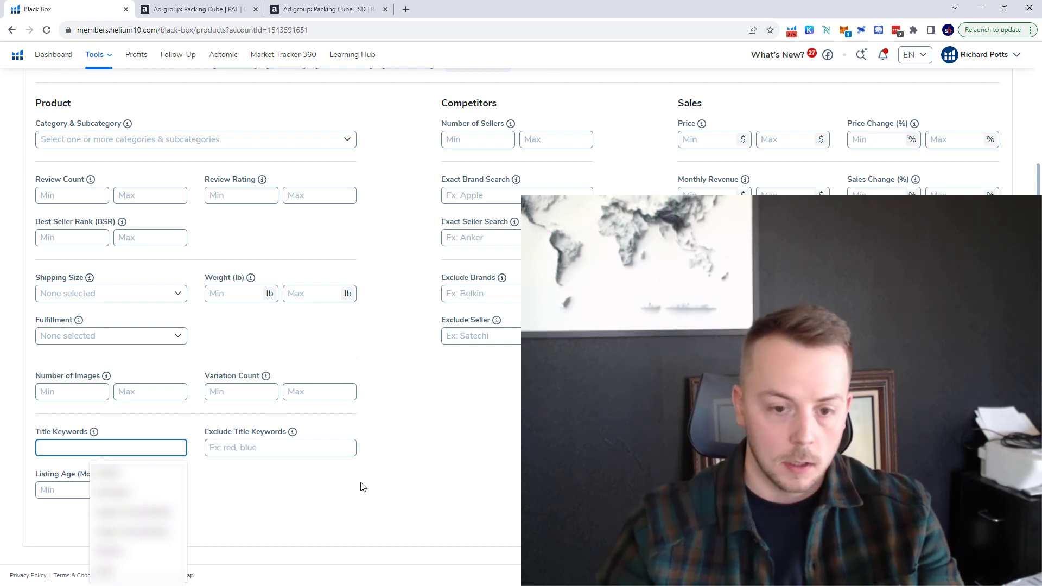
type("packing")
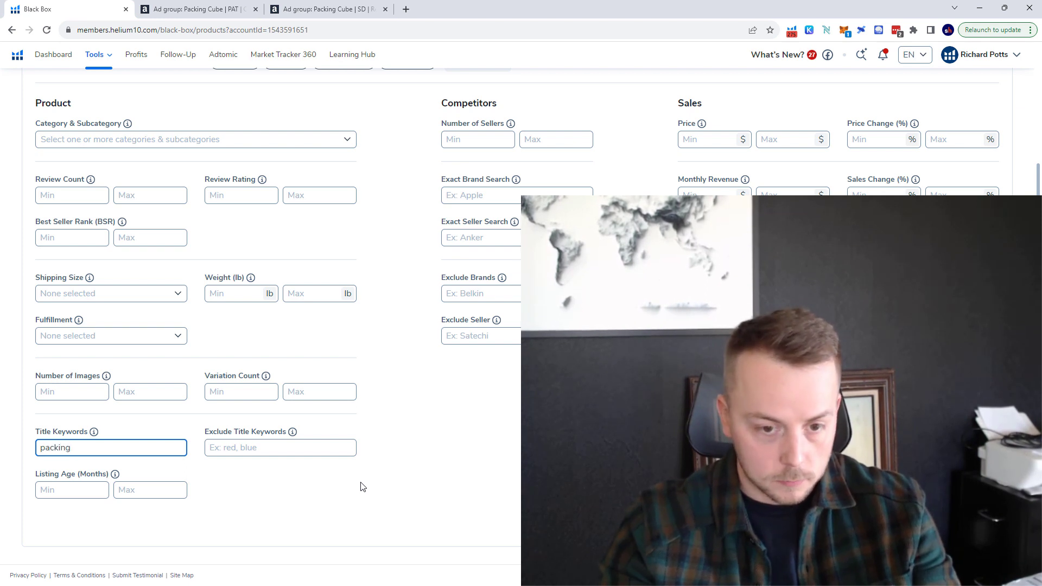
type(", cube")
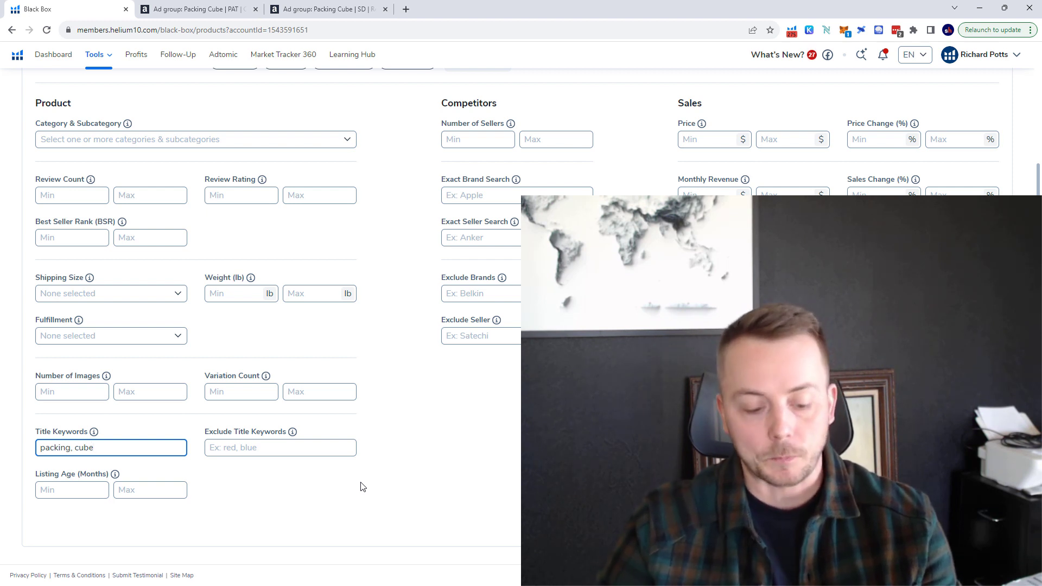
type("s")
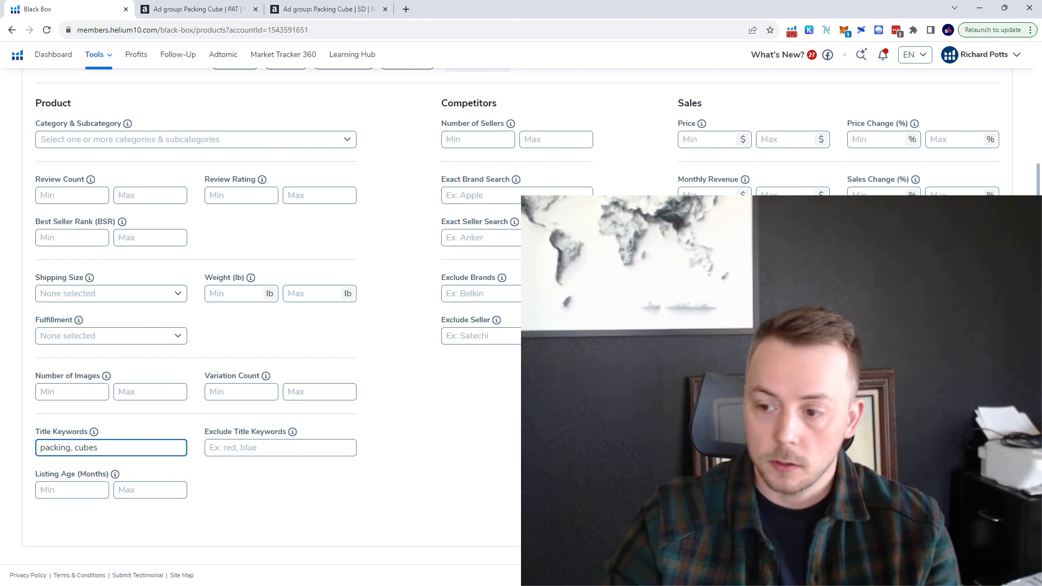
key("Return")
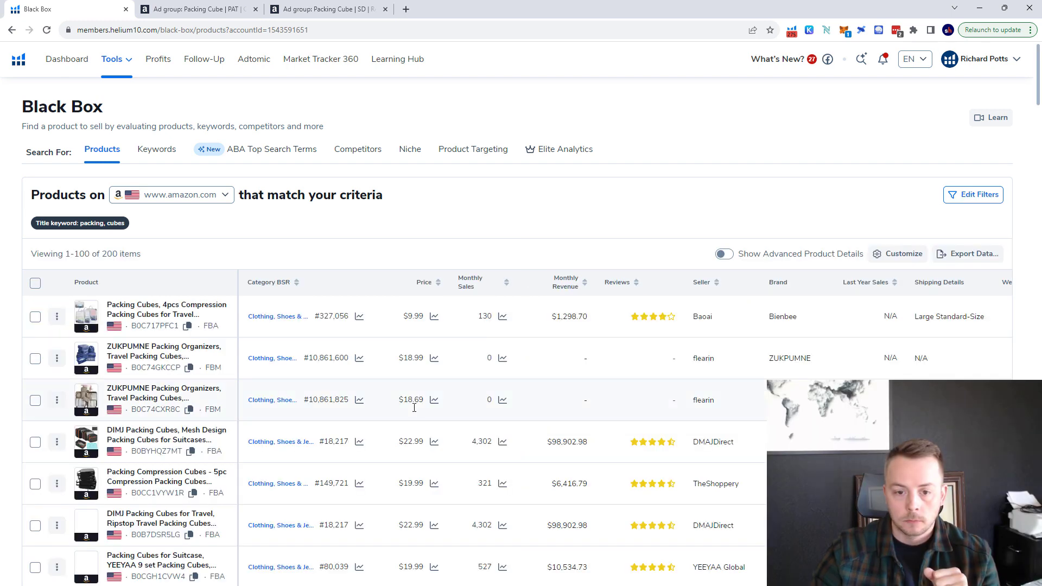
left_click(586, 292)
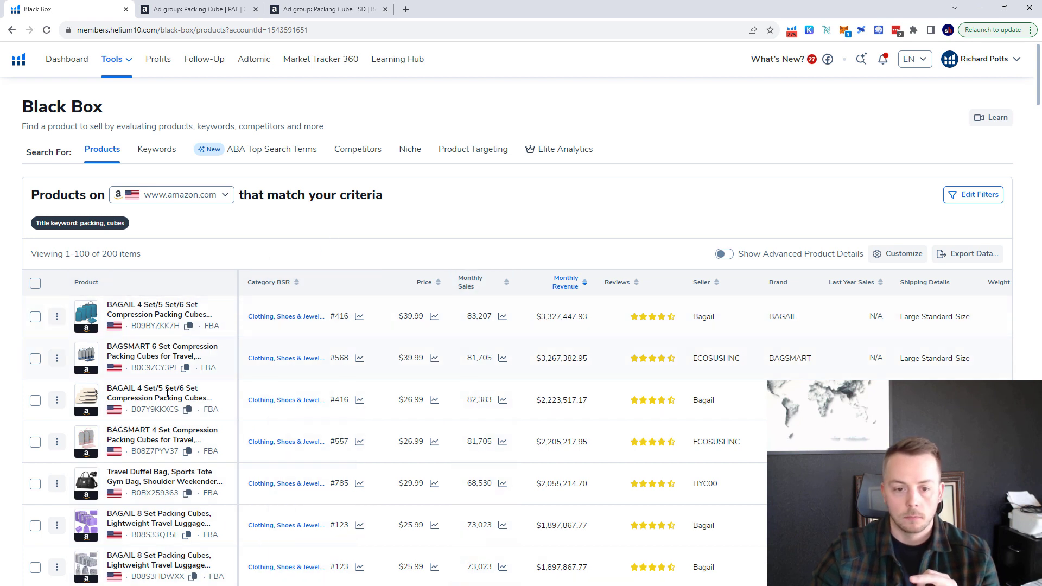
Examine the product titles throughout the first results page for product types that do not match plain packing cubes.
scroll(151, 342, "down", 2)
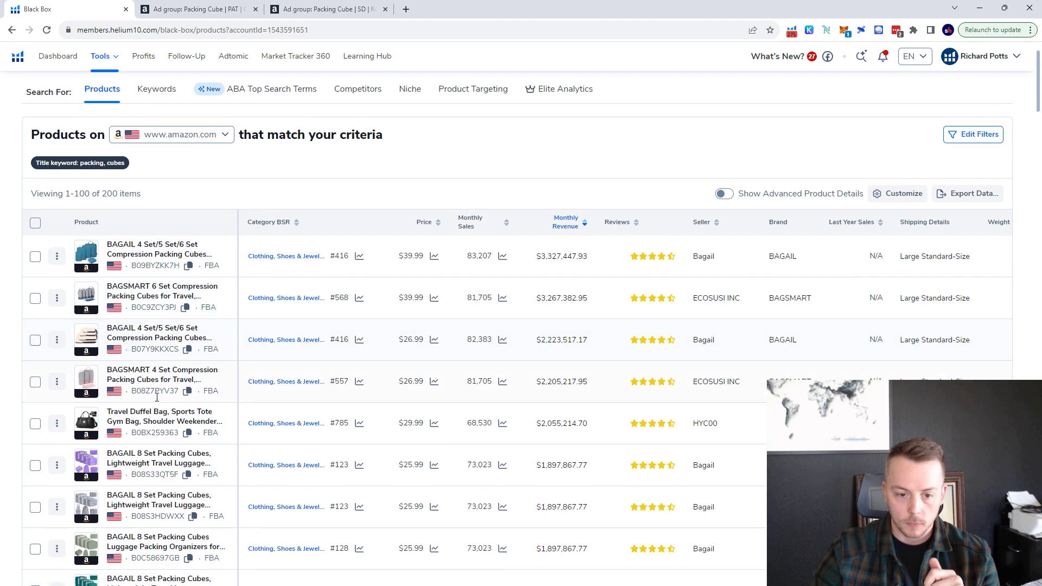
scroll(103, 348, "down", 8)
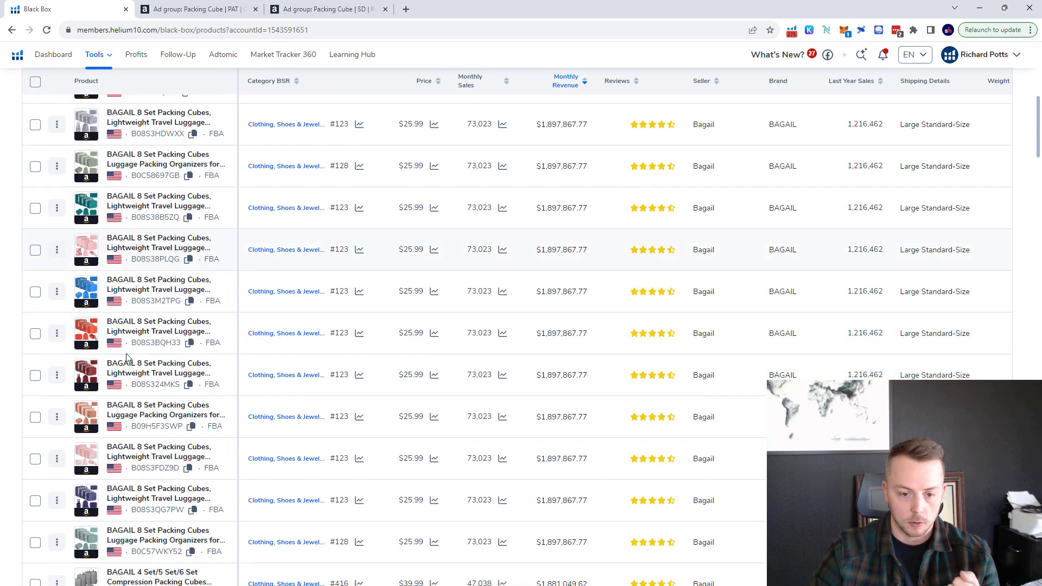
scroll(197, 333, "down", 15)
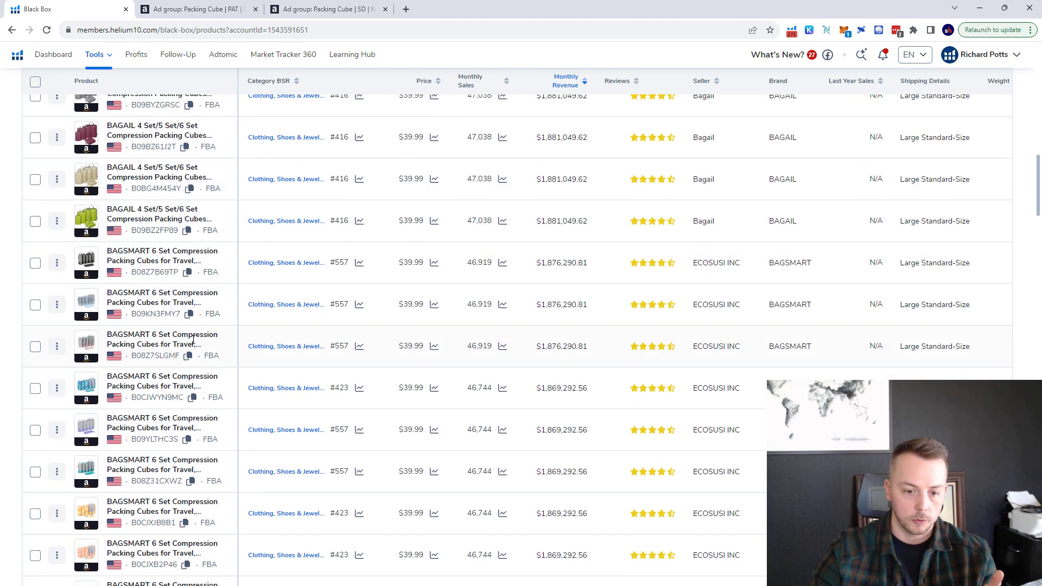
scroll(192, 342, "down", 10)
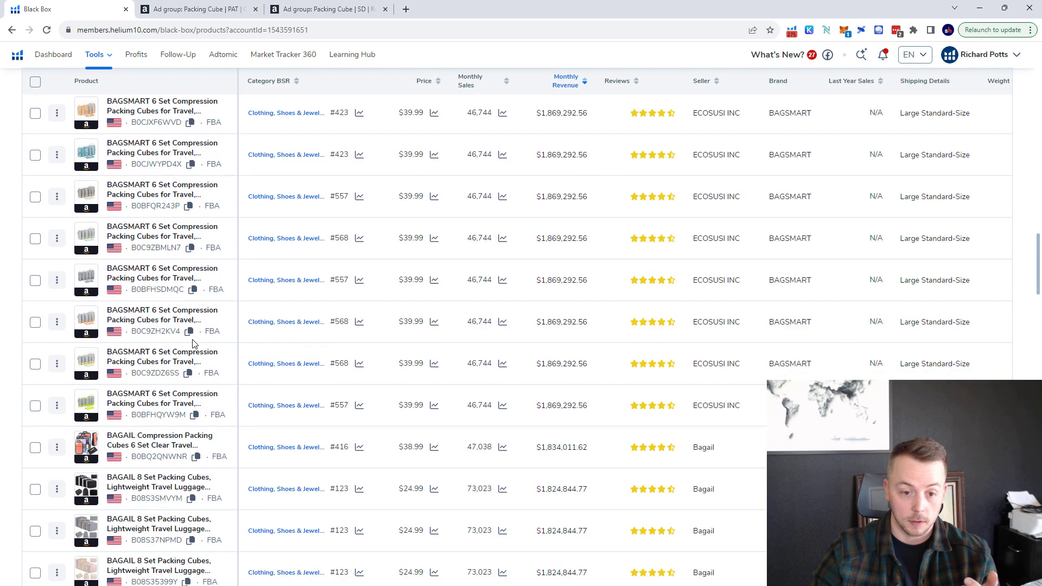
scroll(193, 342, "down", 4)
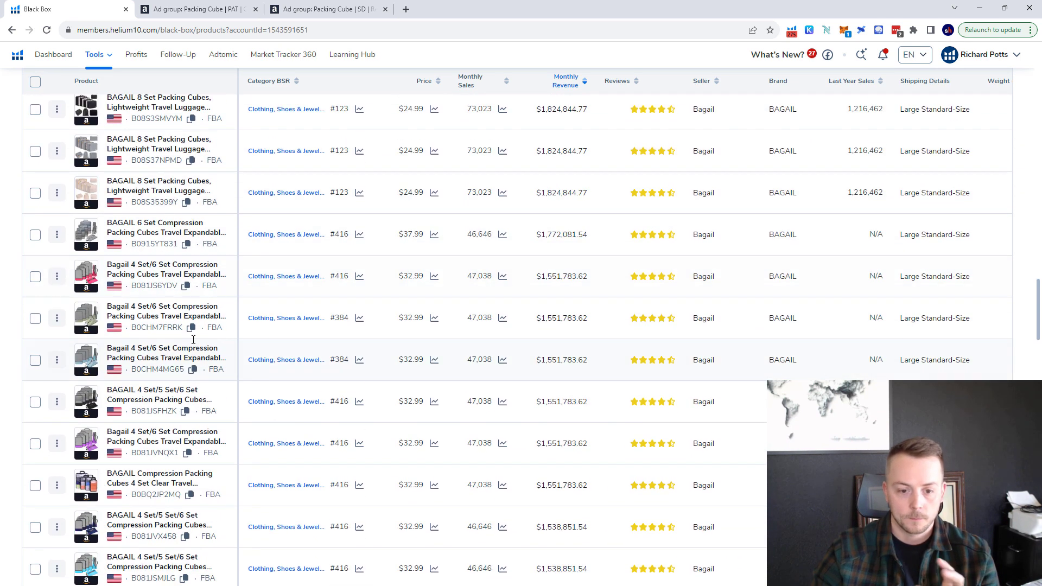
scroll(193, 340, "down", 7)
scroll(193, 342, "down", 10)
scroll(193, 342, "down", 15)
scroll(193, 342, "down", 5)
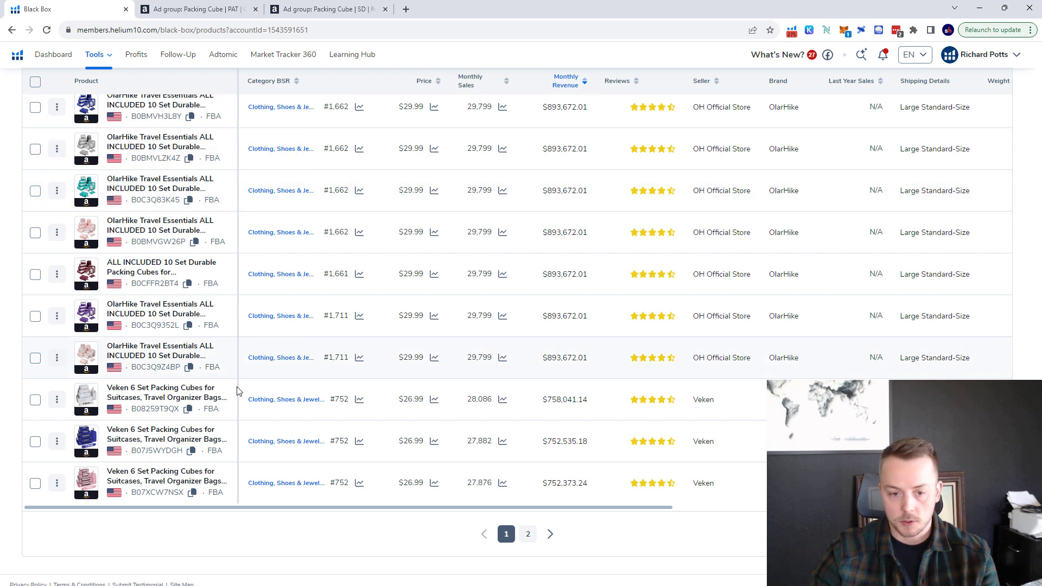
scroll(235, 396, "up", 10)
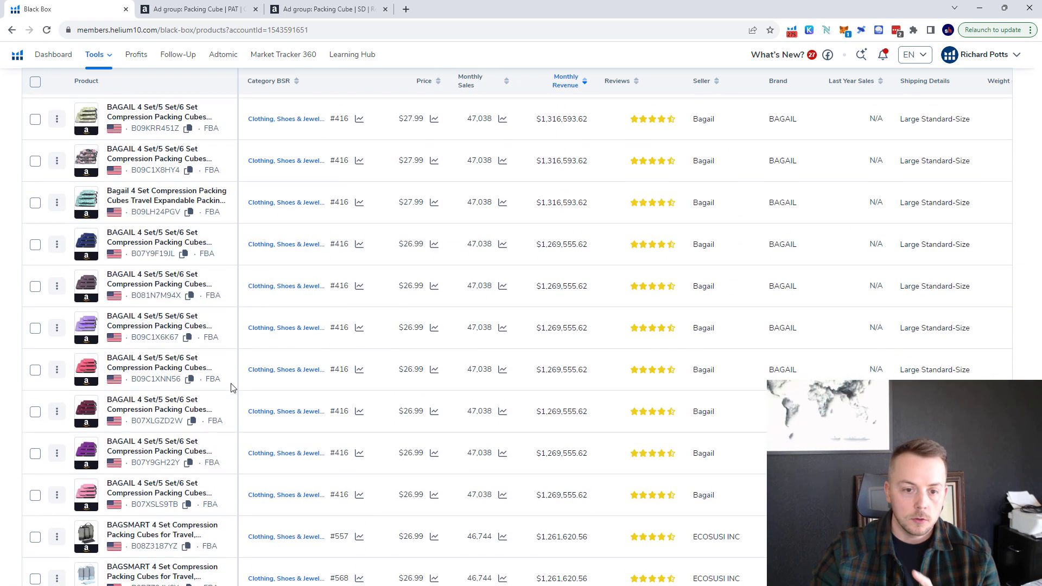
scroll(231, 389, "up", 10)
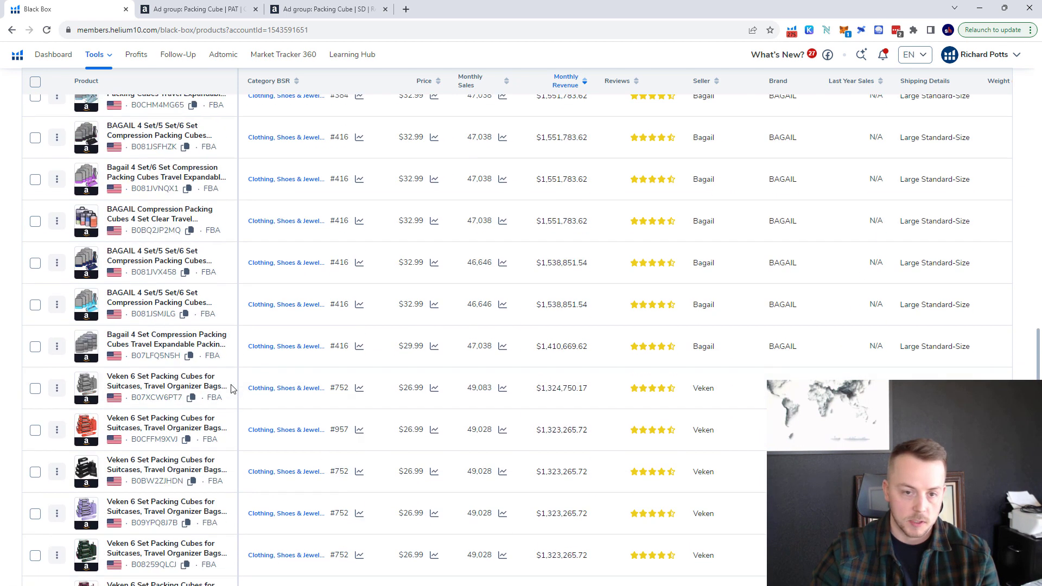
scroll(231, 389, "up", 10)
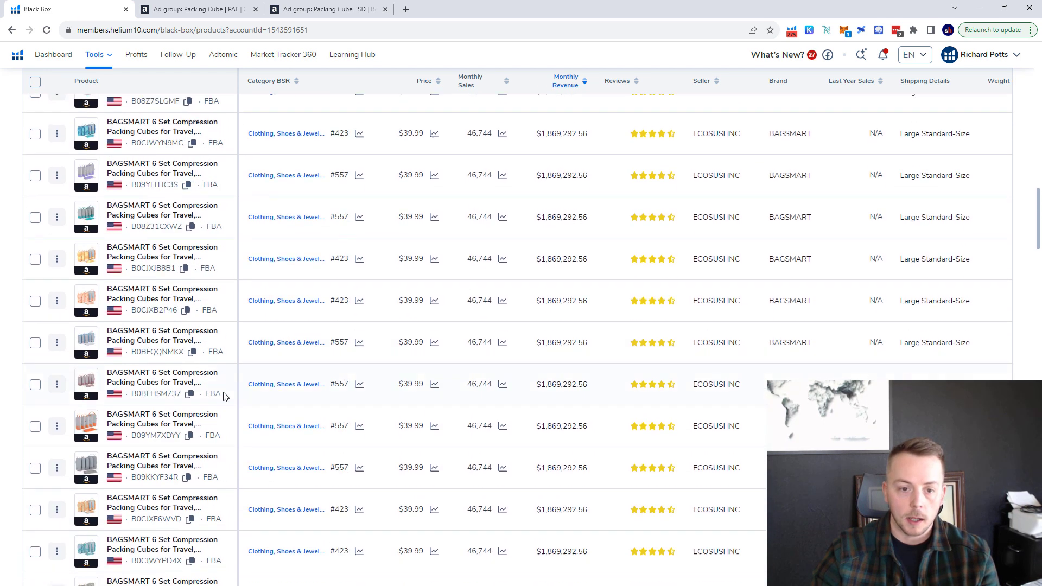
scroll(221, 400, "up", 10)
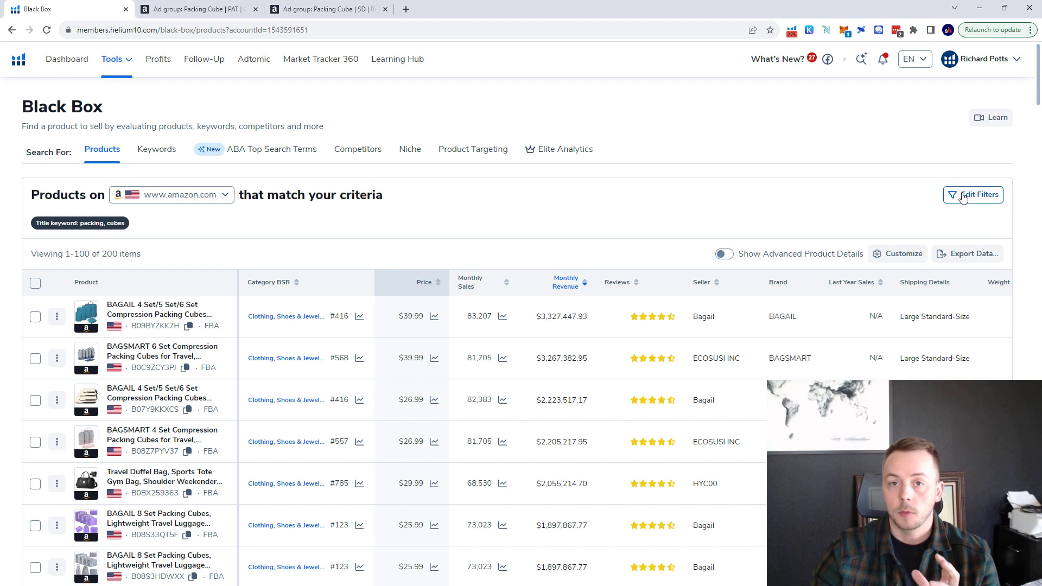
Edit the search filters to exclude the title keywords "compression, duffel" and apply them to the results.
left_click(963, 196)
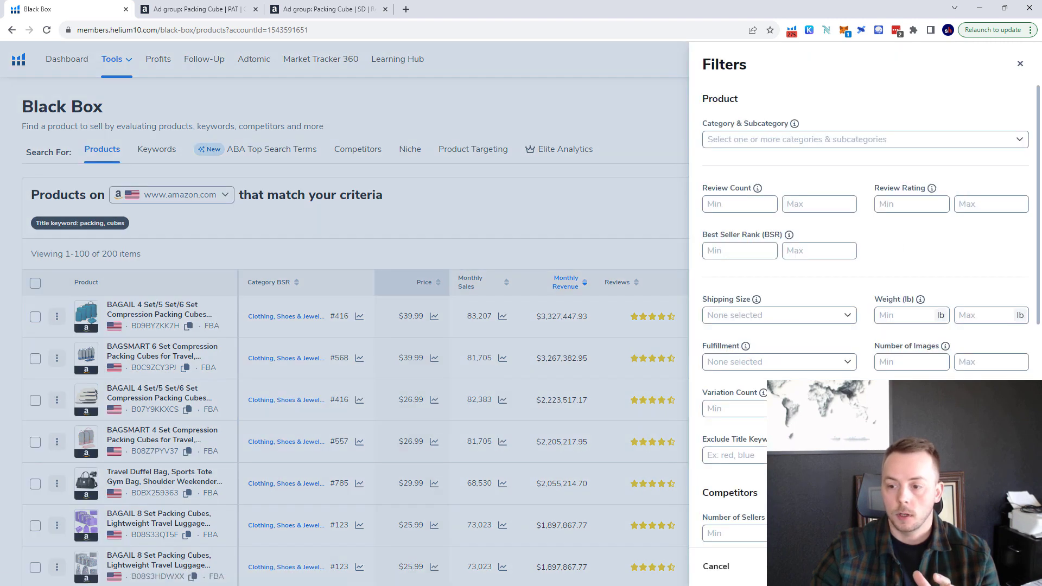
left_click(766, 455)
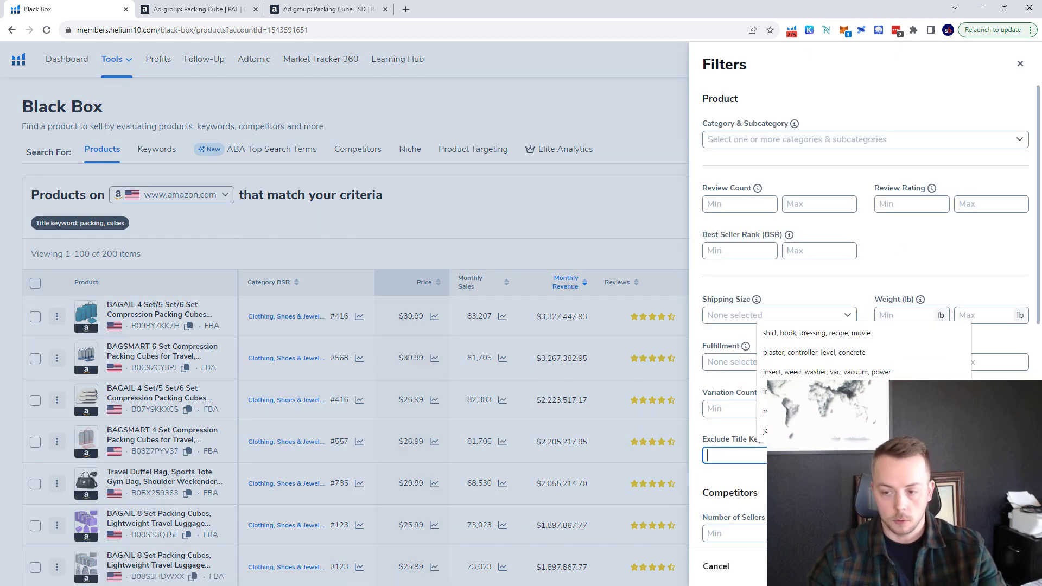
type("compression")
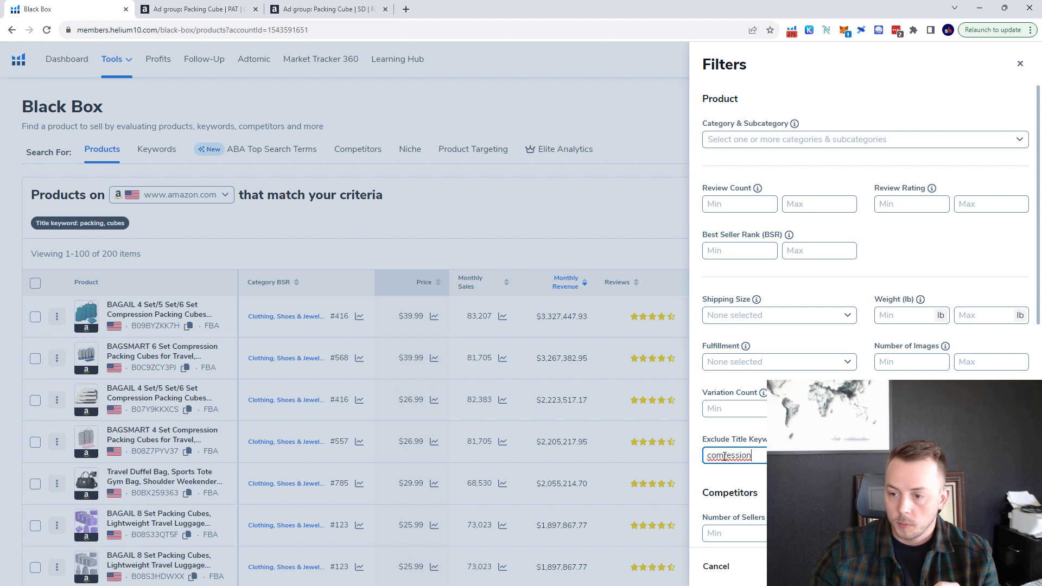
left_click(724, 455)
type("p")
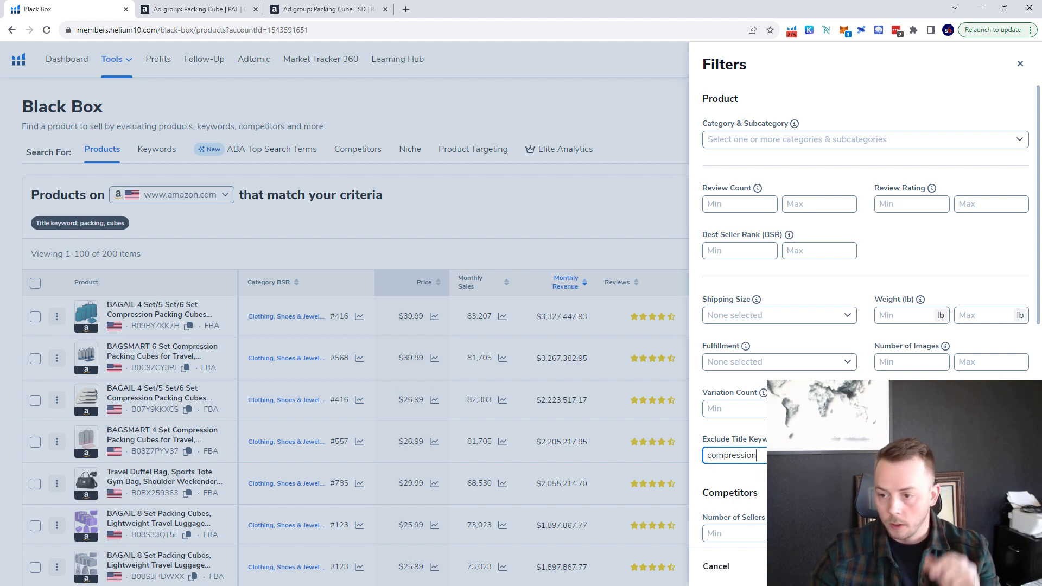
key("Tab")
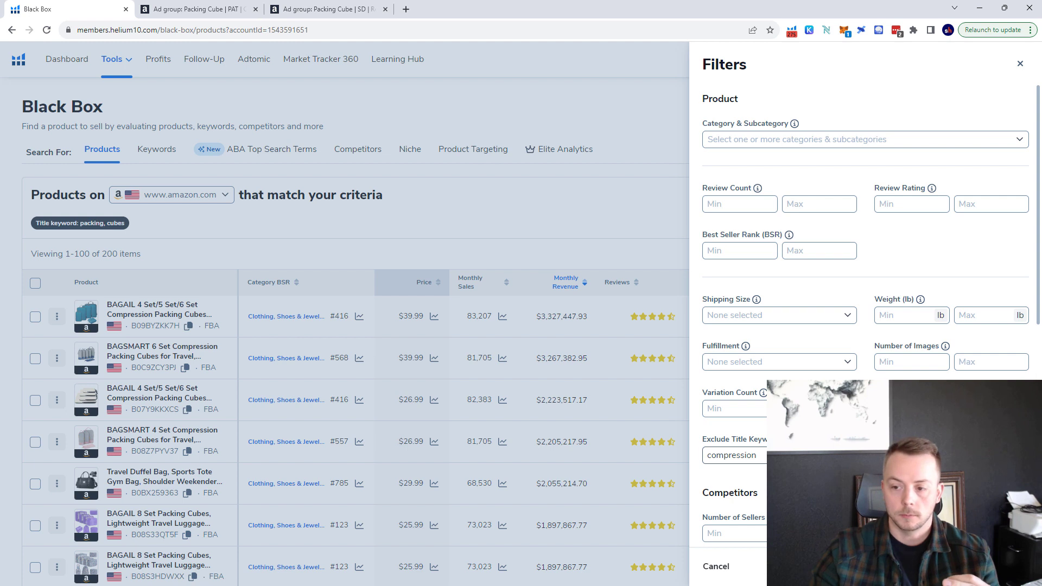
left_click(779, 455)
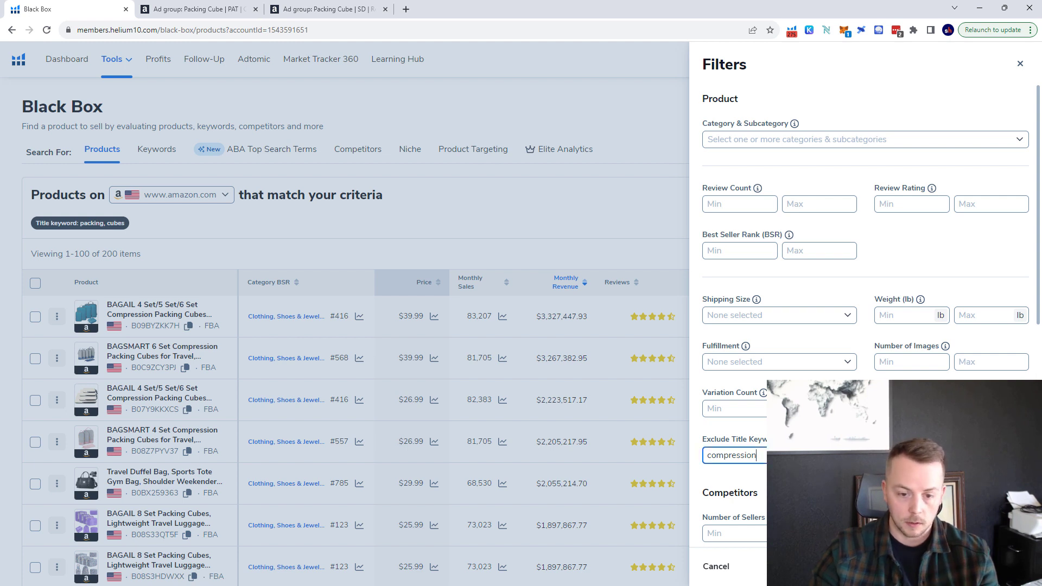
type(", d")
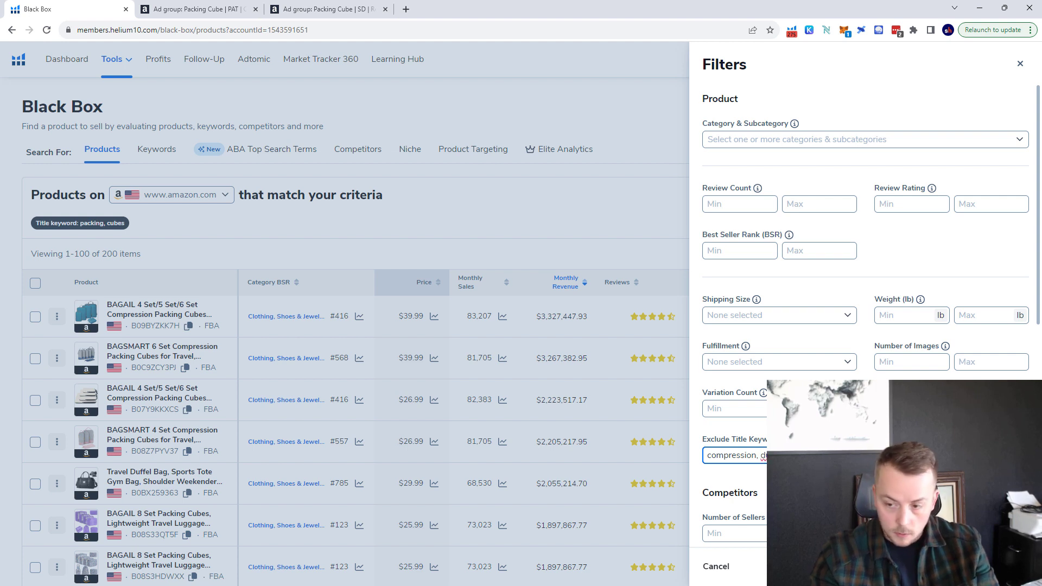
type("l")
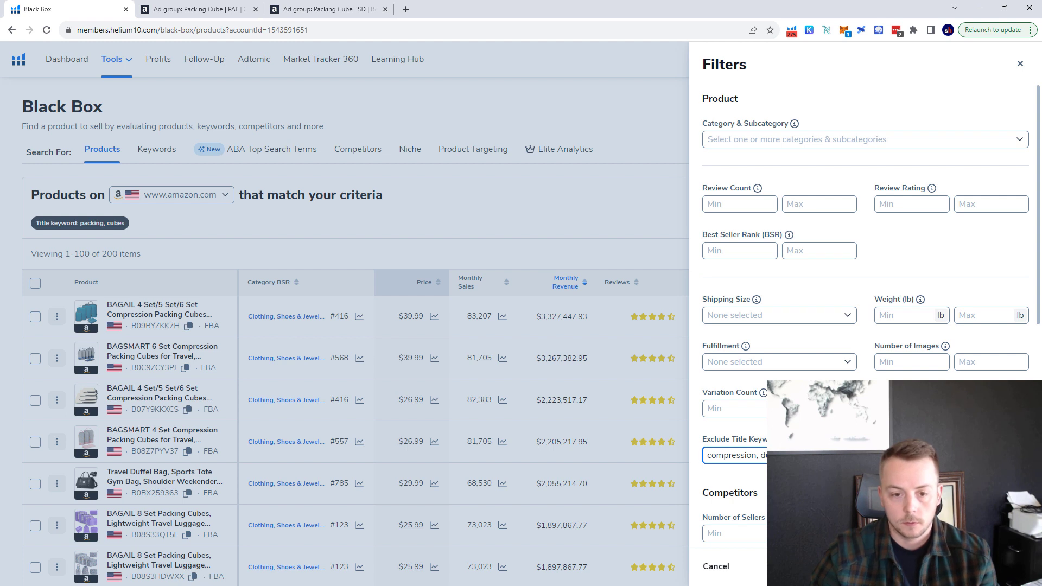
left_click(996, 566)
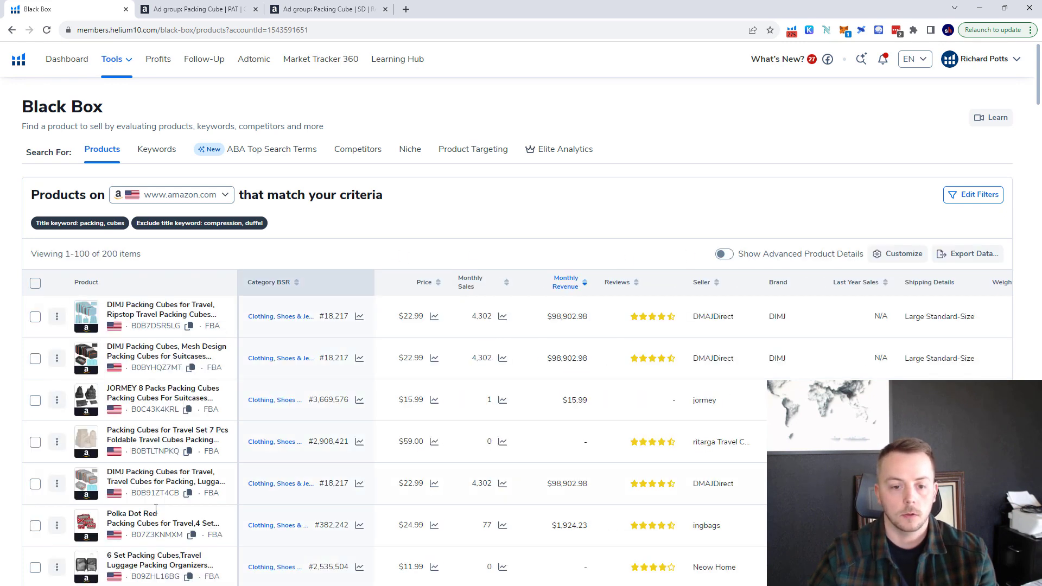
Examine the product titles down the first results page for product types that do not match plain packing cubes.
scroll(186, 369, "down", 7)
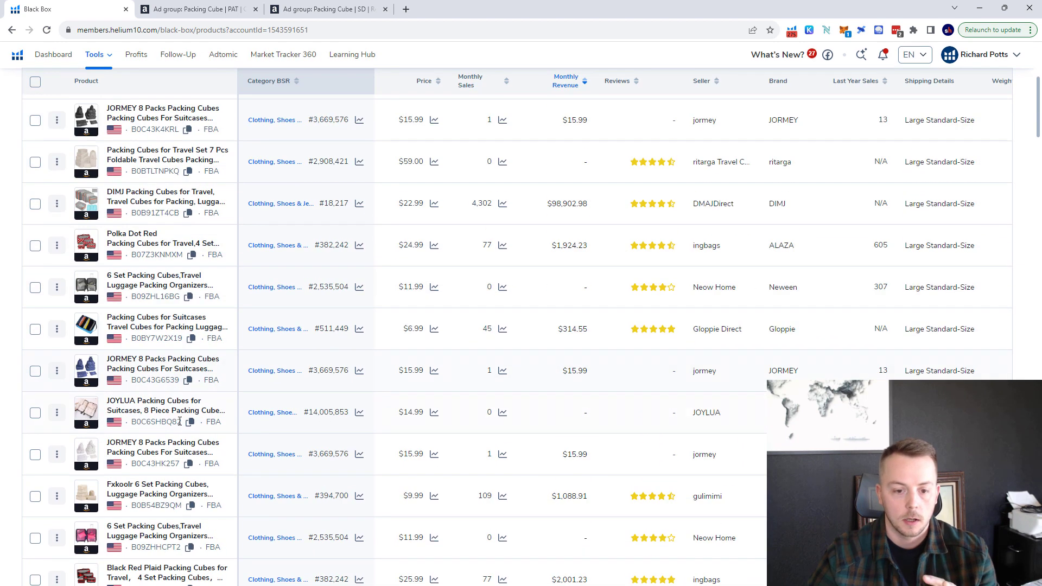
scroll(180, 421, "down", 5)
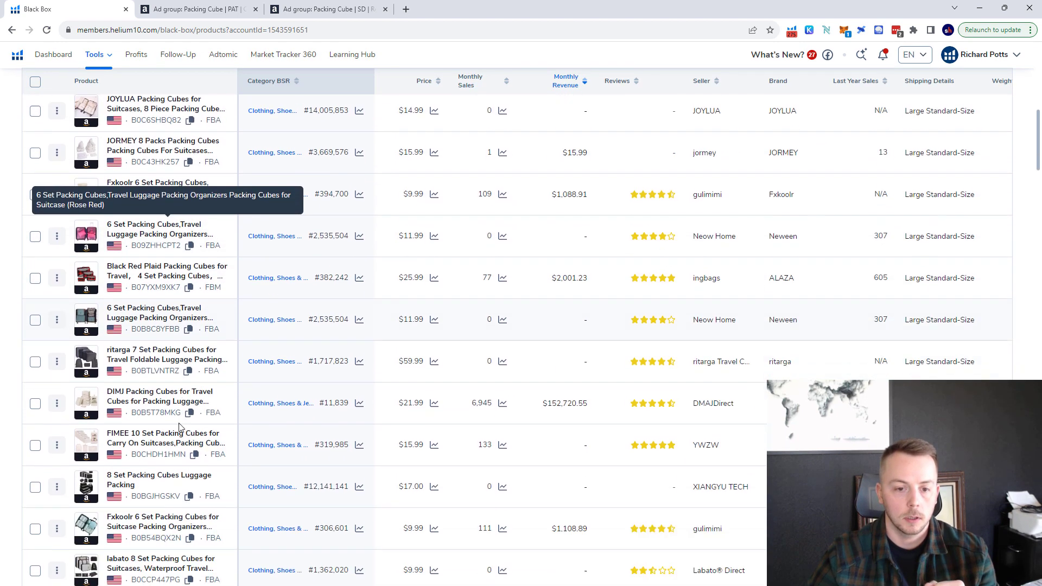
scroll(180, 422, "down", 10)
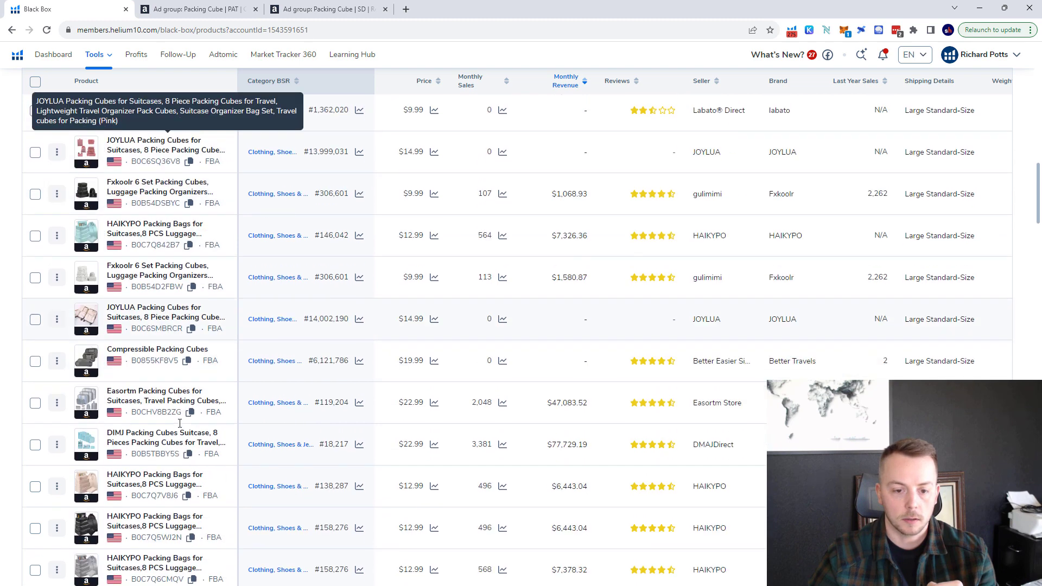
scroll(180, 421, "down", 9)
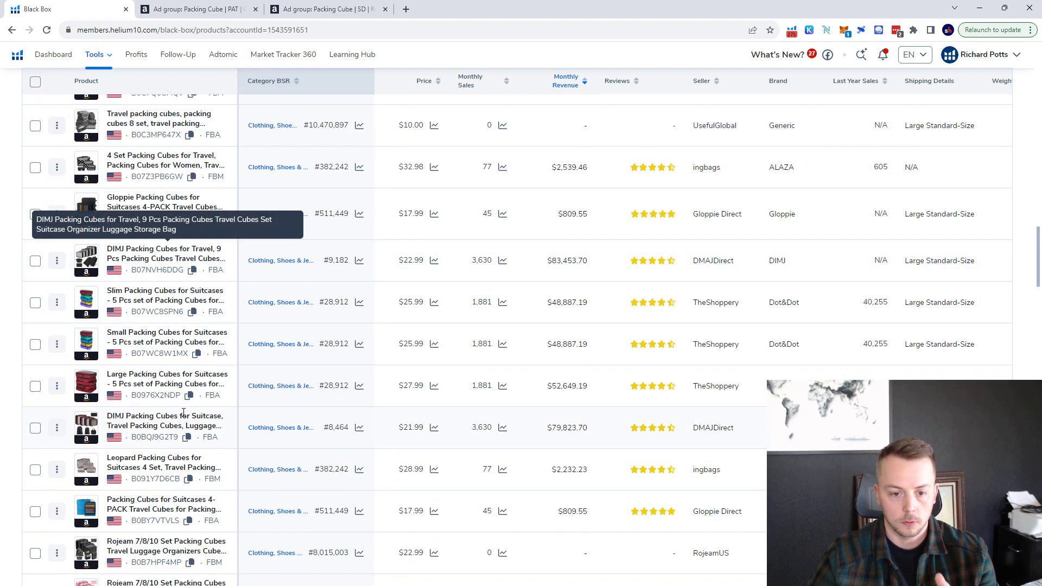
scroll(183, 412, "down", 10)
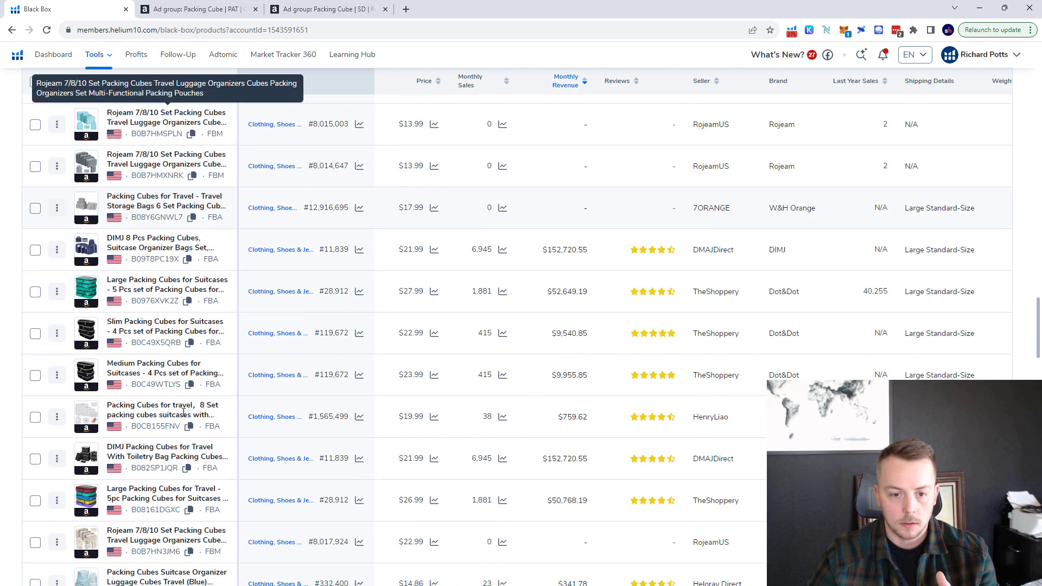
scroll(183, 412, "down", 10)
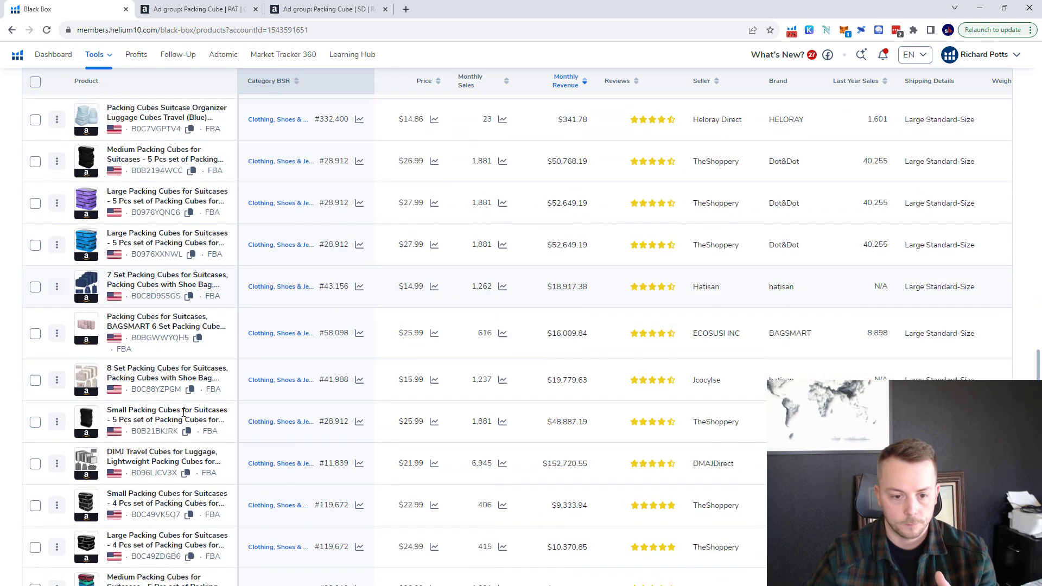
scroll(183, 416, "down", 8)
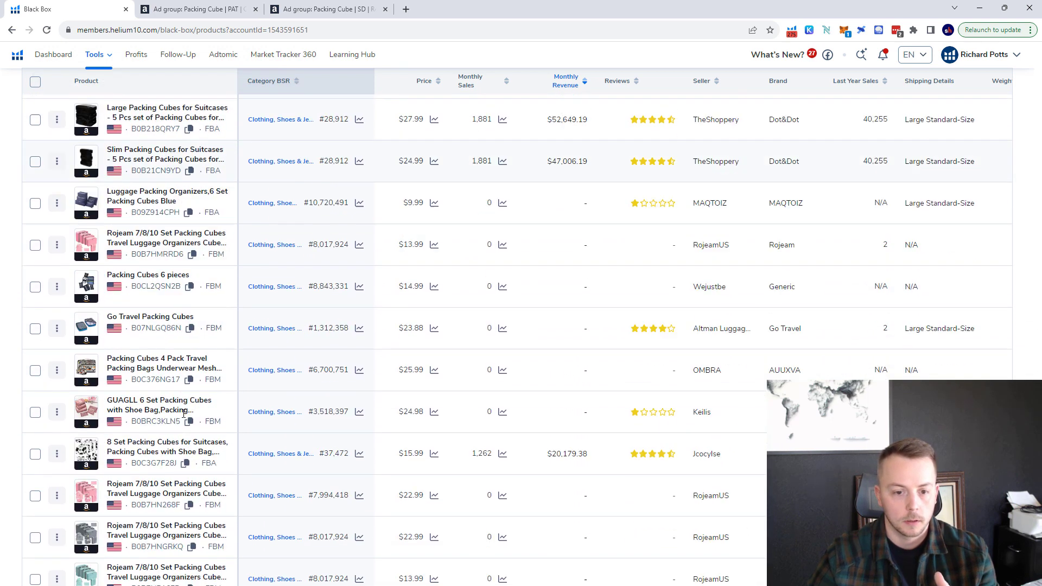
scroll(183, 414, "down", 1)
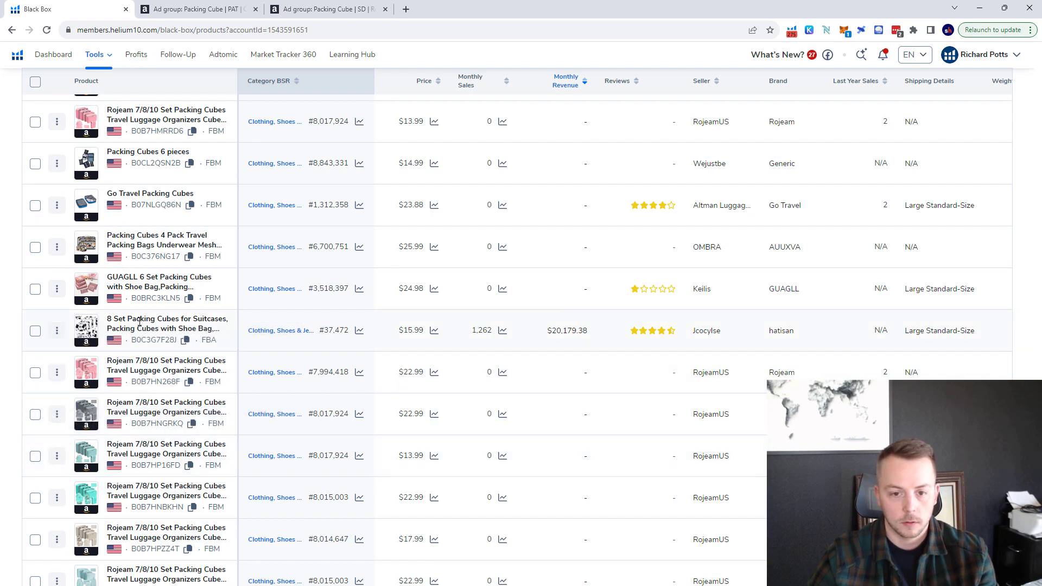
scroll(140, 321, "down", 10)
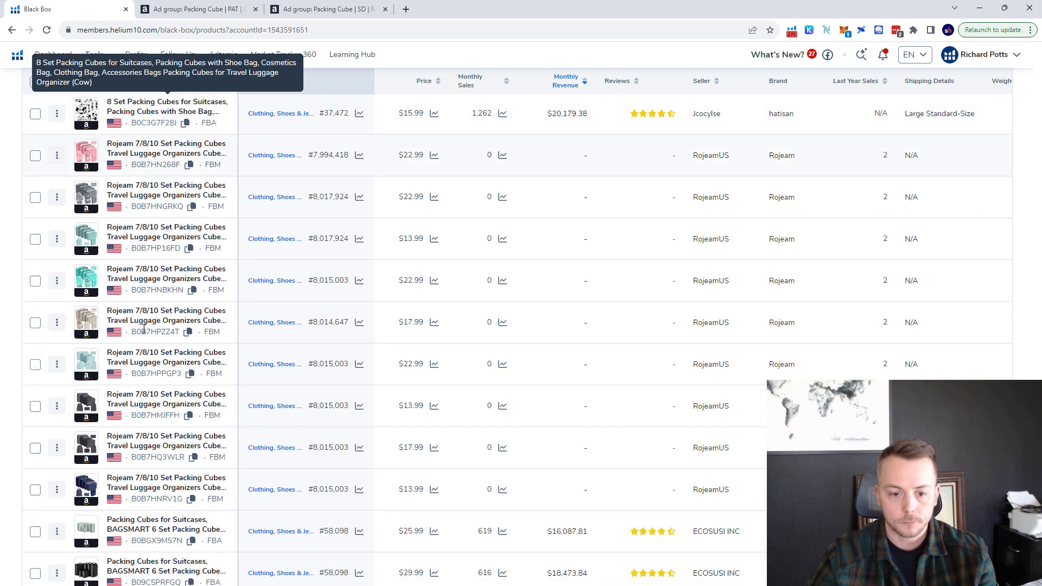
scroll(146, 339, "down", 4)
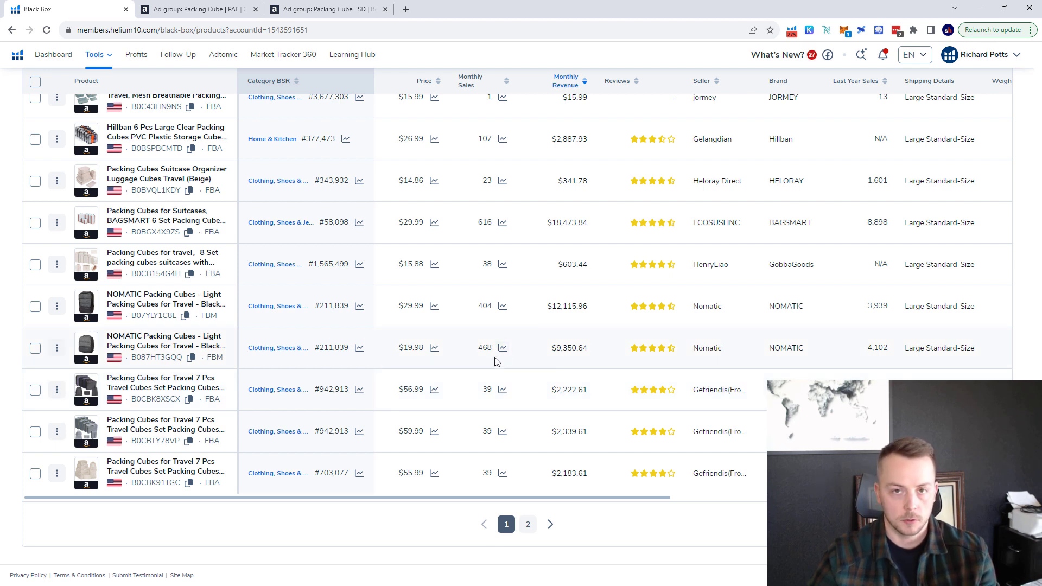
Examine the product titles on the second results page for remaining unrelated product types.
left_click(550, 528)
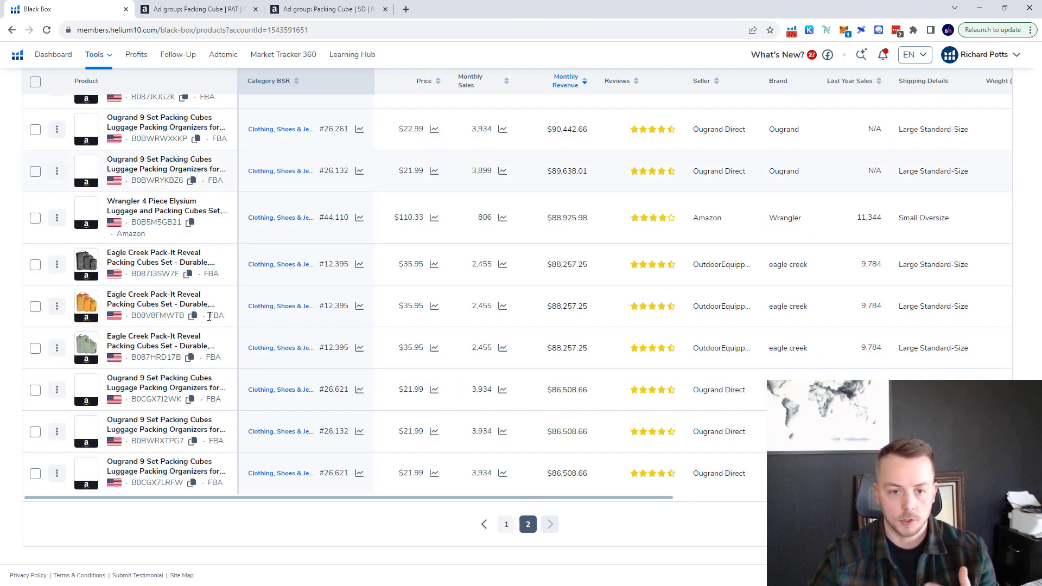
scroll(222, 414, "up", 15)
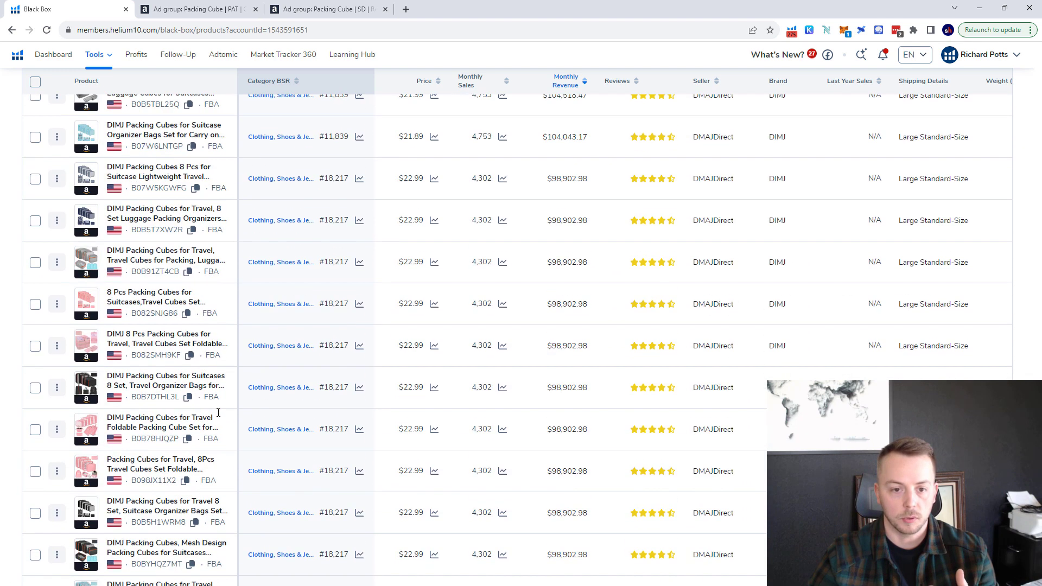
scroll(217, 414, "up", 10)
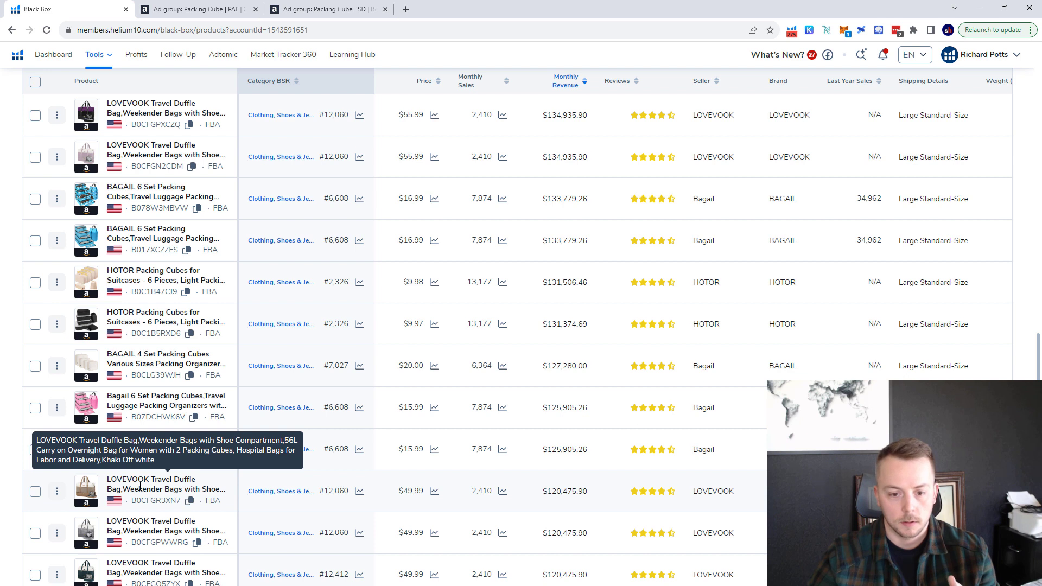
scroll(163, 479, "up", 8)
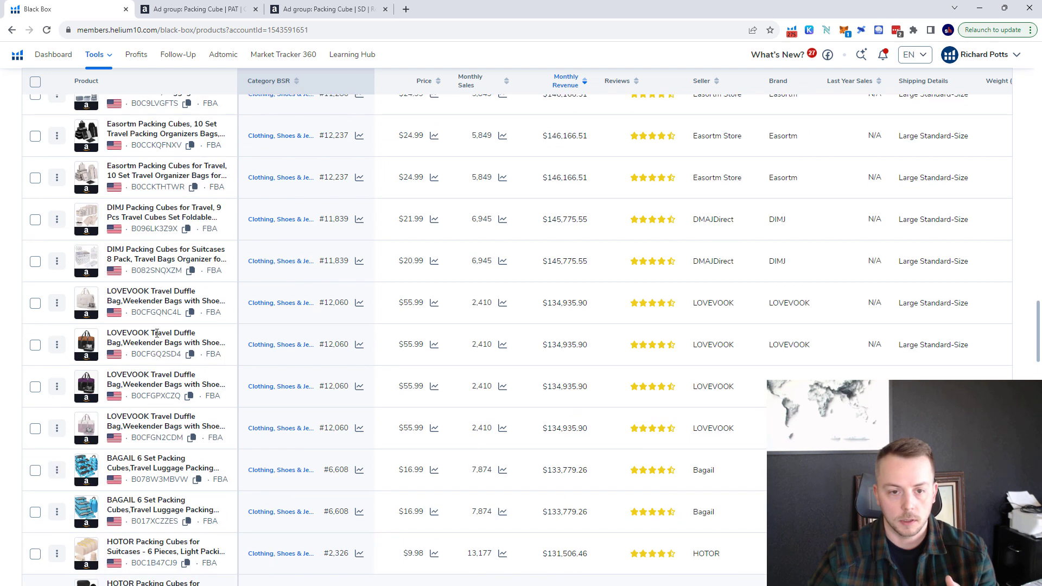
scroll(157, 333, "up", 15)
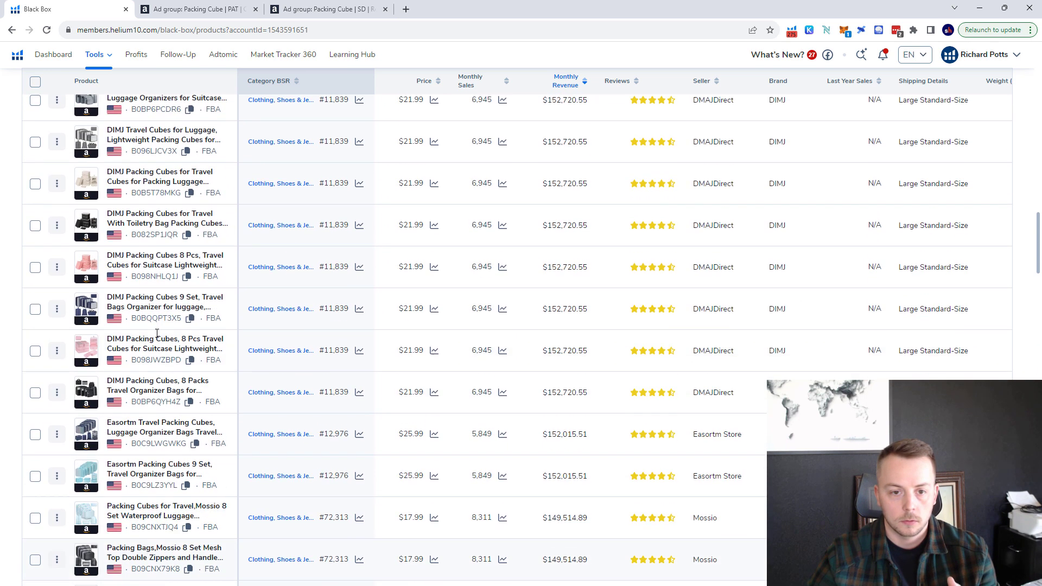
scroll(157, 337, "up", 18)
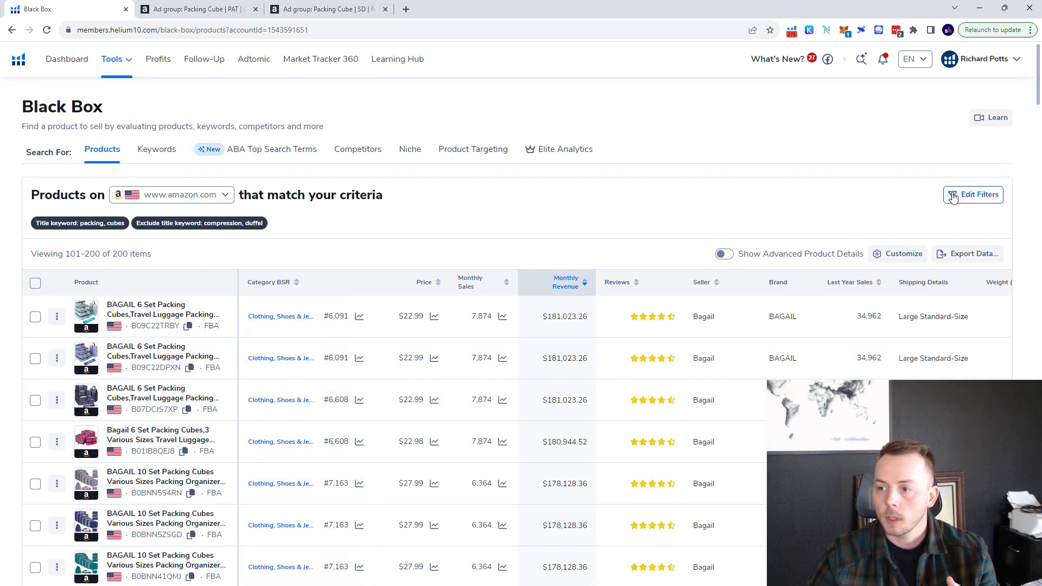
Extend the excluded title keywords to "compression, duffel, duffle", apply the filters, and sort the results by monthly revenue, highest first.
left_click(952, 196)
left_click(811, 455)
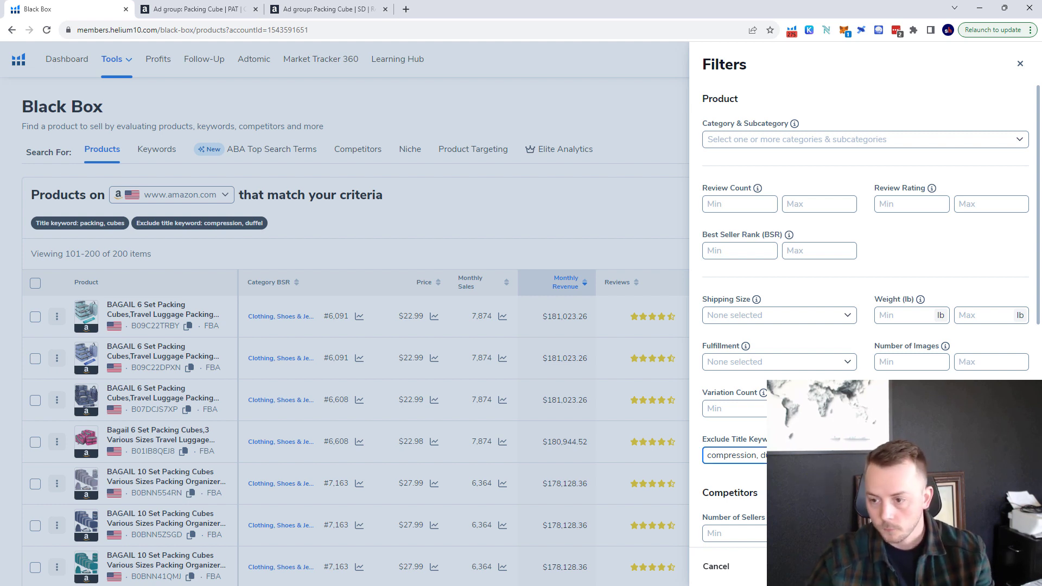
left_click(997, 566)
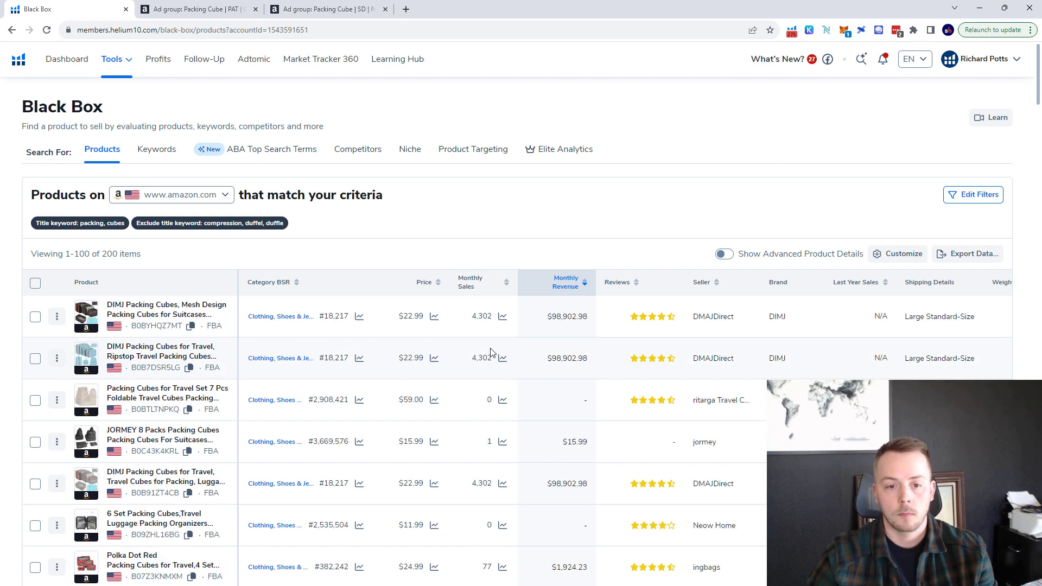
left_click(586, 284)
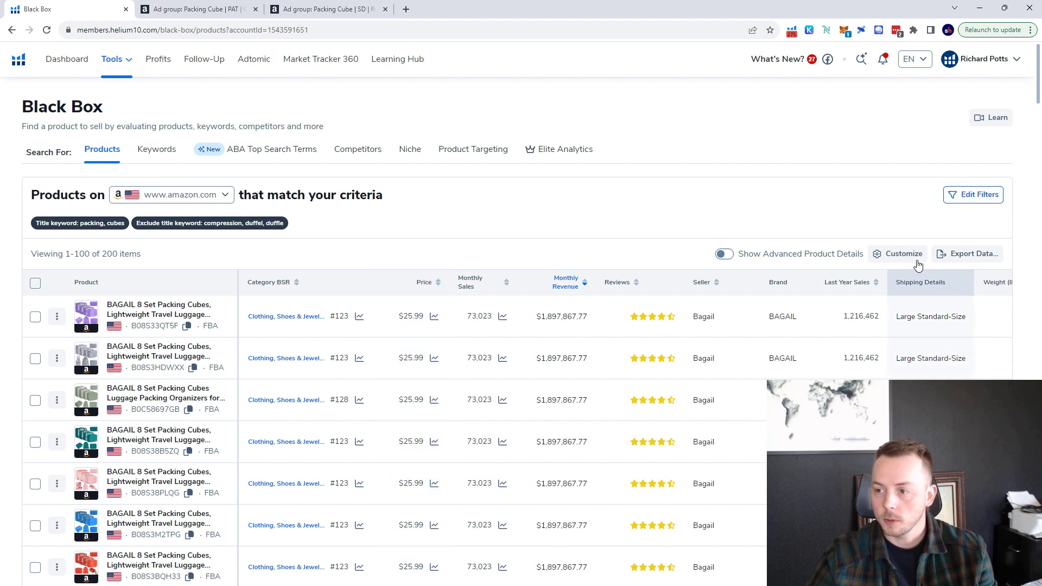
Export the filtered product results as a CSV file and open the downloaded file in Excel.
left_click(982, 255)
left_click(979, 281)
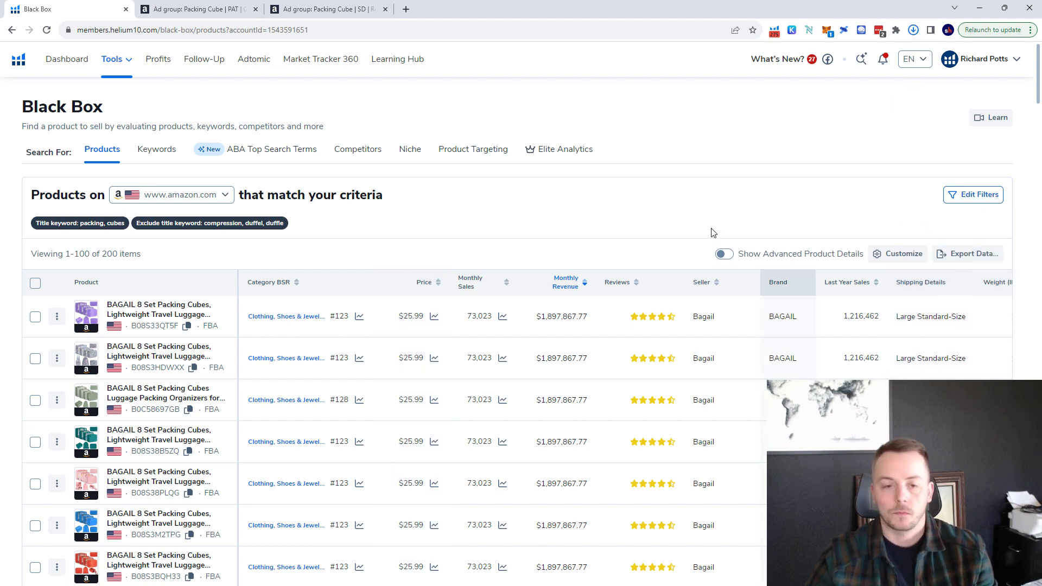
left_click(913, 30)
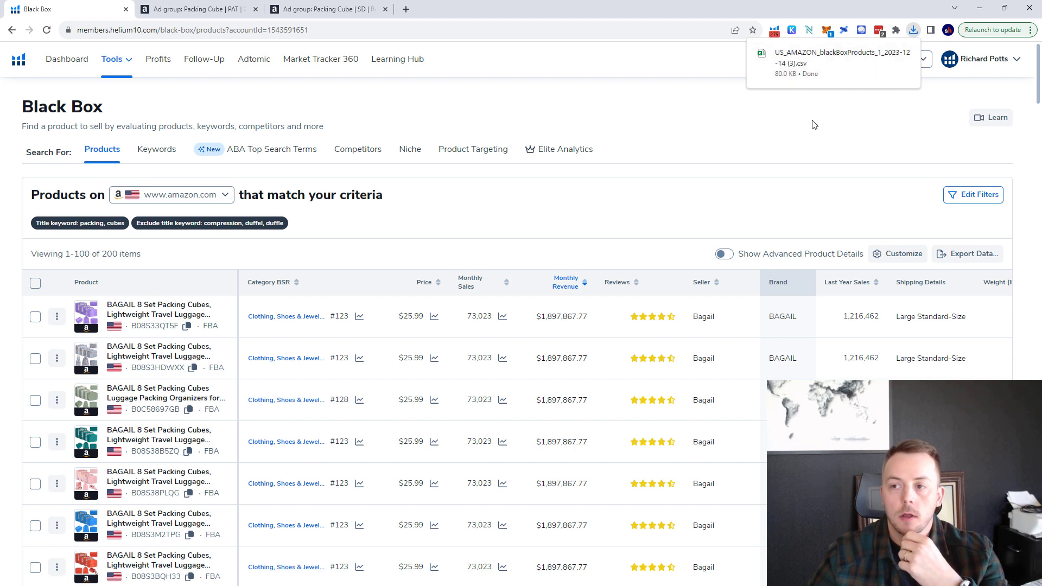
left_click(791, 70)
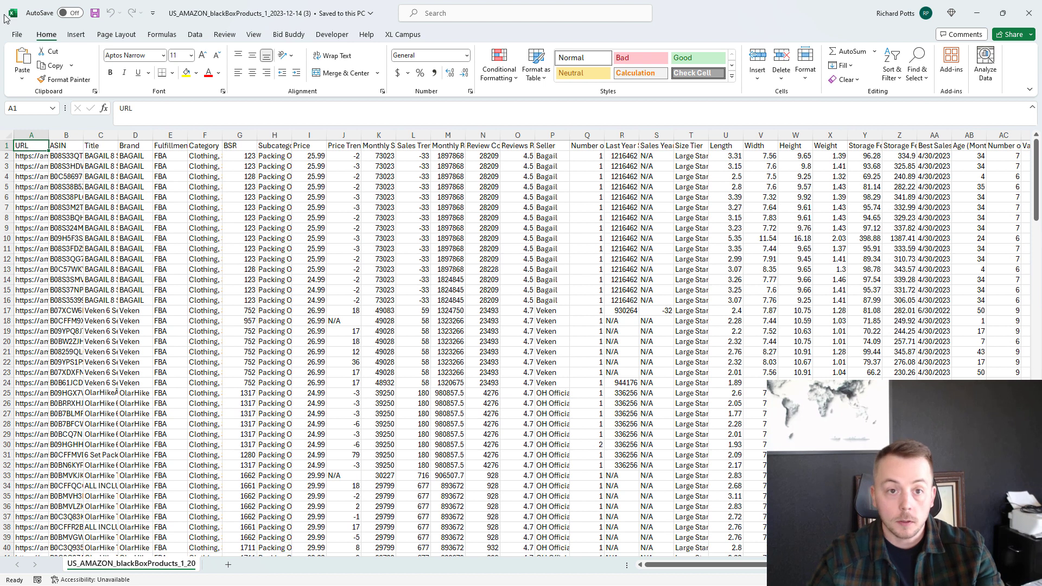
Insert a PivotTable of the exported data on a new worksheet, with Brand as rows and the sum of Monthly Sales as values.
left_click(76, 36)
left_click(26, 59)
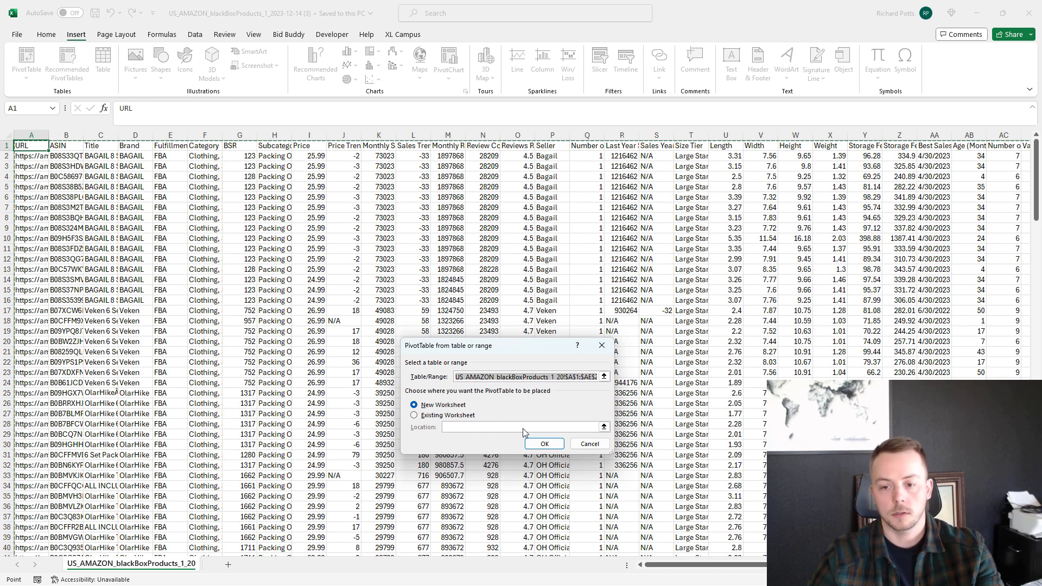
left_click(541, 448)
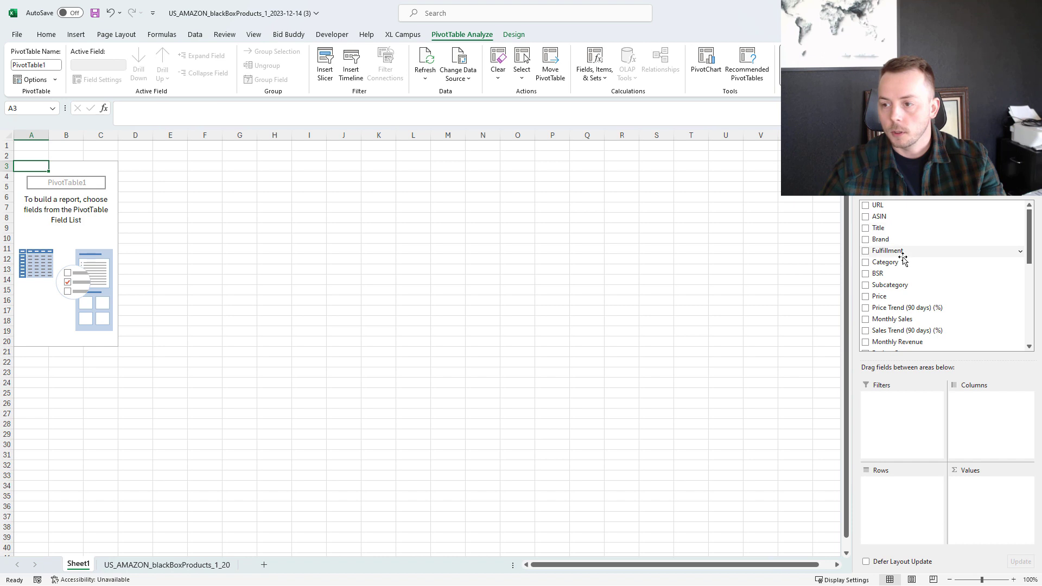
left_click_drag(908, 272, 912, 497)
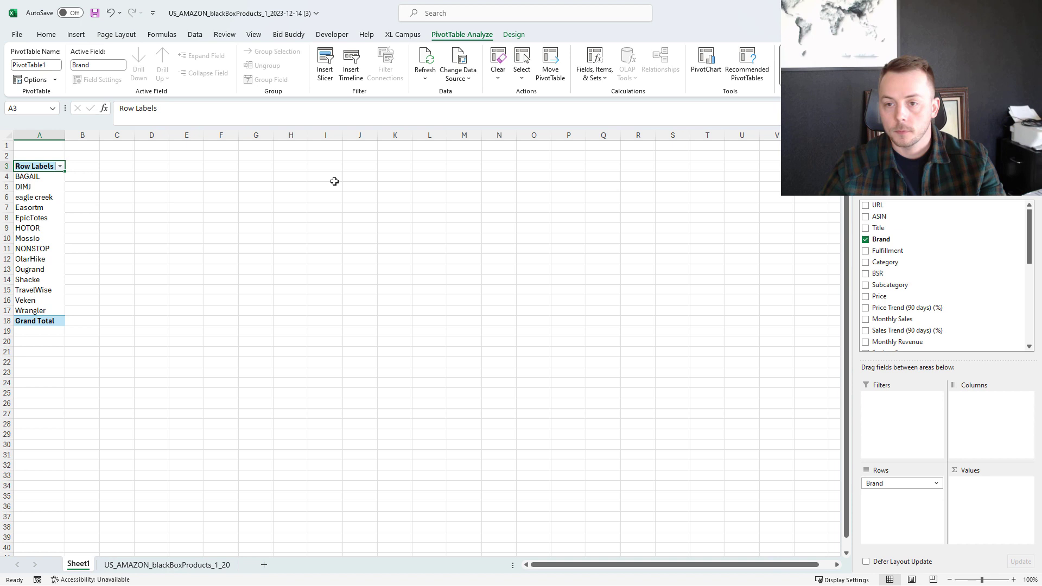
left_click_drag(909, 321, 991, 505)
Sort the PivotTable's brands by sum of monthly sales, largest to smallest.
left_click(49, 154)
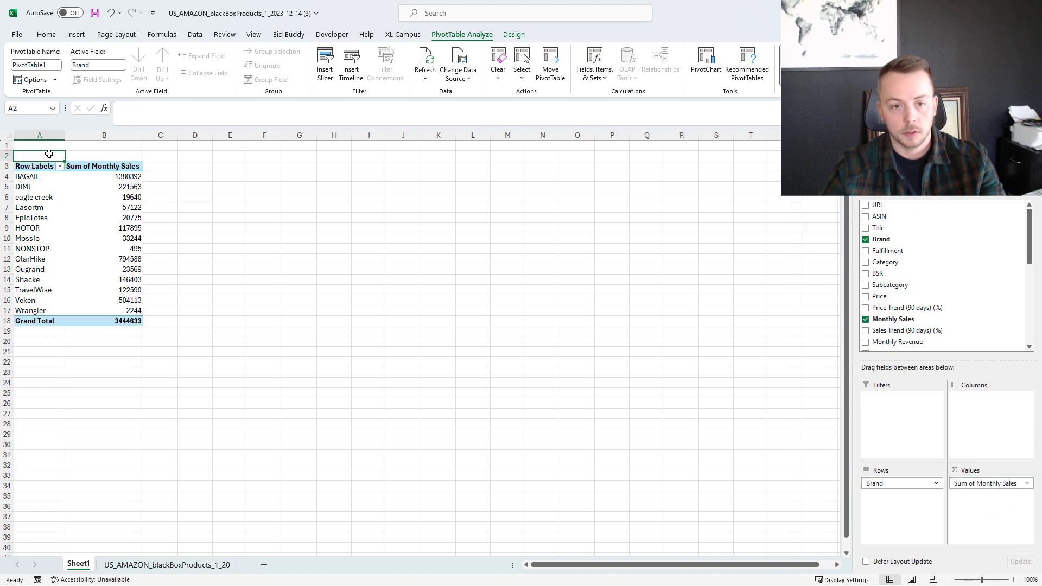
left_click(137, 166)
mouse_move(57, 287)
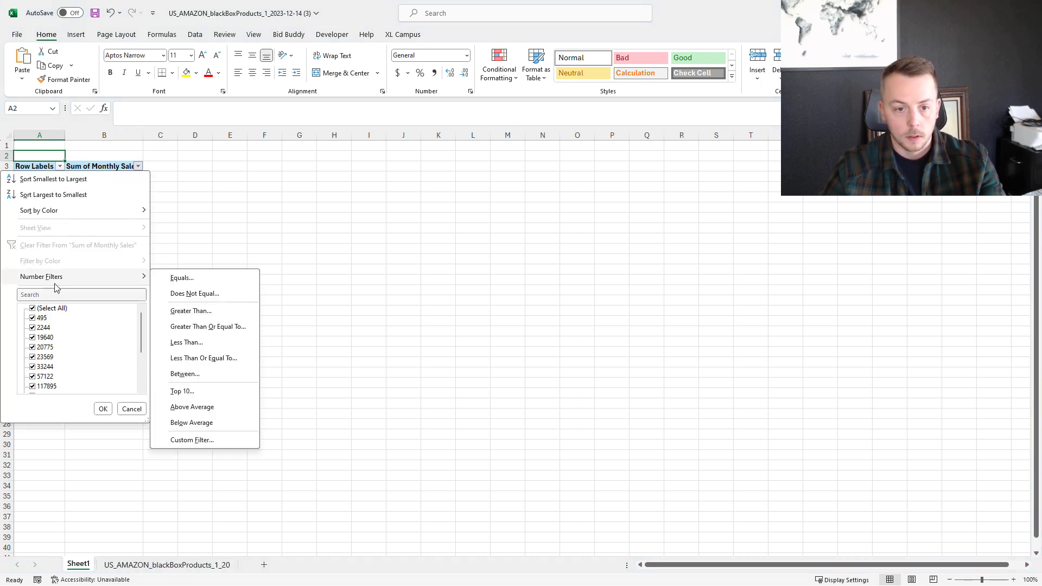
left_click(77, 195)
left_click(64, 196)
left_click(38, 178)
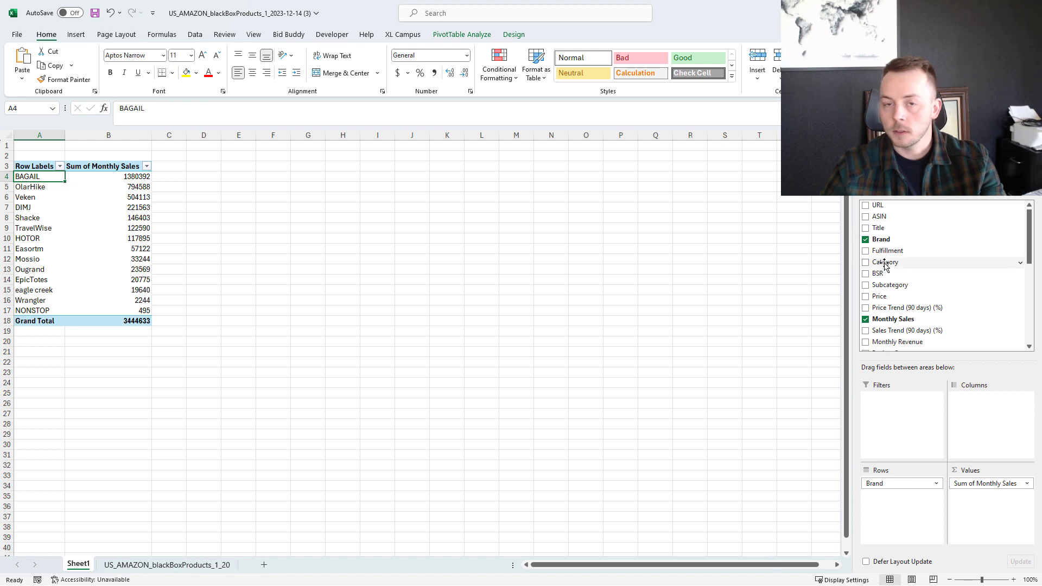
Group the PivotTable's brands by product subcategory by adding Subcategory above Brand in the rows.
left_click(878, 285)
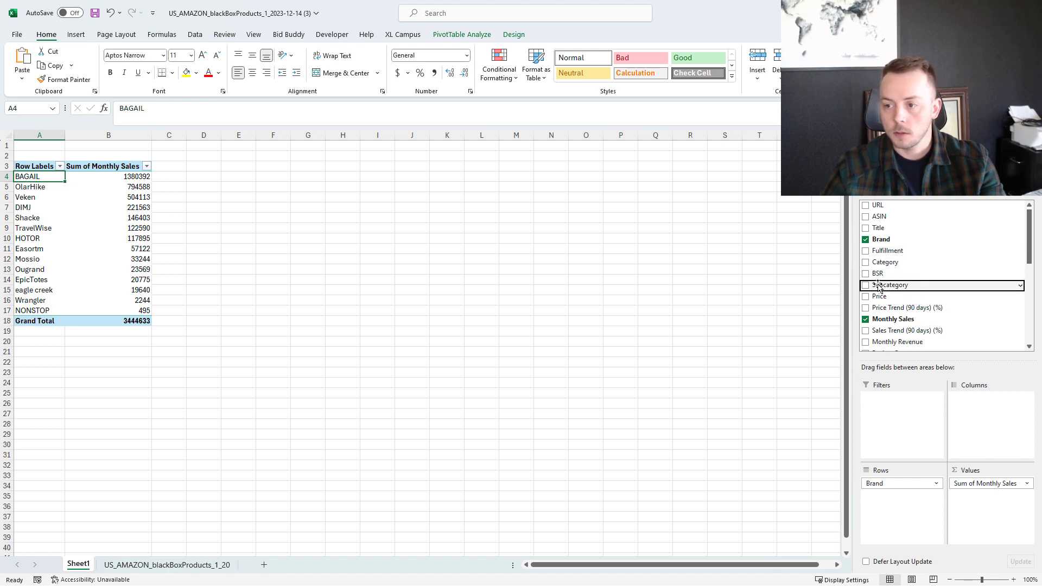
left_click_drag(895, 286, 911, 485)
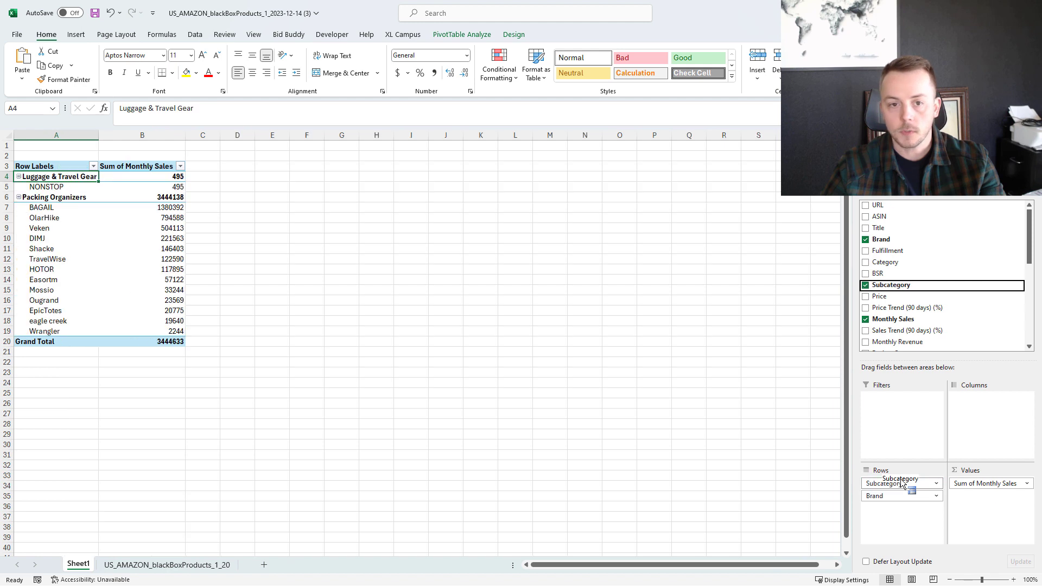
left_click(271, 265)
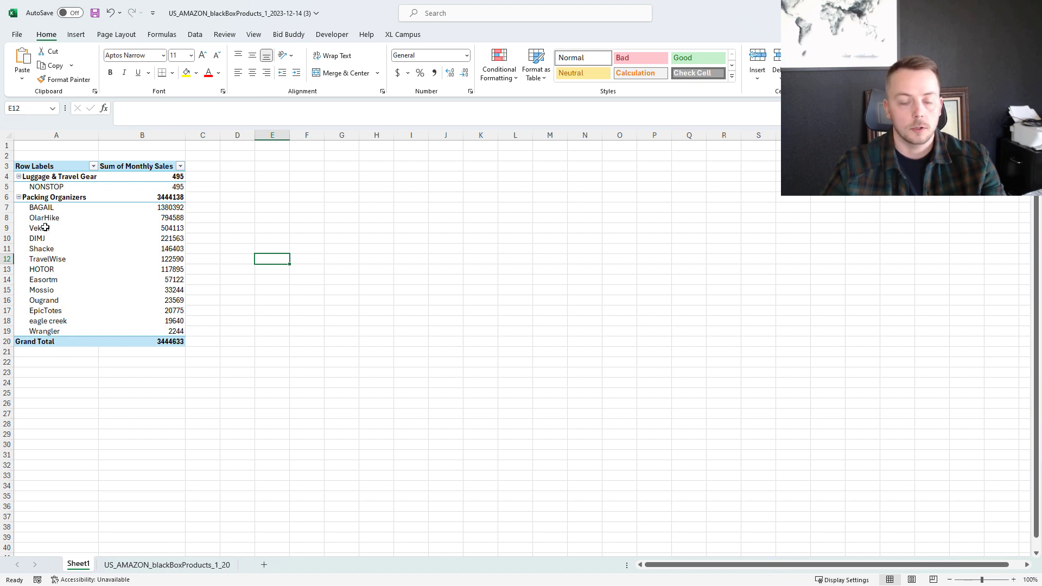
Switch to the Amazon Ads ad group "Packing Cube | PAT | Category" and start adding product targets.
mouse_move(103, 248)
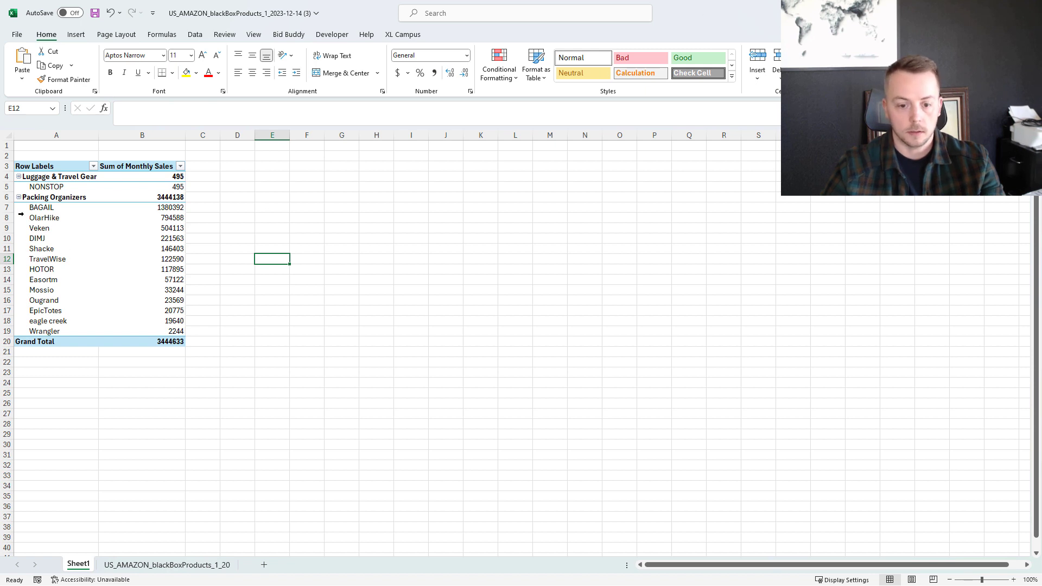
left_click_drag(705, 13, 0, 434)
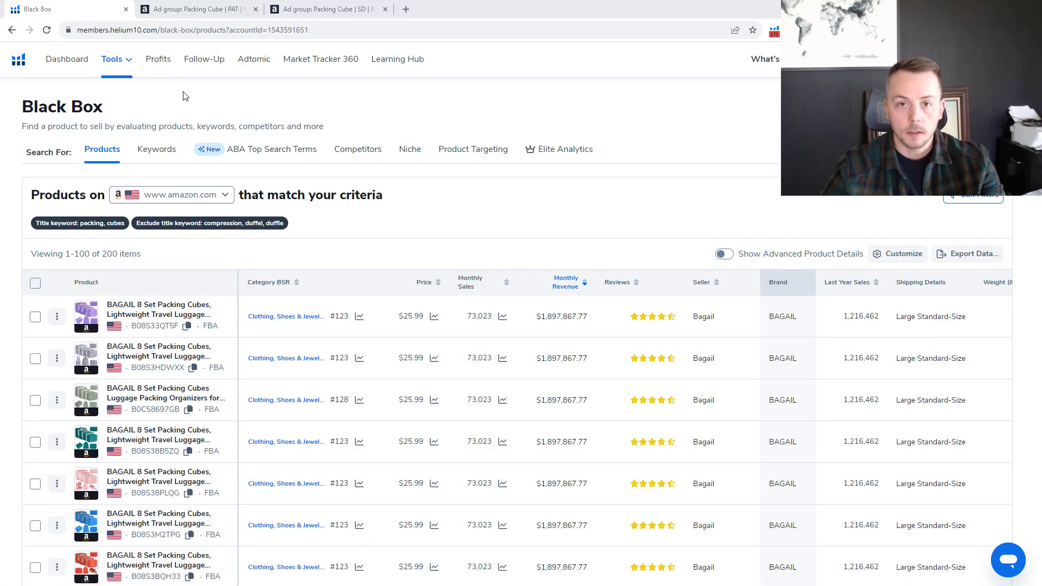
left_click(168, 7)
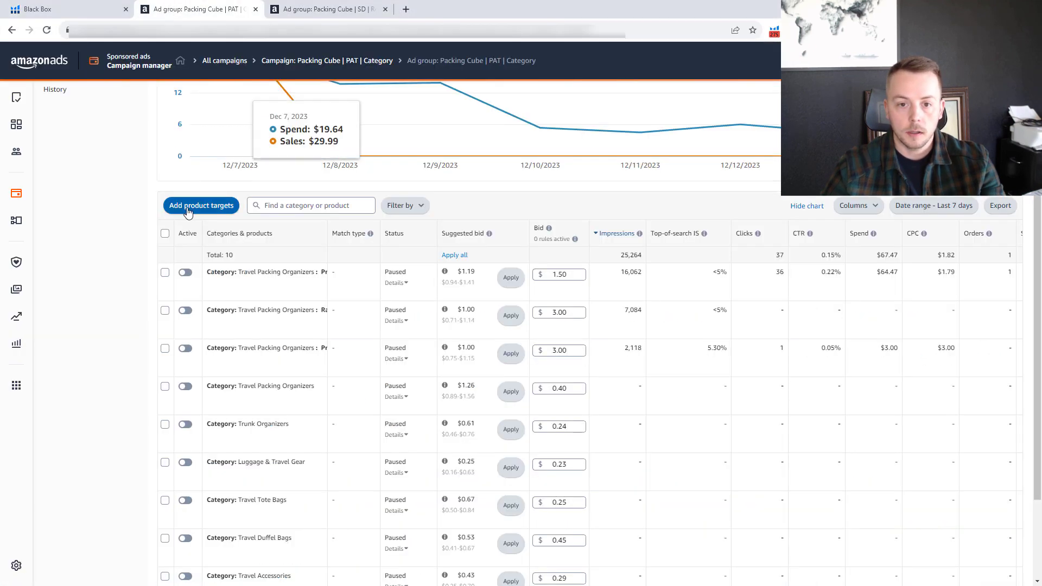
left_click(186, 207)
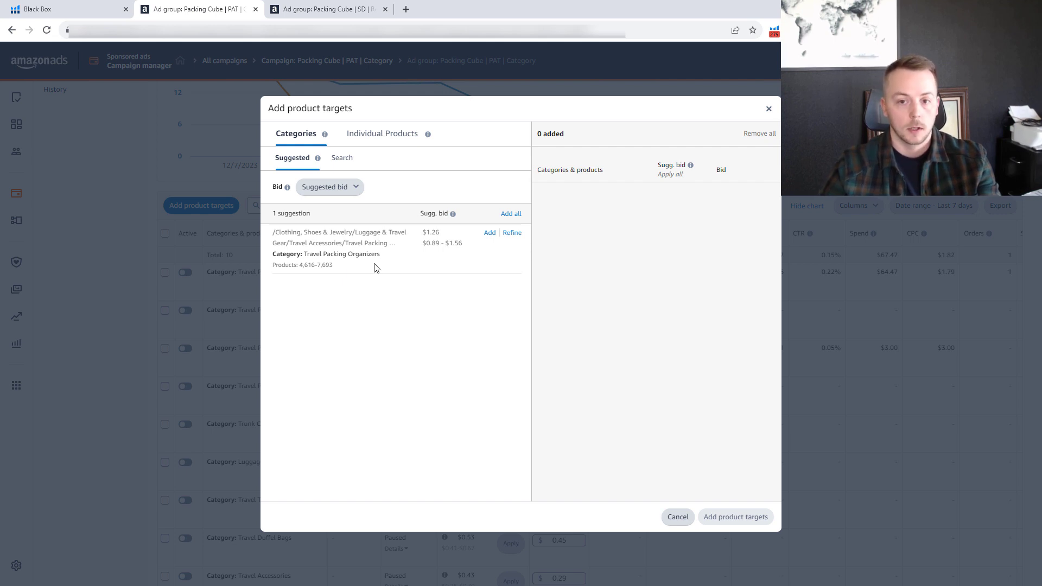
Choose a custom bid for the new product targets and set it to $1.00.
left_click(340, 188)
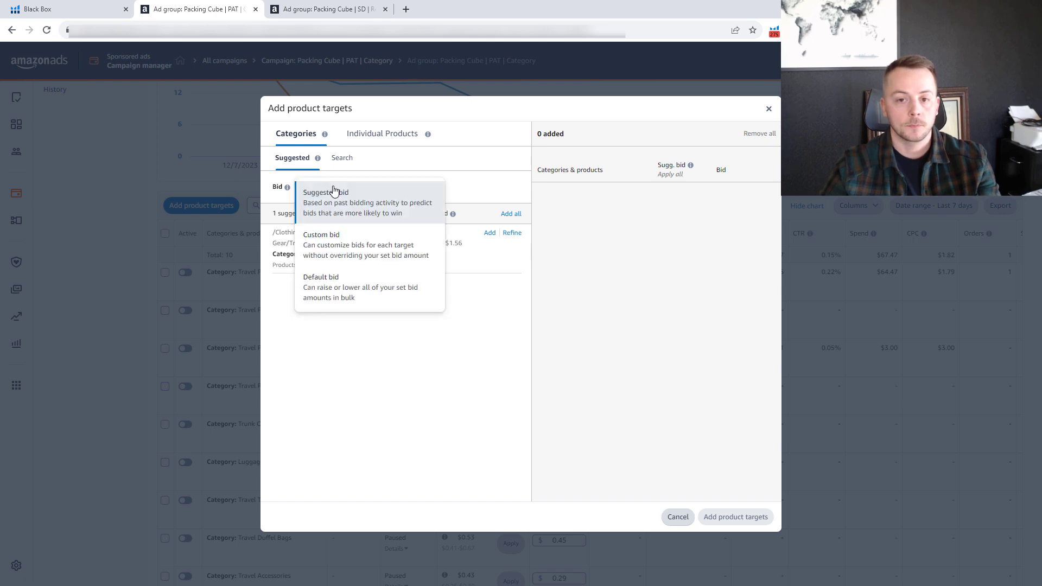
left_click(371, 239)
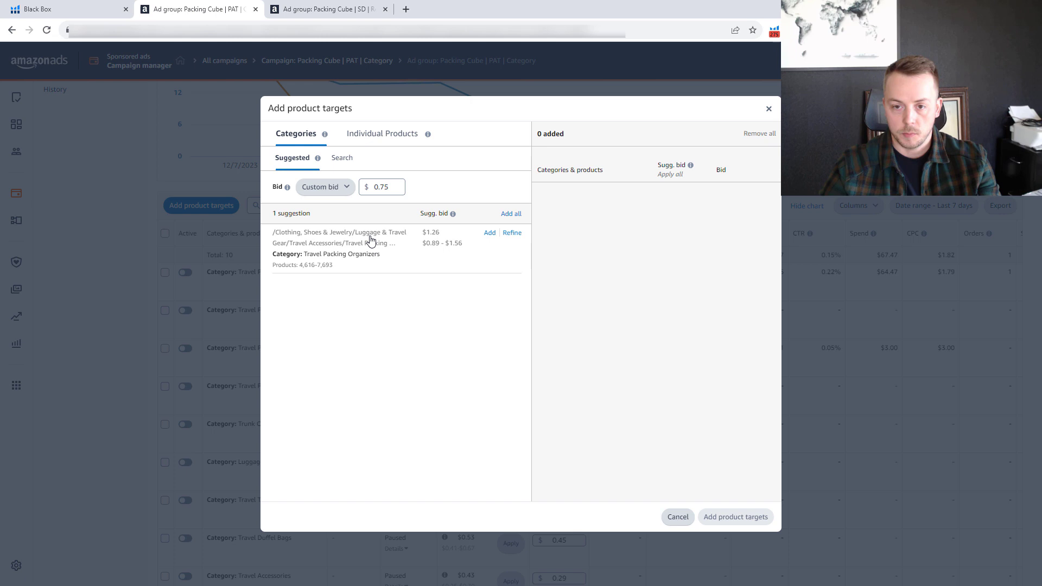
left_click_drag(397, 191, 376, 188)
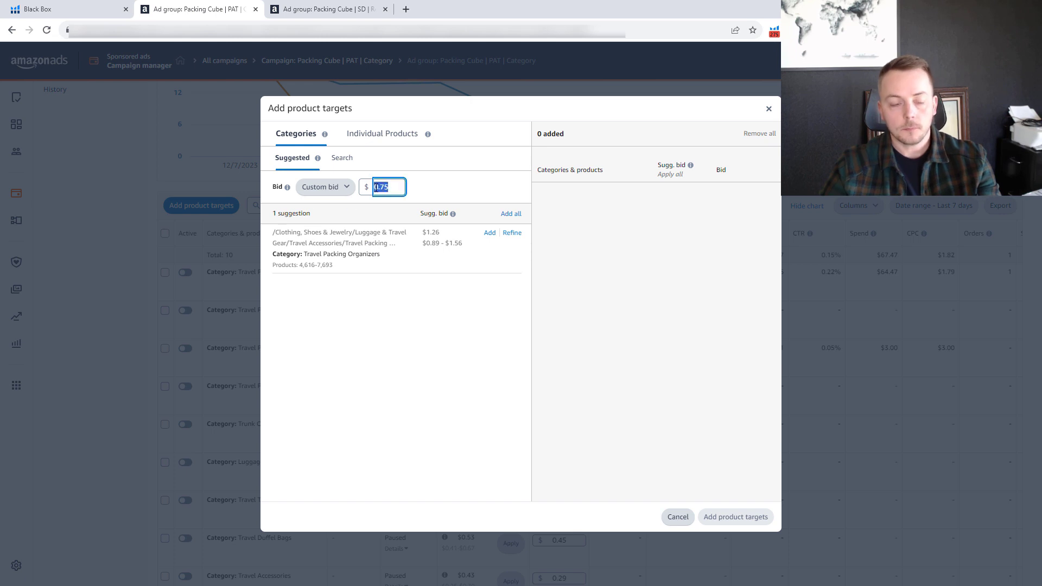
type("1")
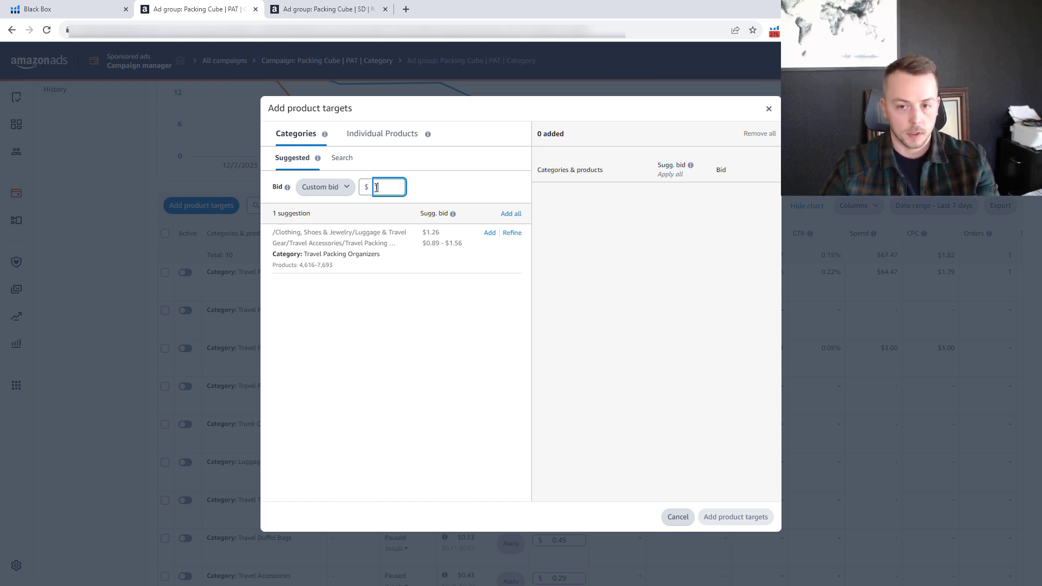
left_click(440, 353)
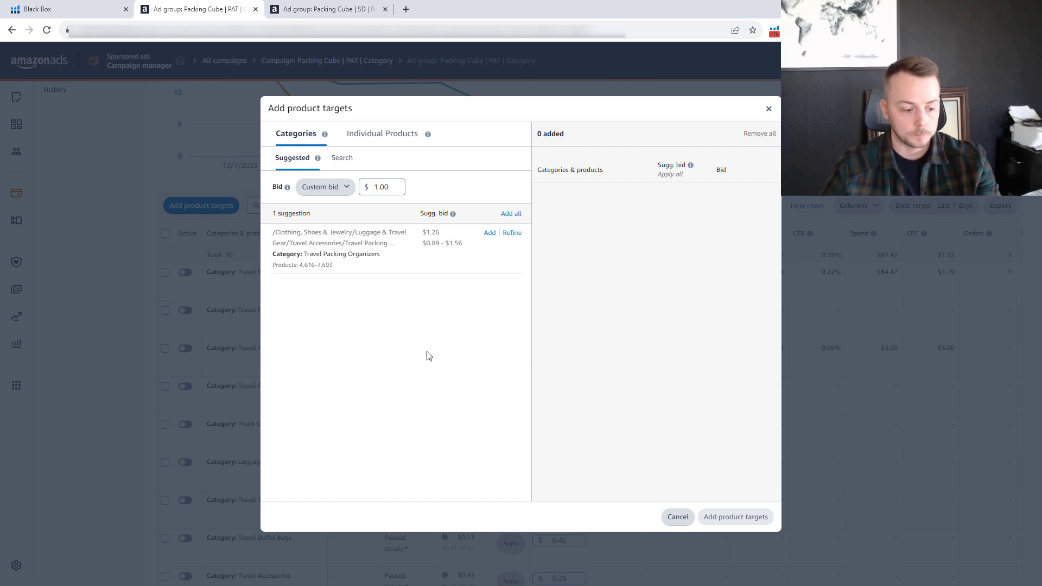
Refine the Travel Packing Organizers category by selecting the brands BAGAIL, Veken, OlarHike and DIMJ.
left_click(511, 232)
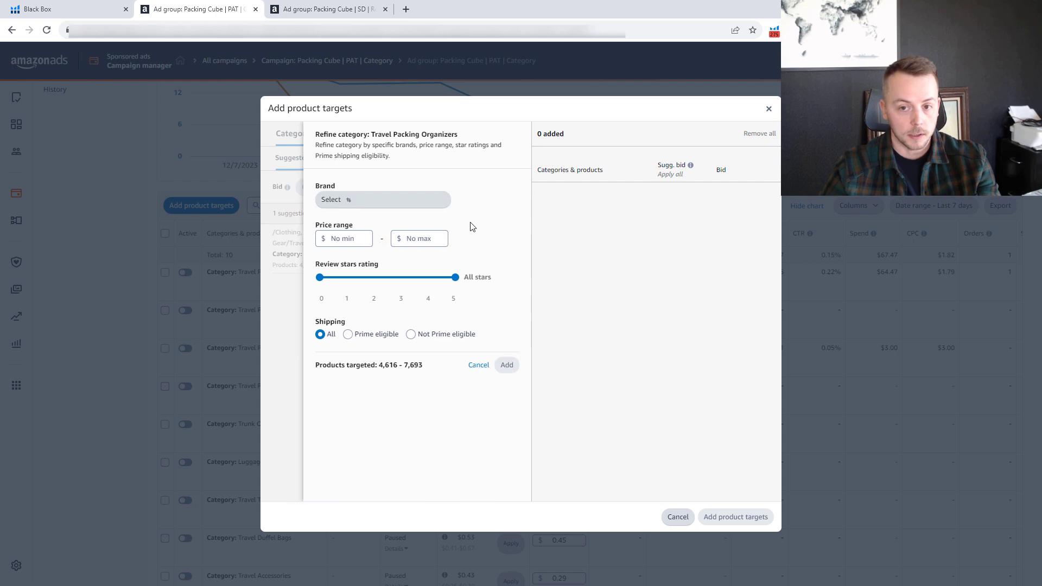
left_click(405, 200)
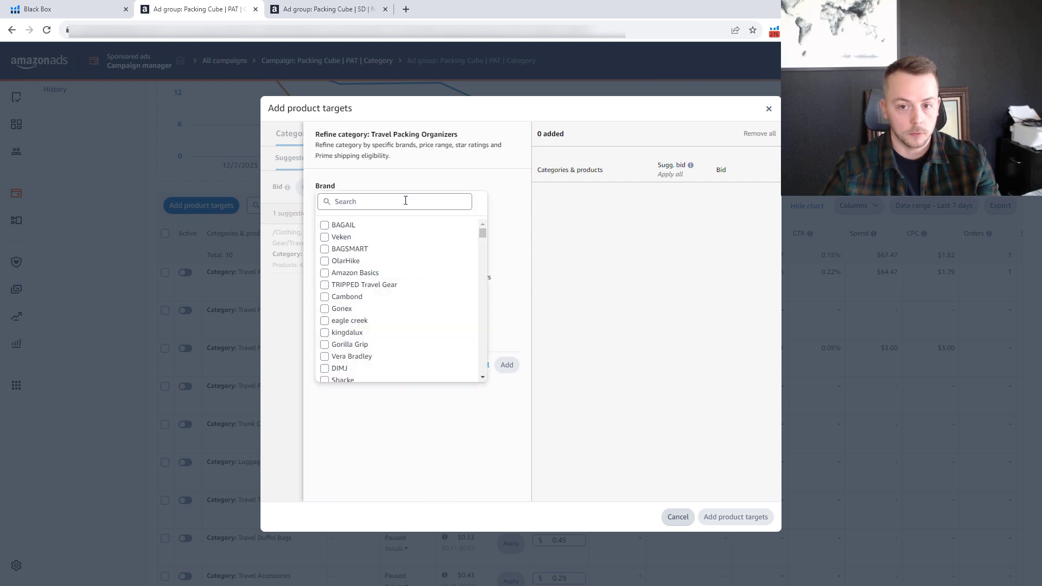
left_click(344, 227)
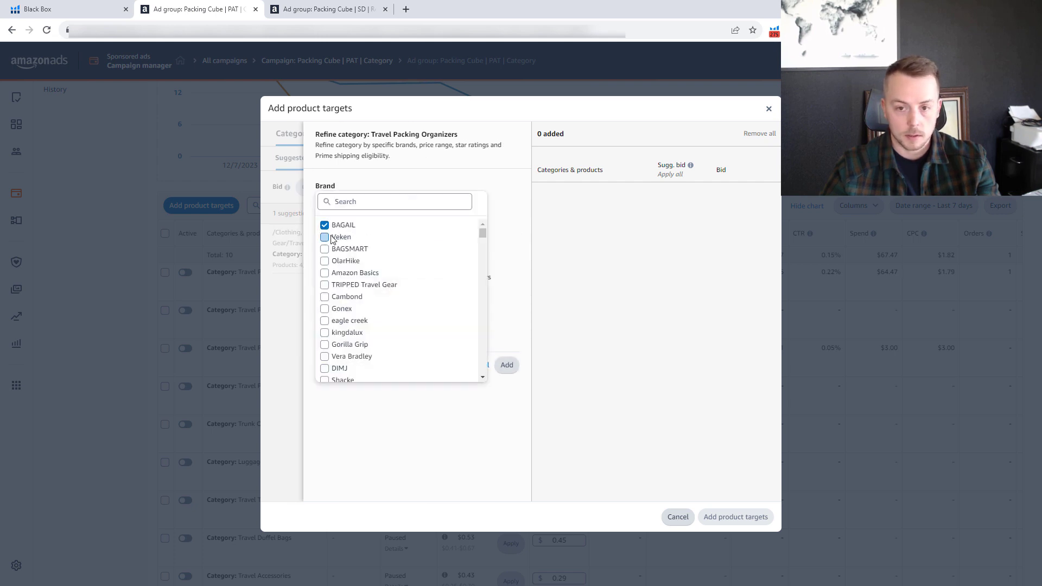
left_click(330, 238)
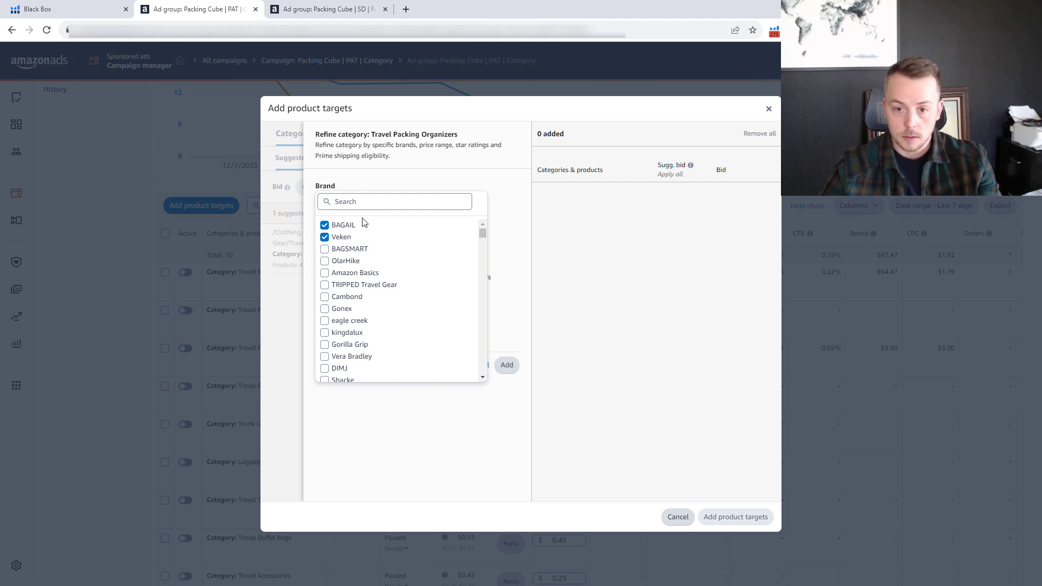
left_click(346, 263)
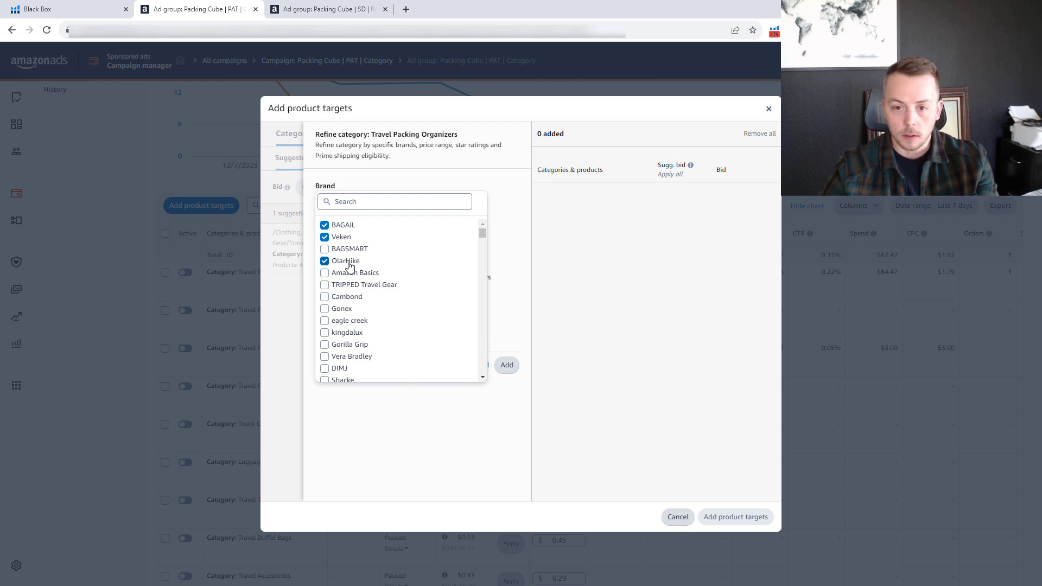
left_click(340, 372)
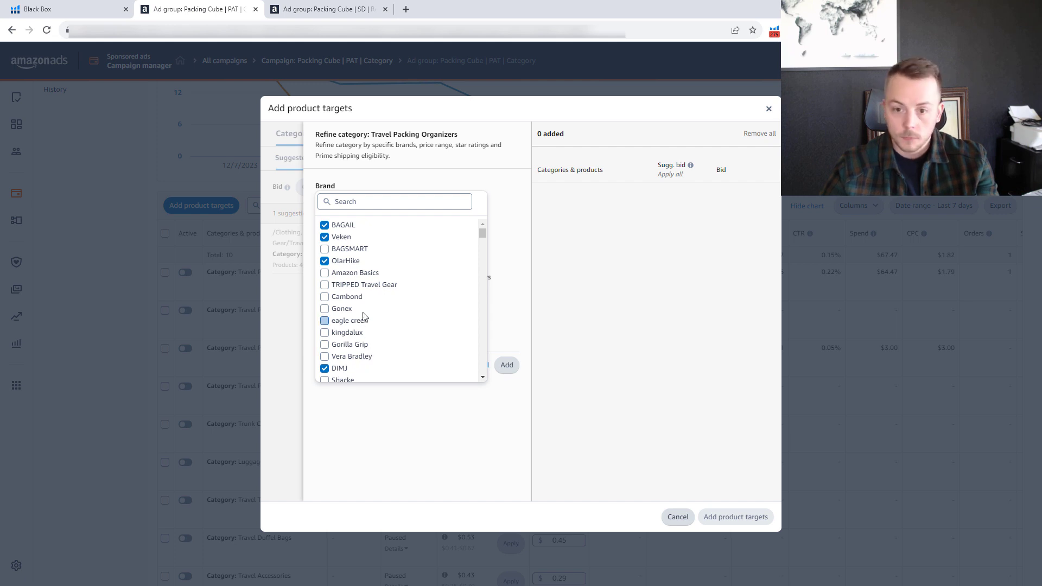
Find Shacke with the brand search "sha", add it to the category refinement, and clear the search.
left_click(350, 204)
type("sha")
left_click(326, 225)
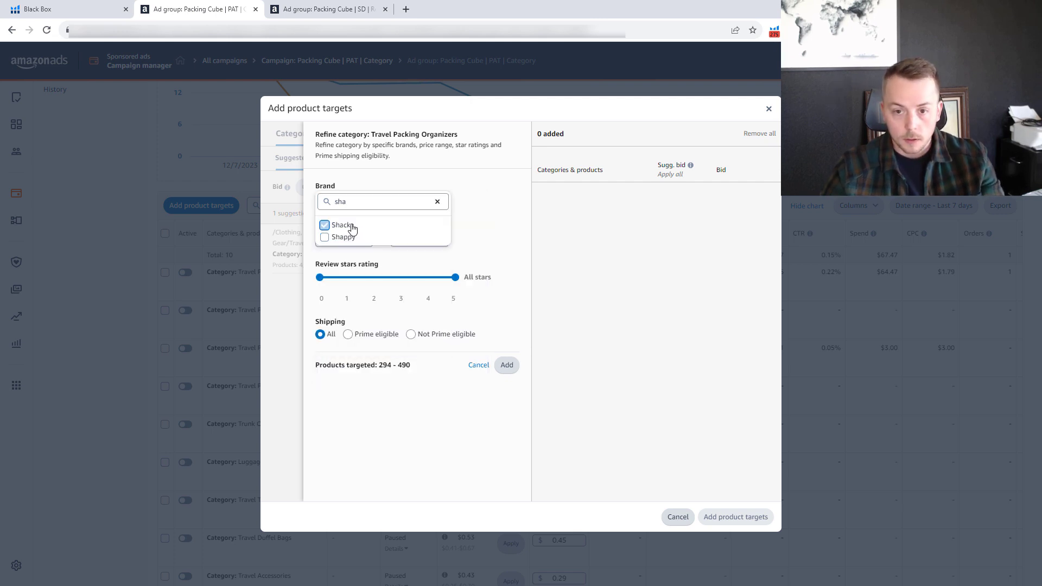
left_click(355, 200)
key("BackSpace")
key("BackSpace")
key("BackSpace")
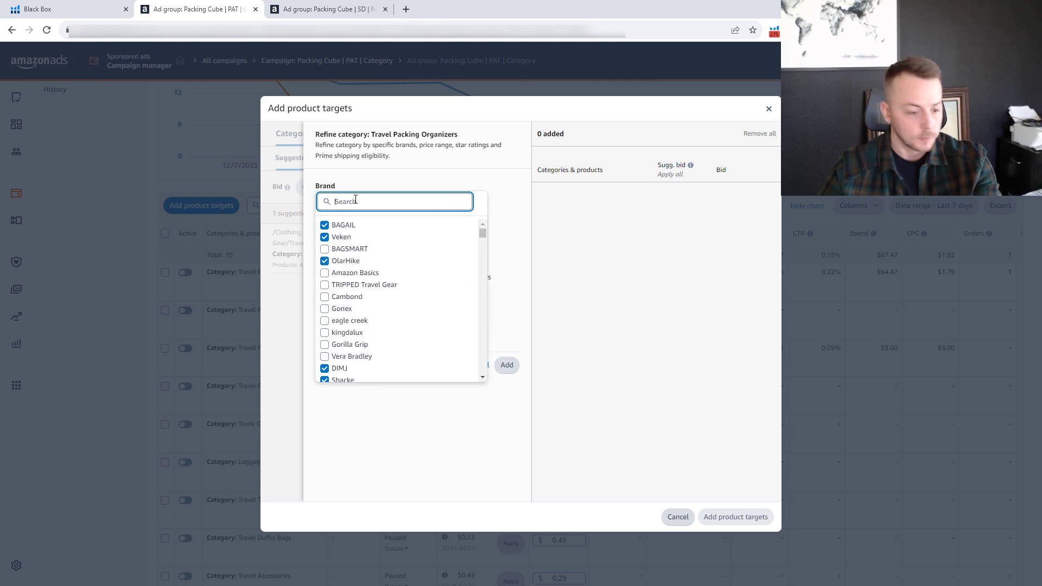
Find TravelWise with the brand search "tra", add it to the category refinement, and clear the search.
type("tr")
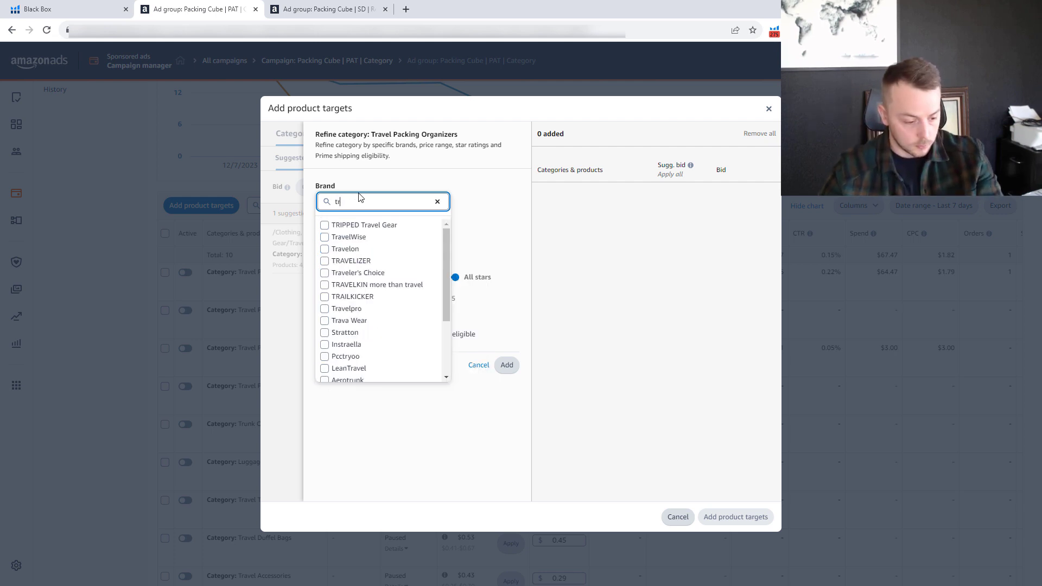
type("a")
left_click(358, 227)
left_click(358, 201)
key("BackSpace")
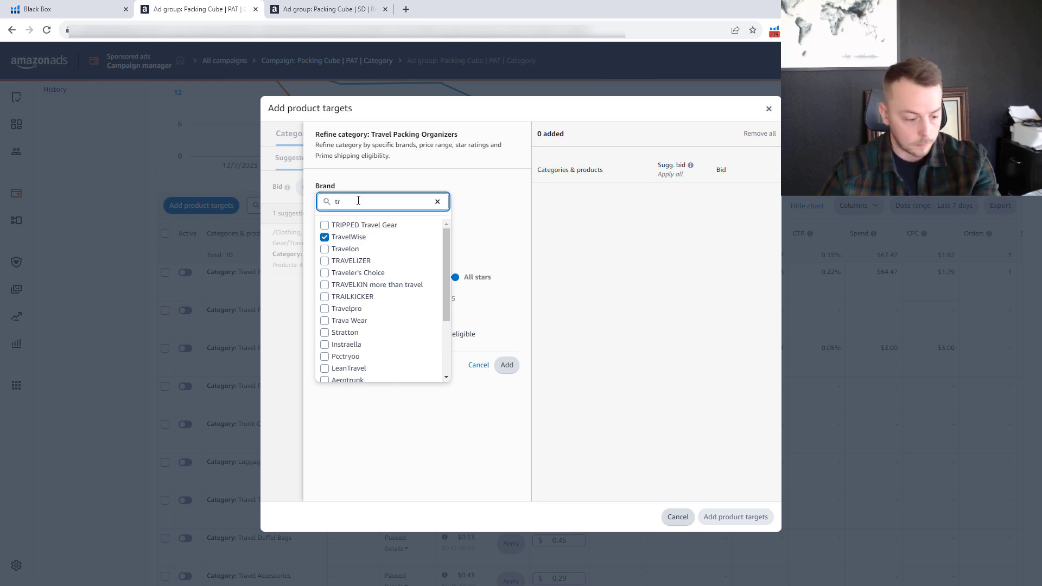
key("BackSpace")
key("BackSpace")
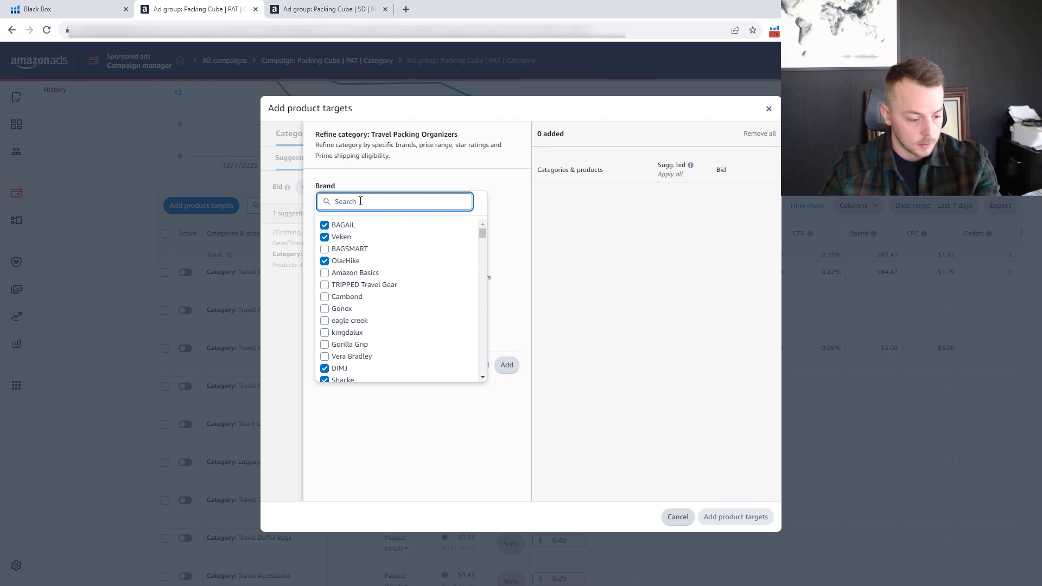
Find HOTOR with the brand search "hot", add it to the category refinement, and clear the search.
type("hot")
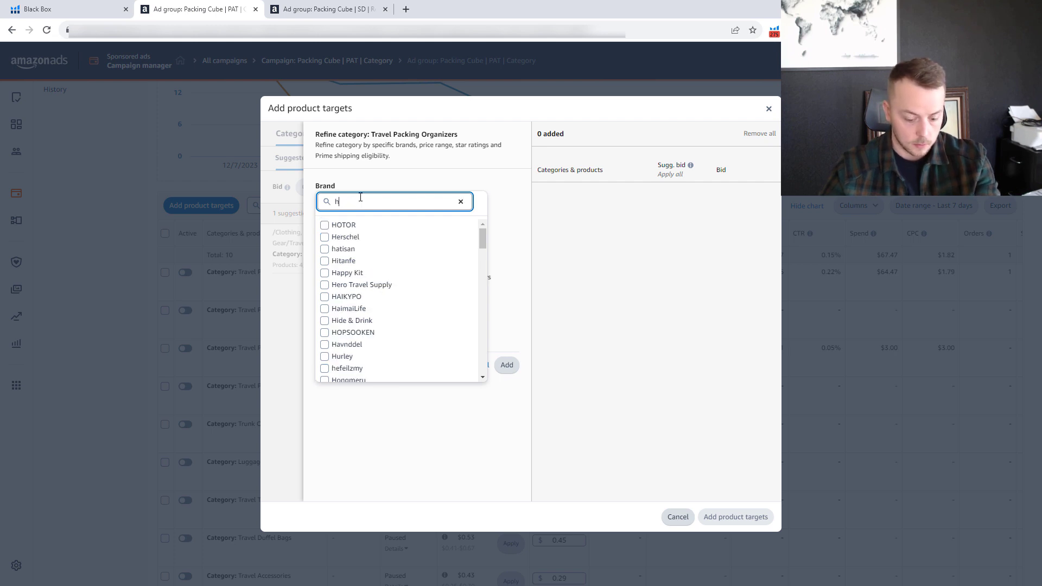
left_click(349, 225)
left_click(359, 201)
key("BackSpace")
Find Easortm with the brand search "eas", add it to the category refinement, and clear the search.
key("BackSpace")
key("BackSpace")
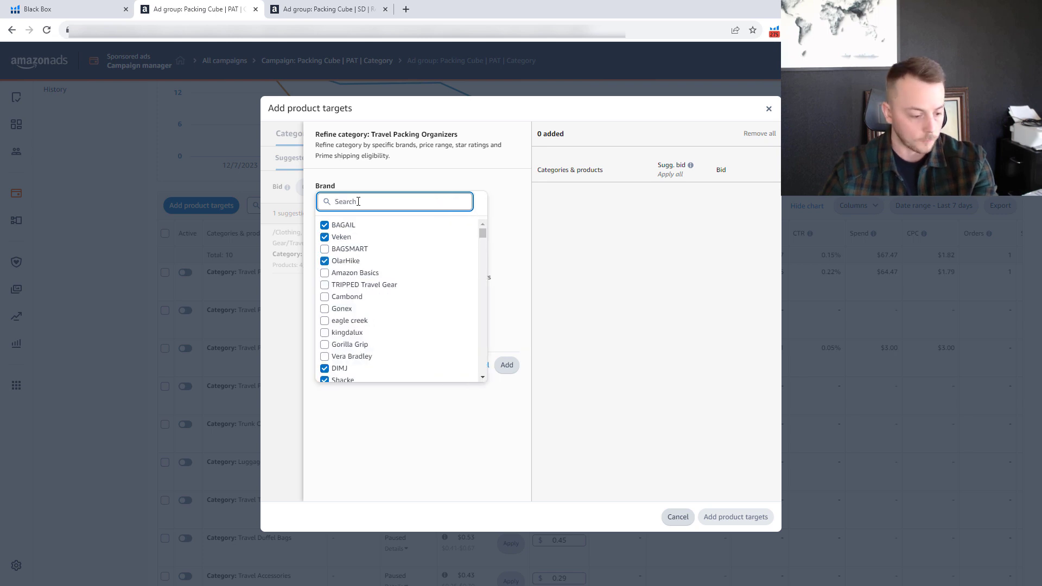
type("eas")
left_click(347, 225)
left_click(363, 201)
key("BackSpace")
key("BackSpace")
key("BackSpace")
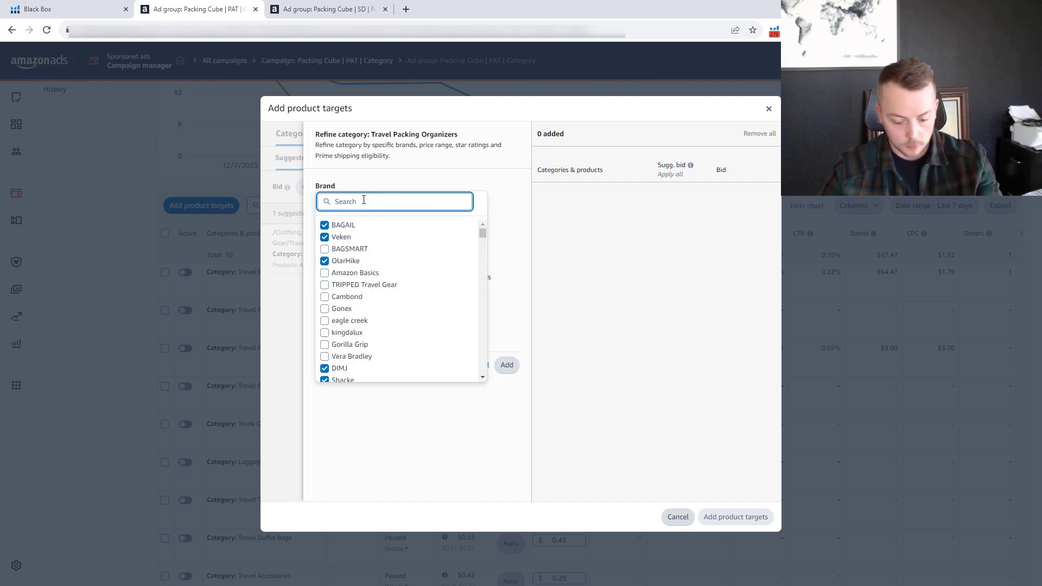
Find Mossio with the brand search "moss", add it to the category refinement, and clear the search.
type("moss")
left_click(346, 226)
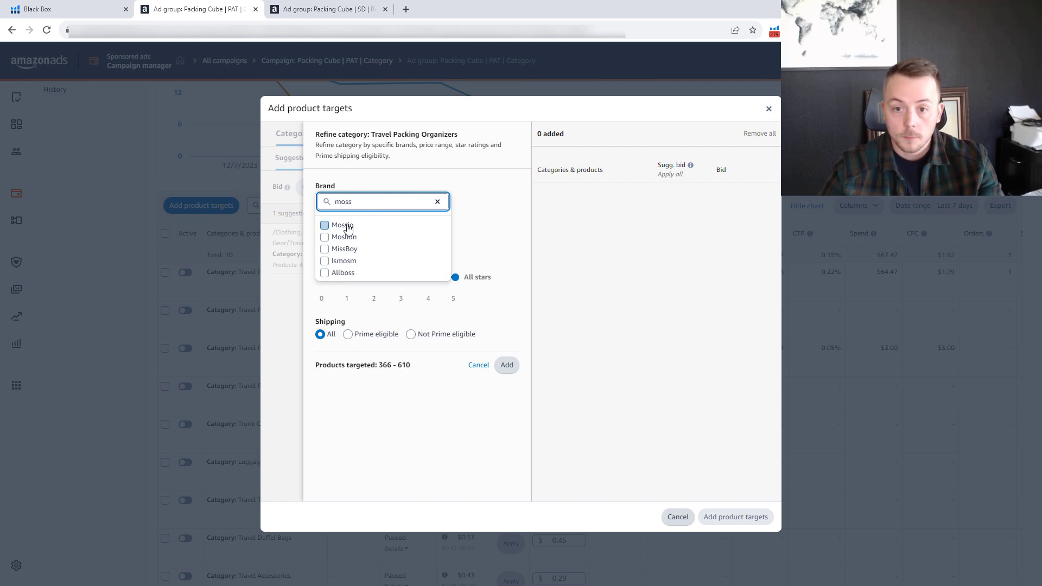
left_click(362, 202)
key("BackSpace")
key("BackSpace")
key("BackSpace")
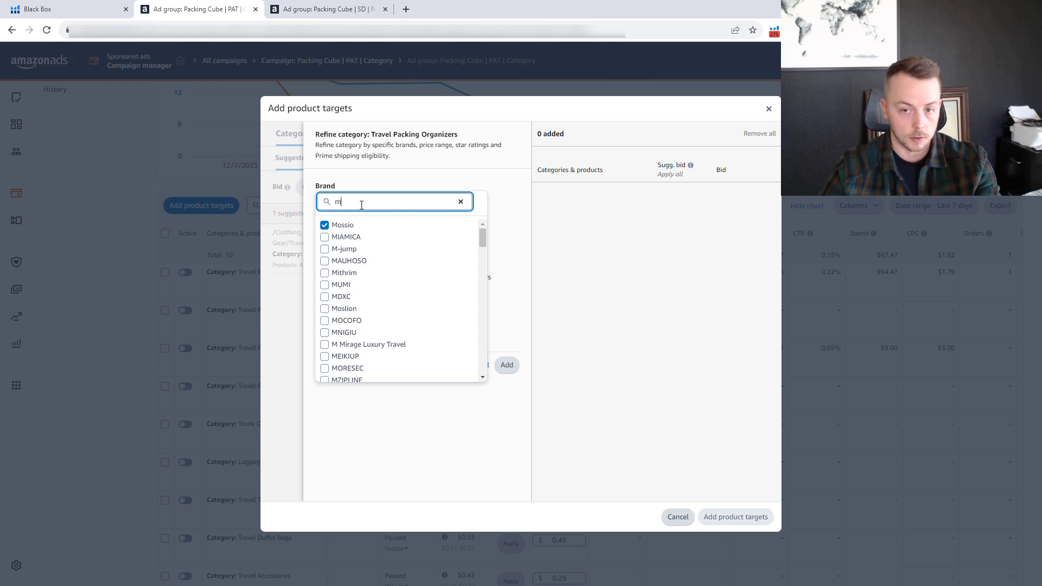
key("BackSpace")
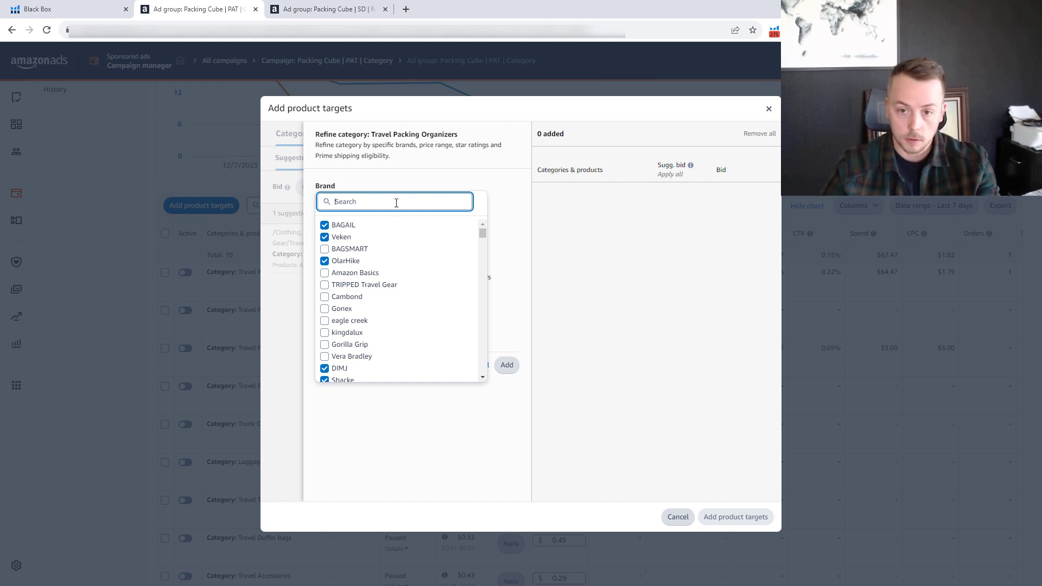
Find Ougrand with the brand search "ou", add it to the category refinement, and clear the search.
type("our")
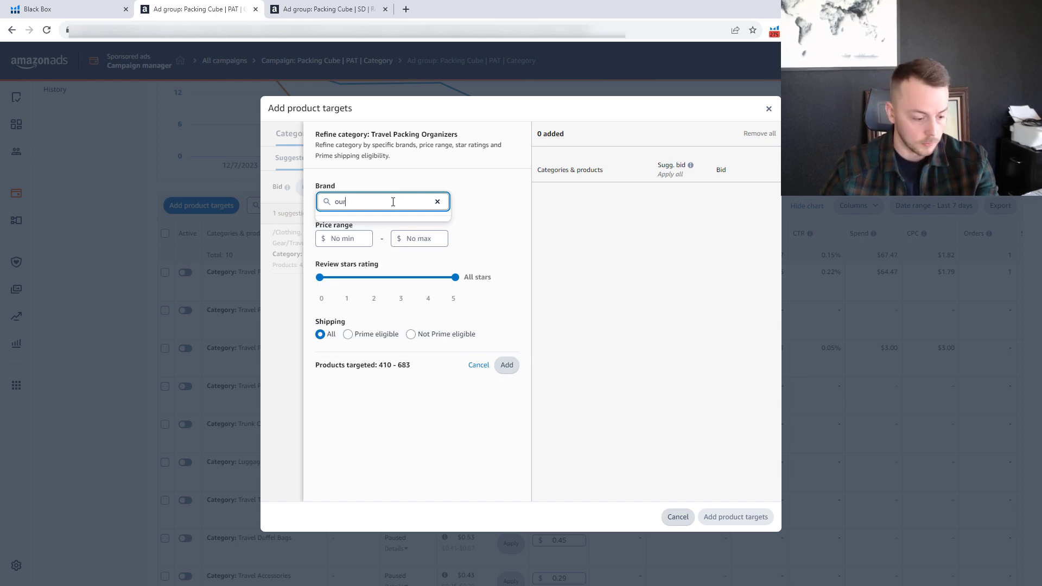
key("BackSpace")
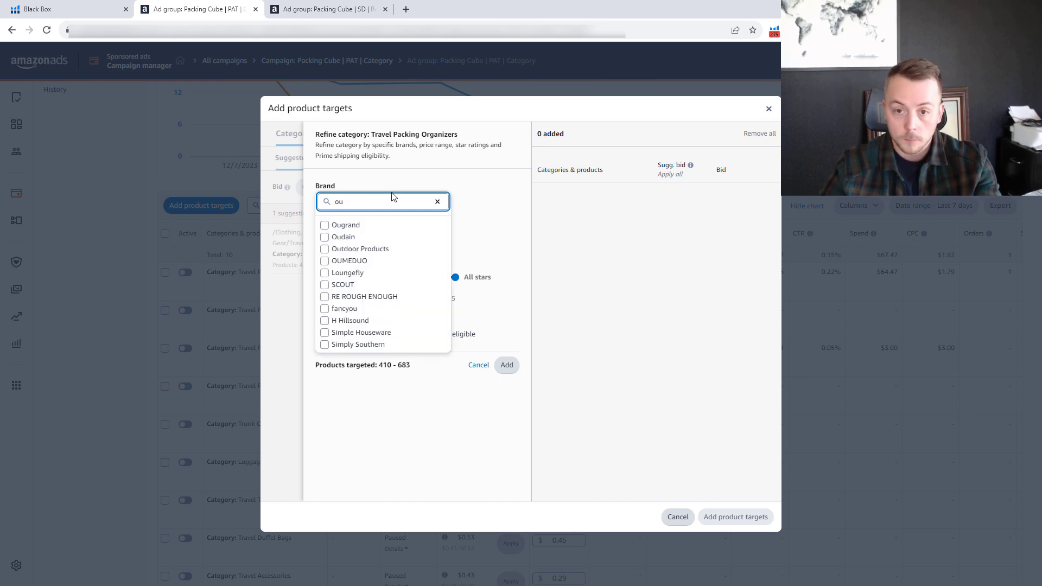
left_click(347, 226)
left_click(362, 199)
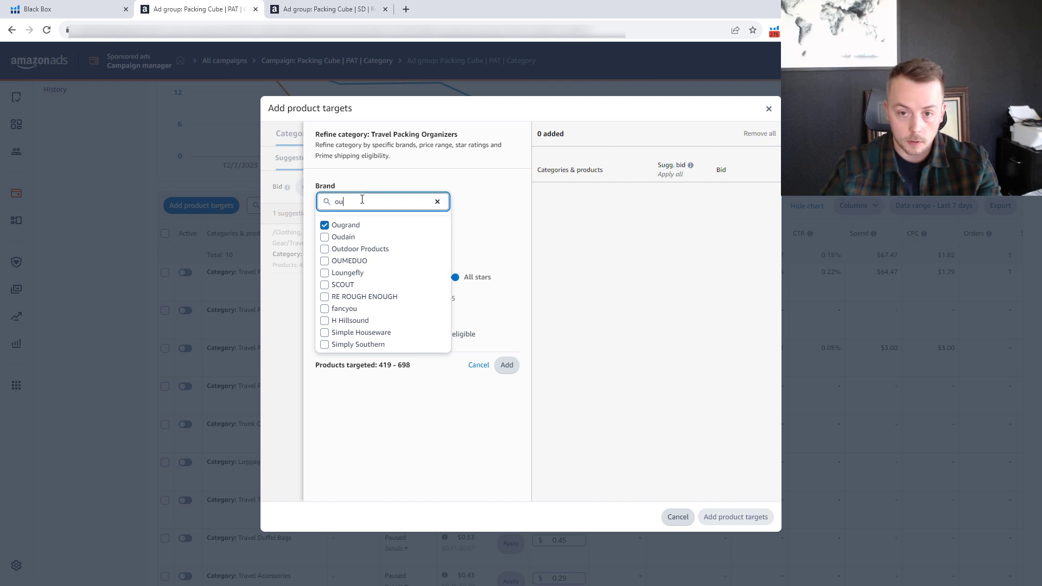
key("BackSpace")
key("BackSpace")
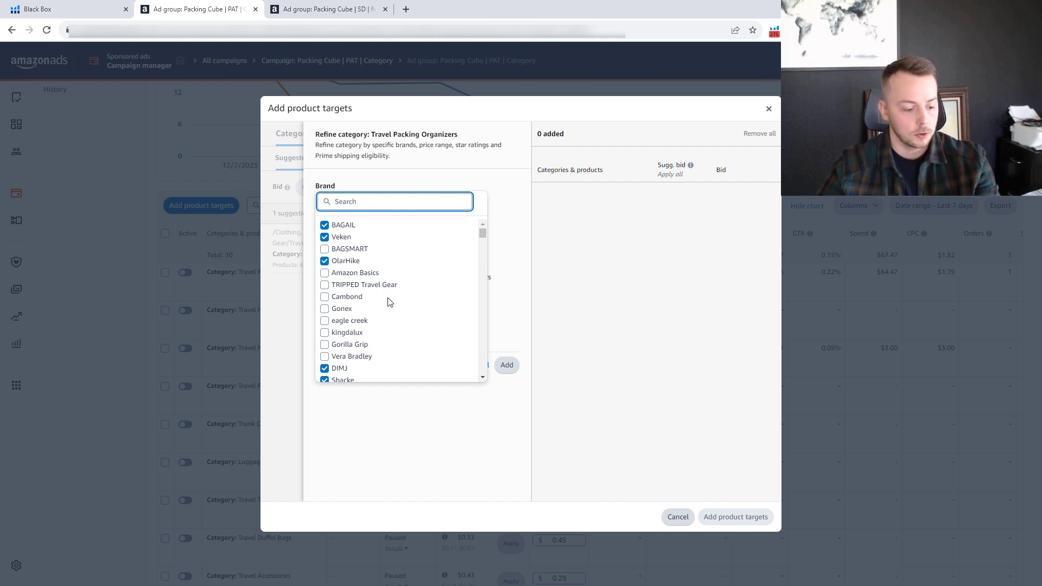
Search the category's brand list for "epi" and clear the search.
type("epi")
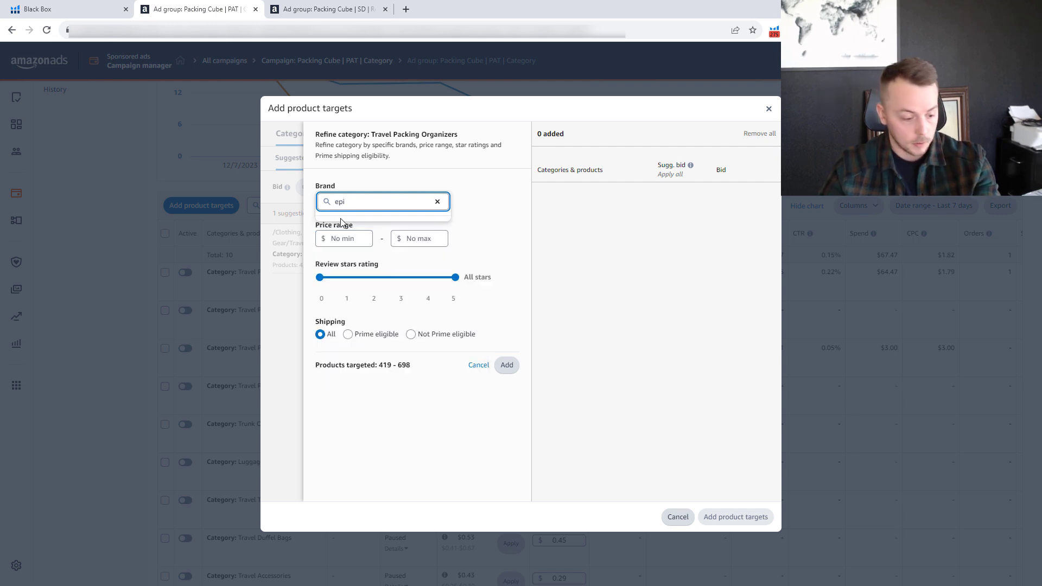
key("BackSpace")
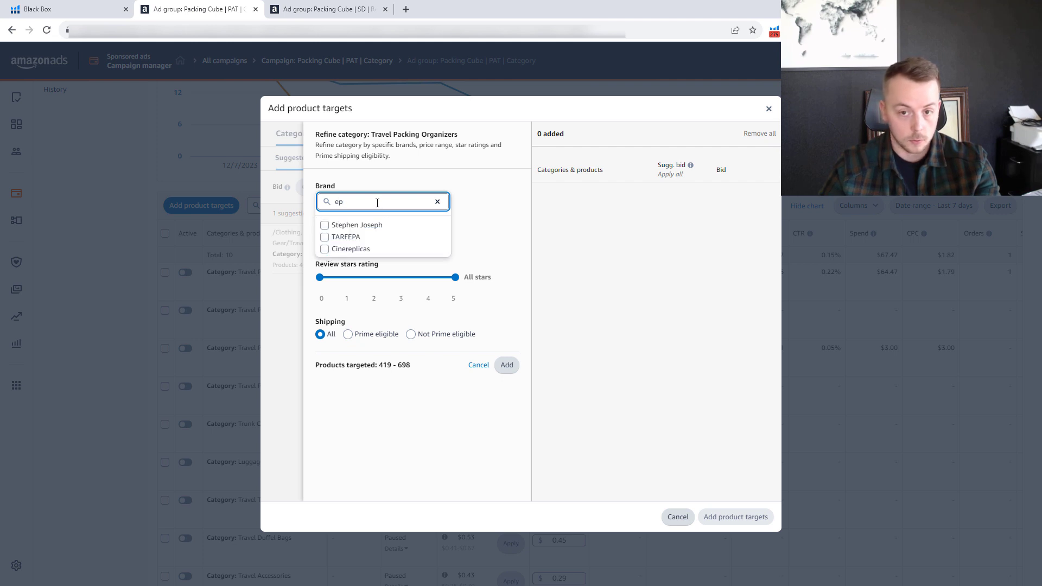
key("BackSpace")
key("BackSpace")
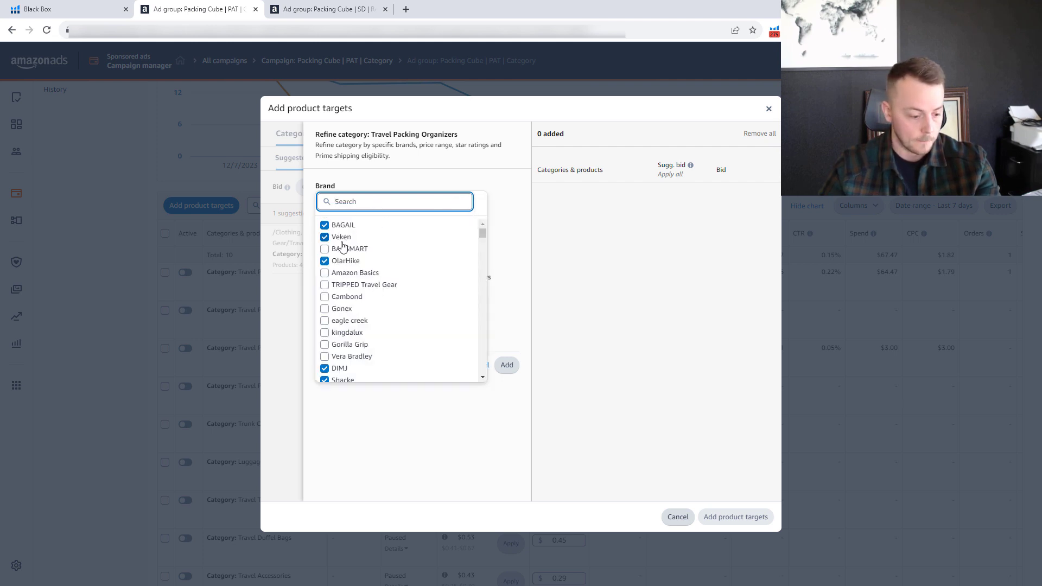
Find eagle creek with the brand search "ea", add it to the category refinement, and clear the search.
type("ea")
left_click(366, 227)
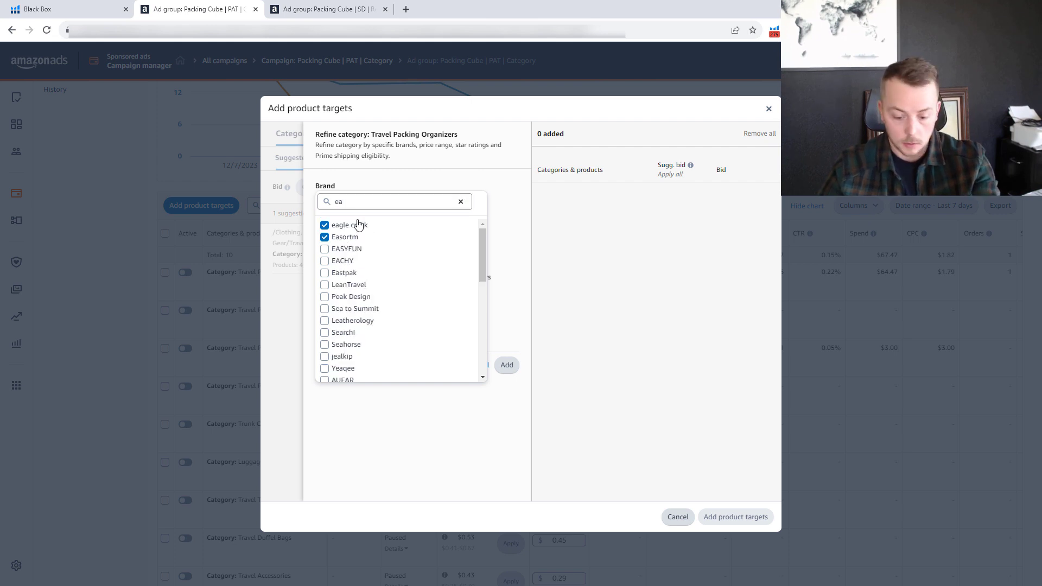
left_click(354, 206)
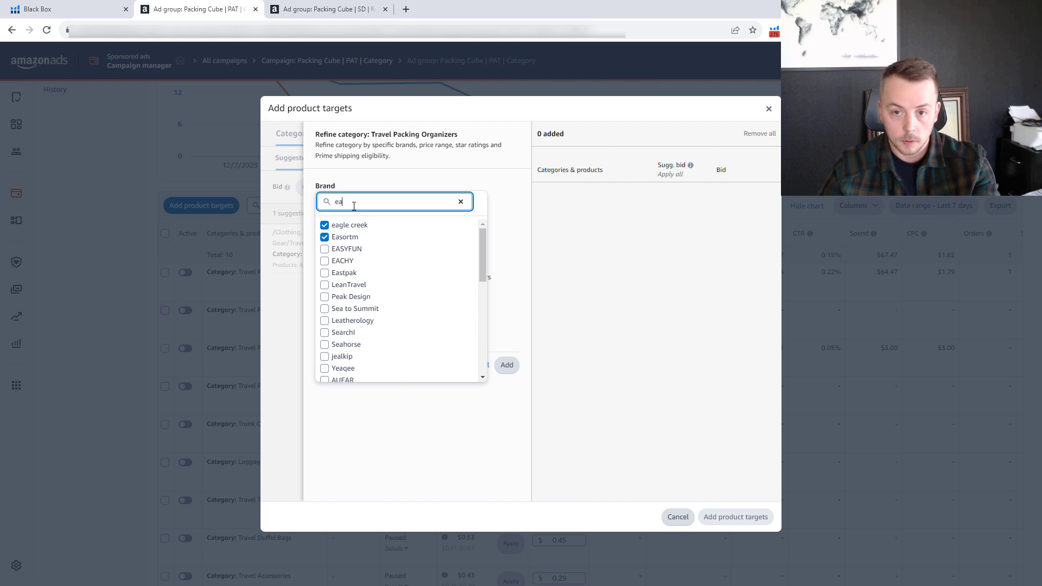
key("BackSpace")
key("BackSpace")
Find Wrangler with the brand search "wr", add it to the category refinement, and clear the search.
type("w")
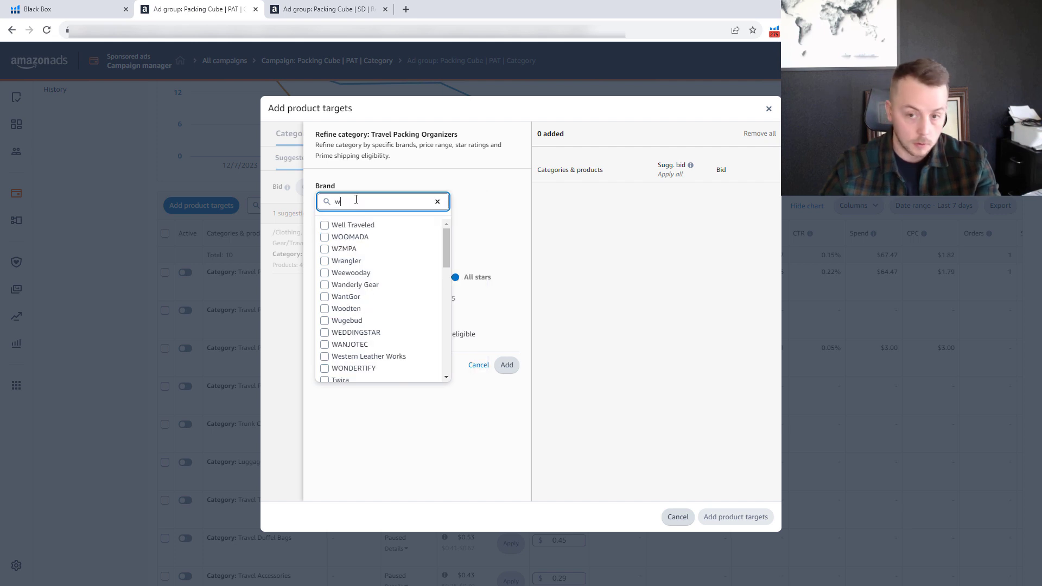
type("r")
left_click(346, 224)
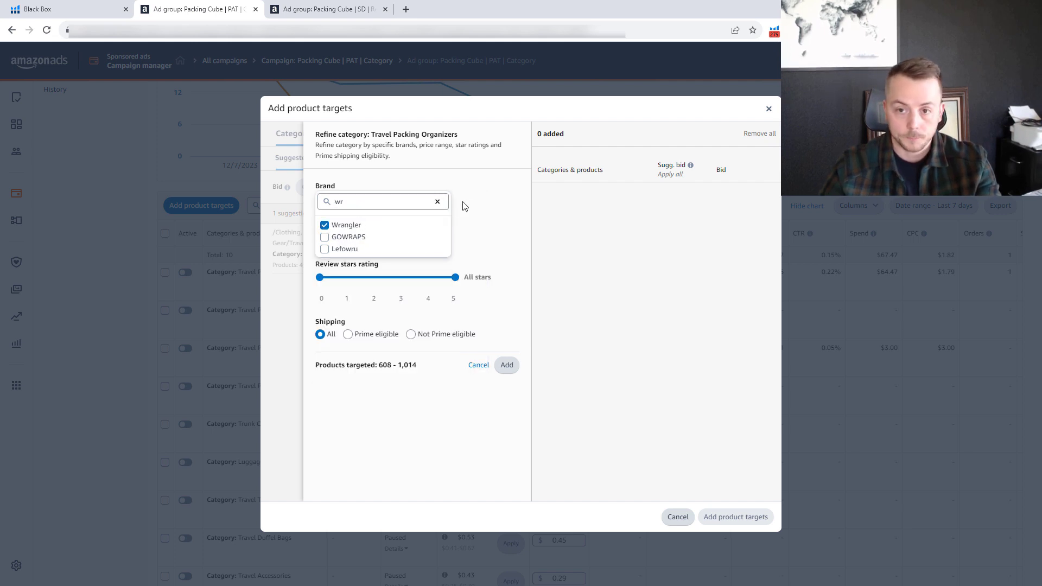
left_click(408, 202)
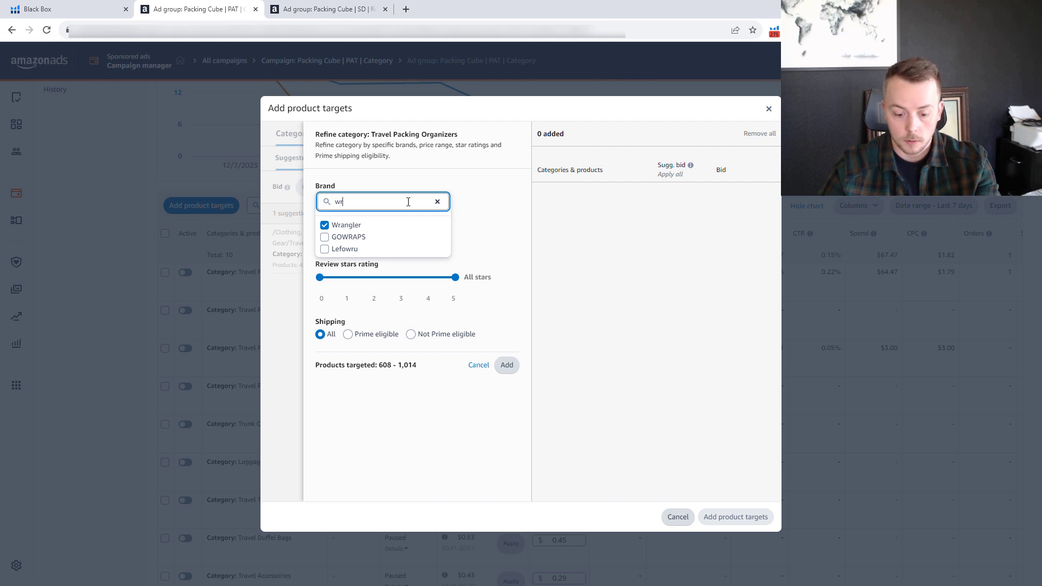
key("BackSpace")
key("BackSpace")
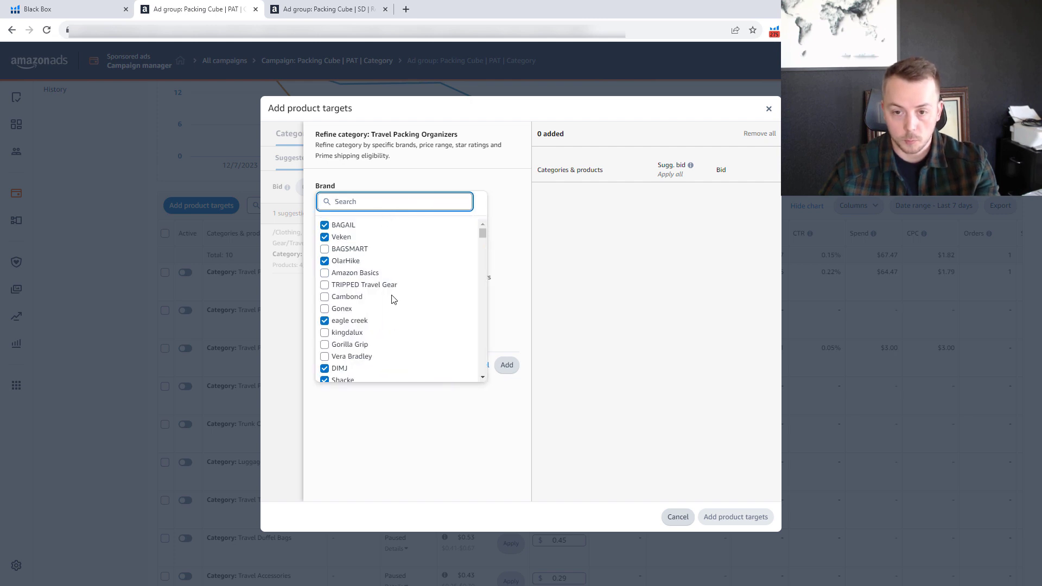
Add the selected brands as Travel Packing Organizers category targets, and switch to the Excel pivot table's EpicTotes row.
left_click(506, 364)
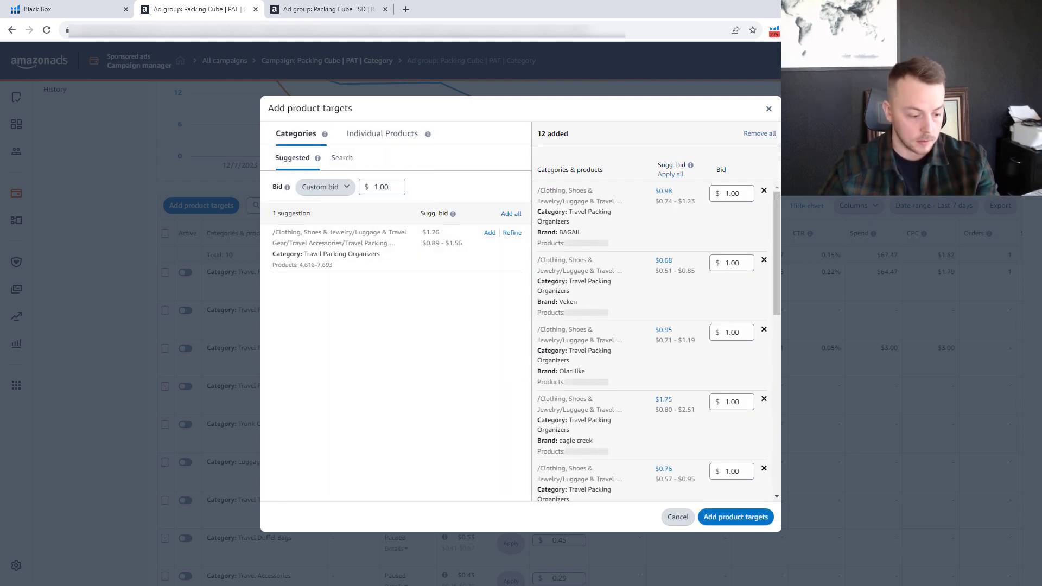
left_click_drag(0, 255, 639, 1)
left_click(45, 309)
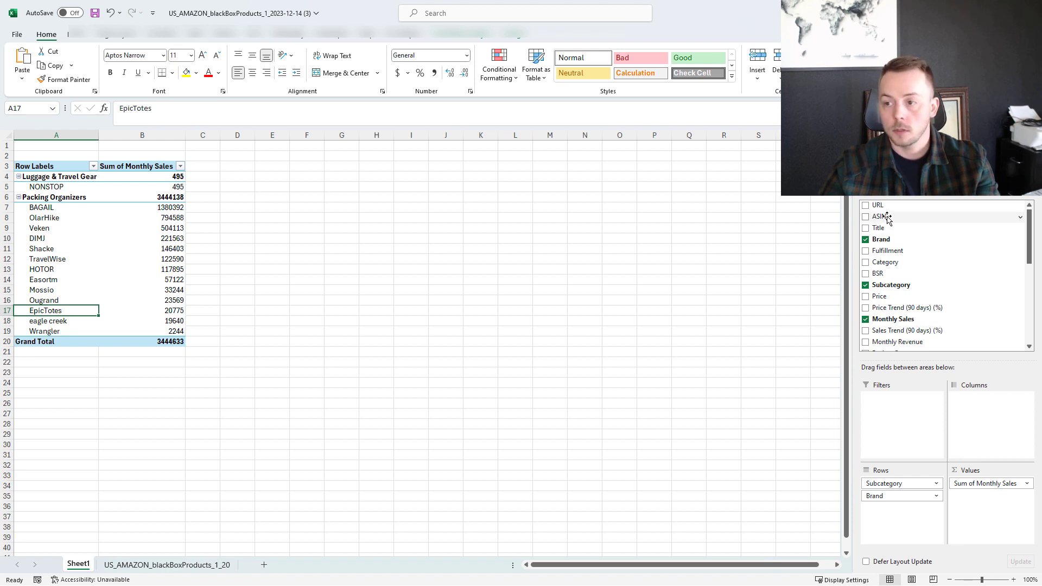
Add the ASIN field below Brand in the pivot table's rows and copy the ASINs listed under EpicTotes.
left_click_drag(886, 218, 898, 513)
scroll(152, 314, "down", 20)
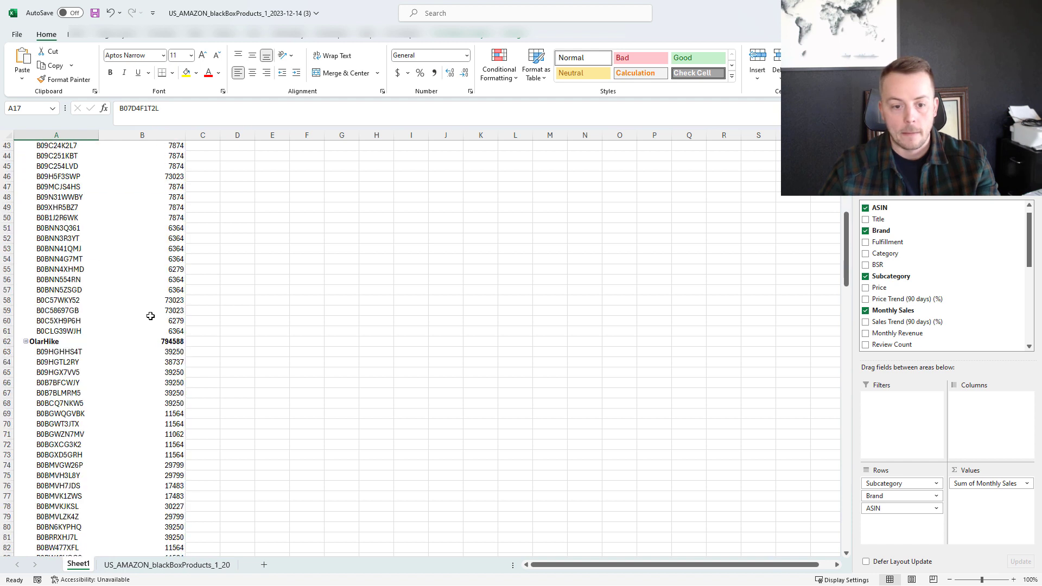
scroll(153, 313, "down", 20)
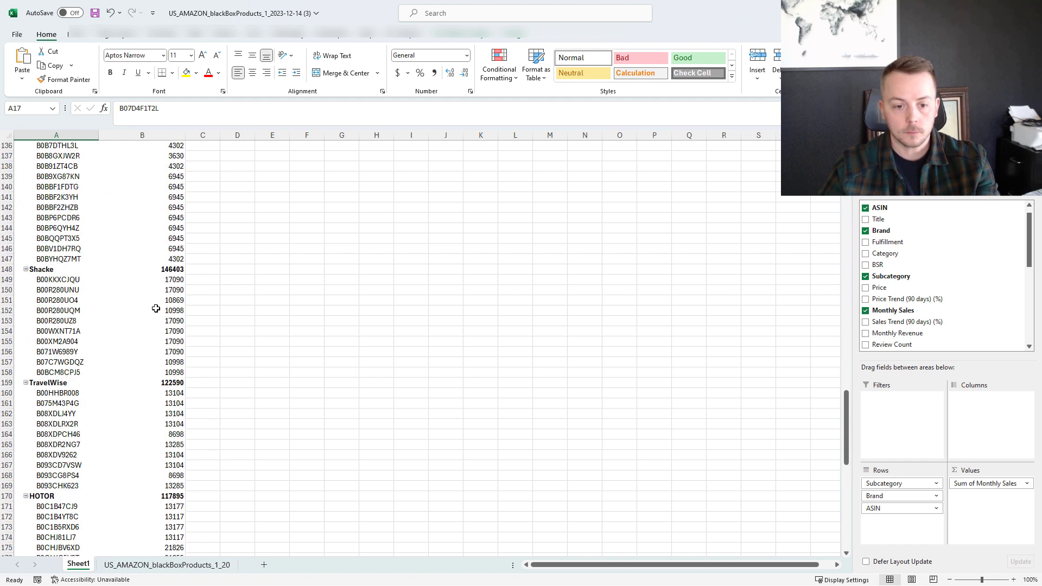
scroll(165, 294, "down", 12)
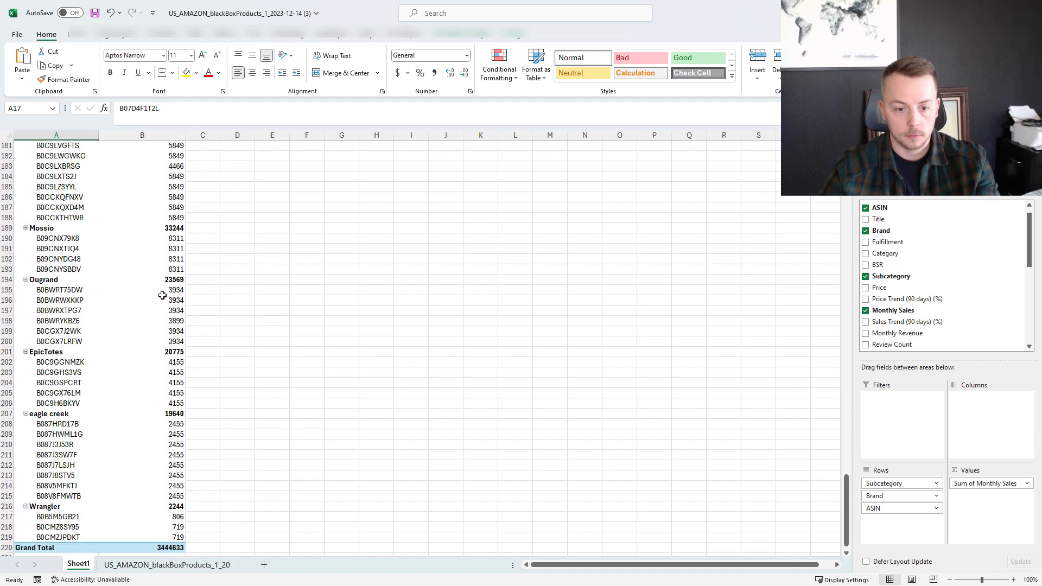
left_click_drag(58, 302, 61, 343)
key("ctrl+c")
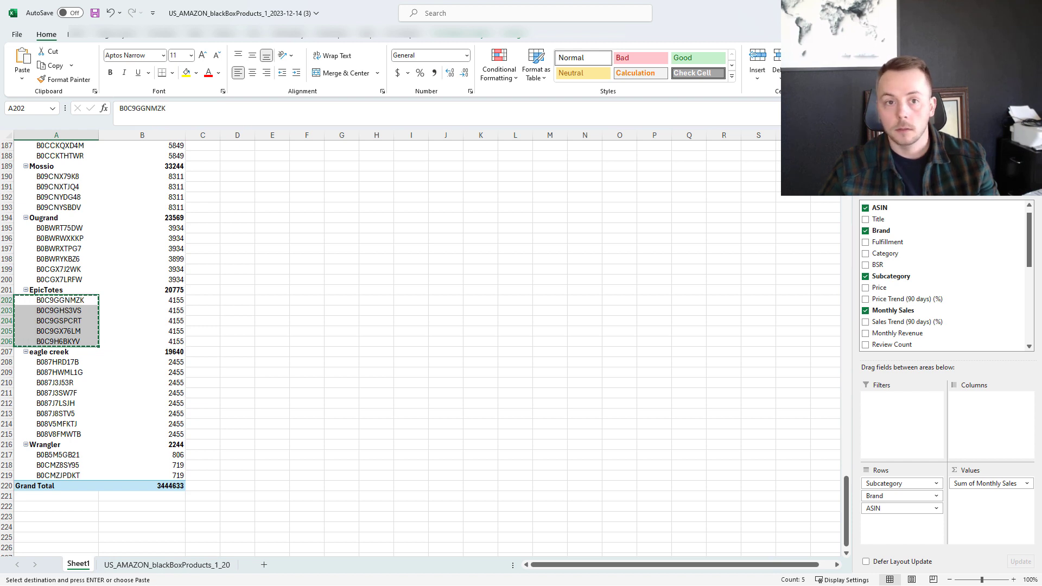
Switch to Amazon Ads and prepare ASIN list entry for individual products with Exact enabled and Expanded disabled.
key("alt+Tab")
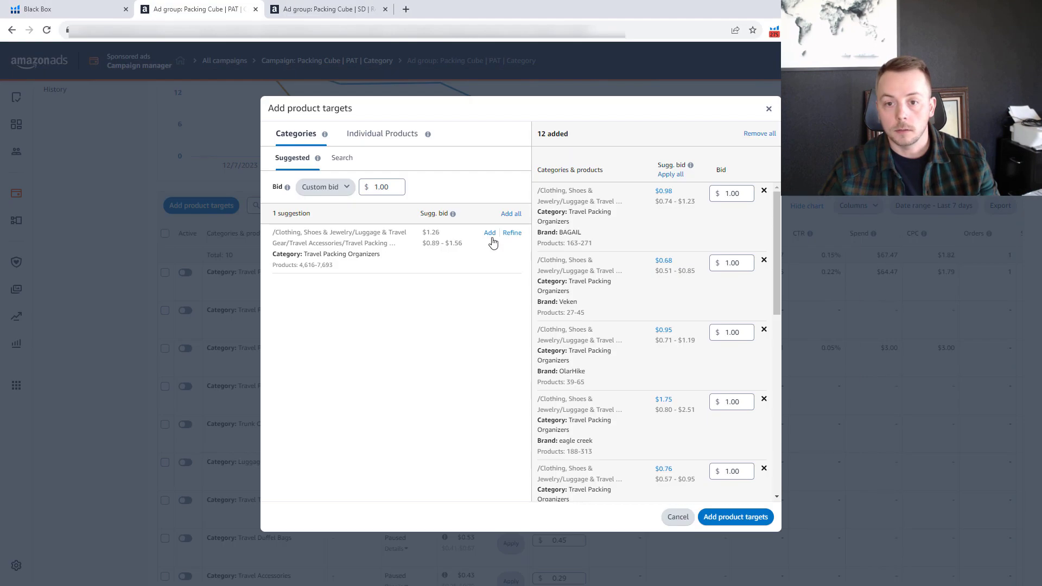
left_click(372, 132)
left_click(375, 160)
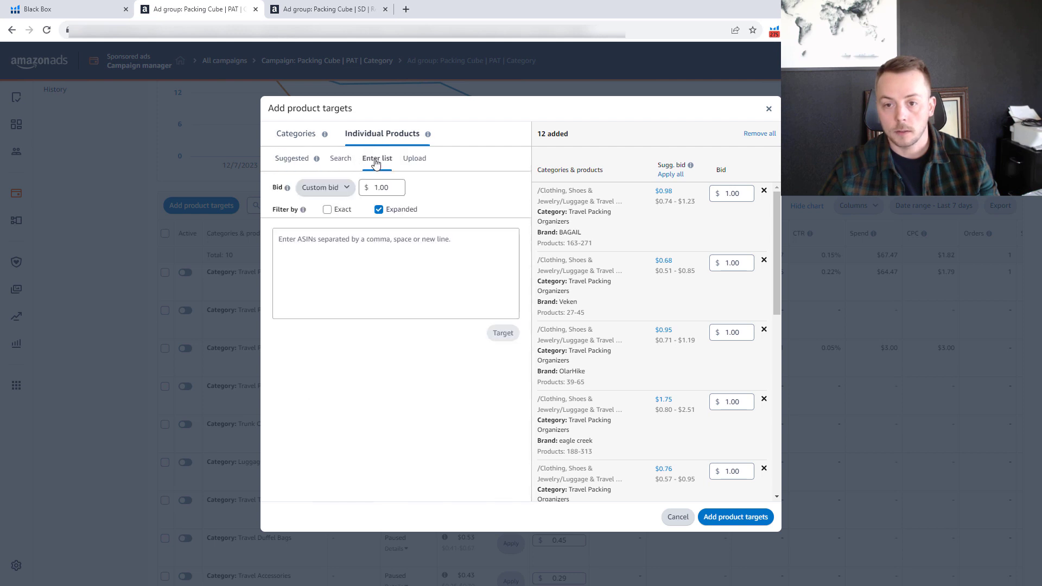
left_click(382, 212)
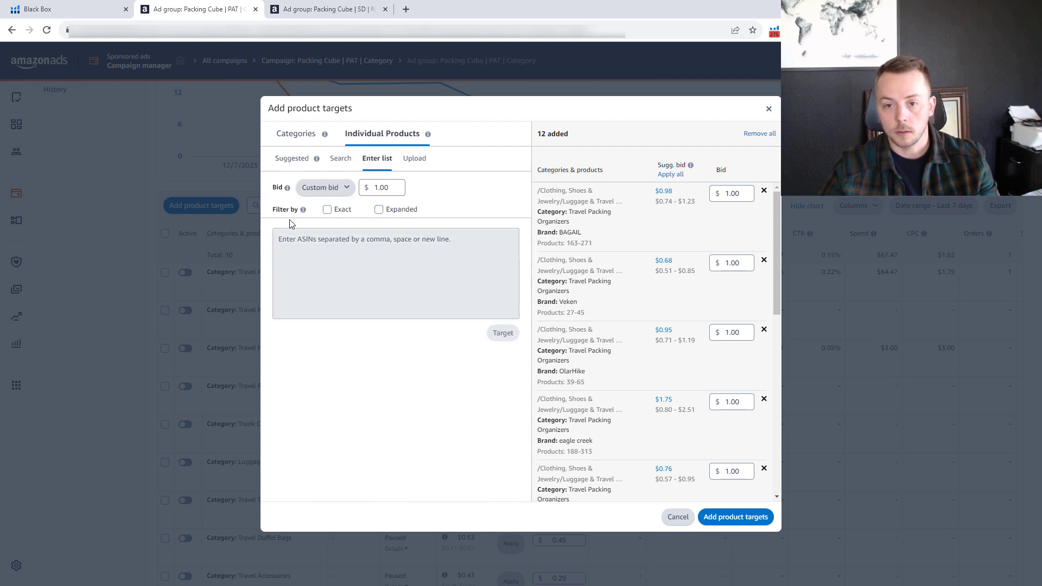
left_click(331, 210)
left_click(366, 250)
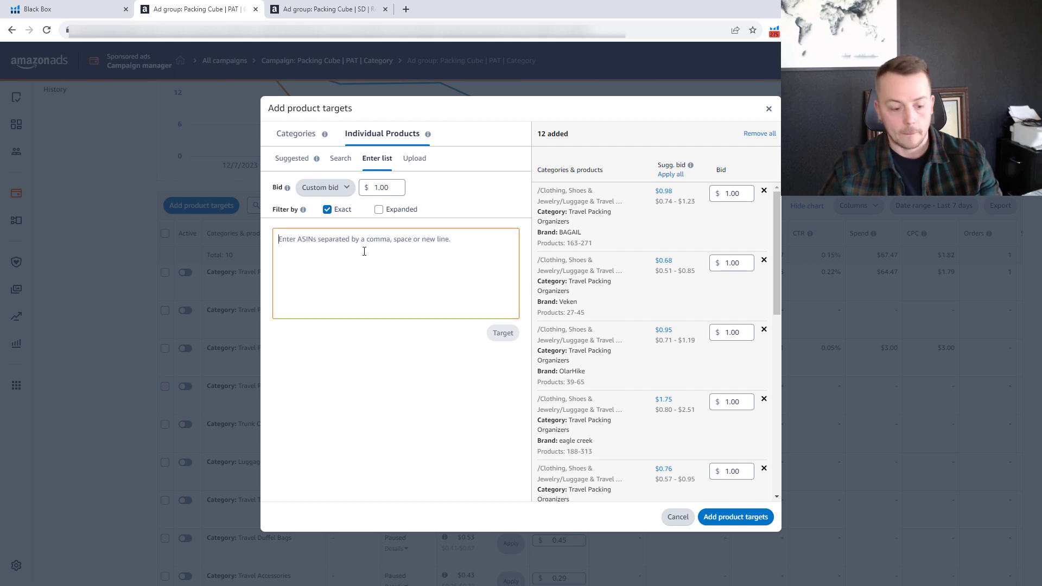
Paste the copied EpicTotes ASINs as individual product targets and add all queued targets to the ad group.
key("ctrl+v")
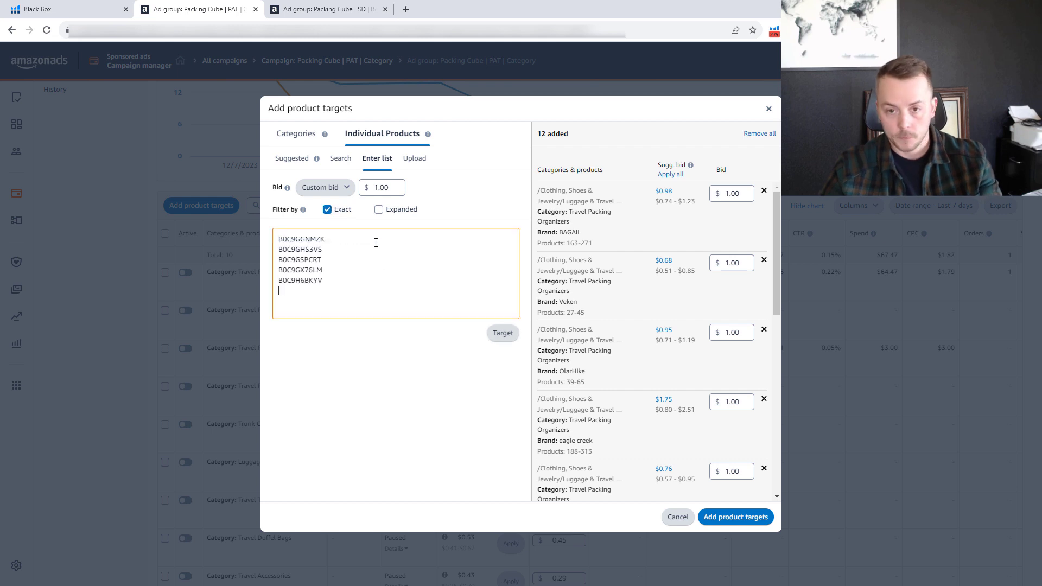
left_click(497, 336)
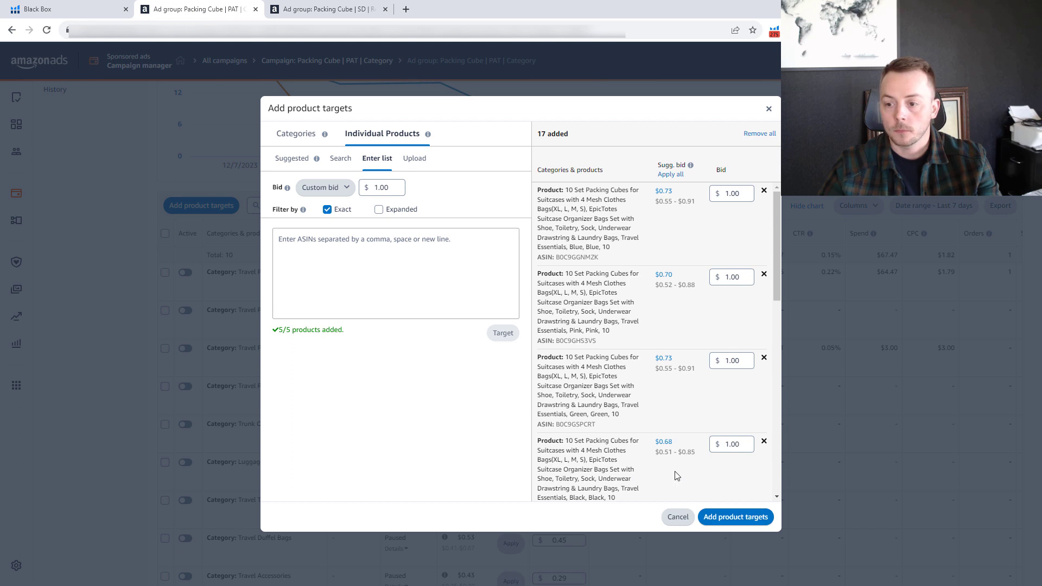
left_click(718, 518)
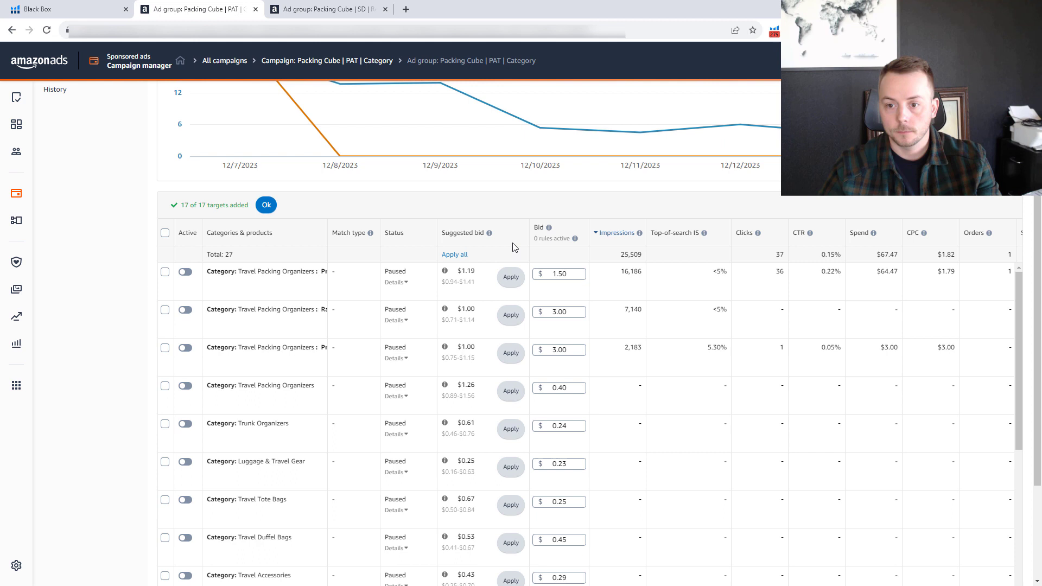
left_click(266, 204)
Switch to the Packing Cube | SD | Reach | 2 ad group, widen the Categories & products column, and examine its brand and price refinements.
left_click(324, 9)
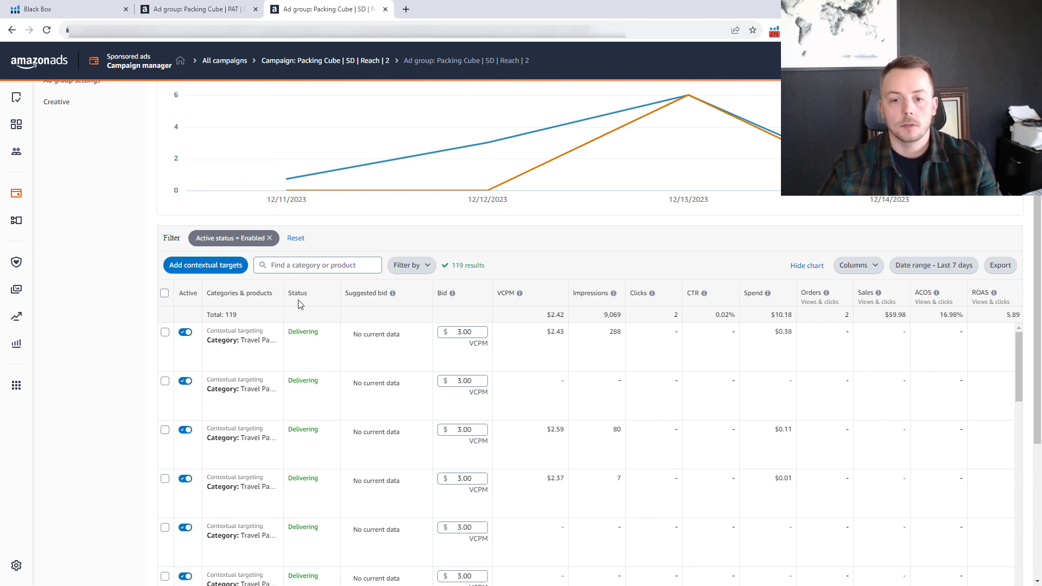
left_click_drag(282, 293, 430, 294)
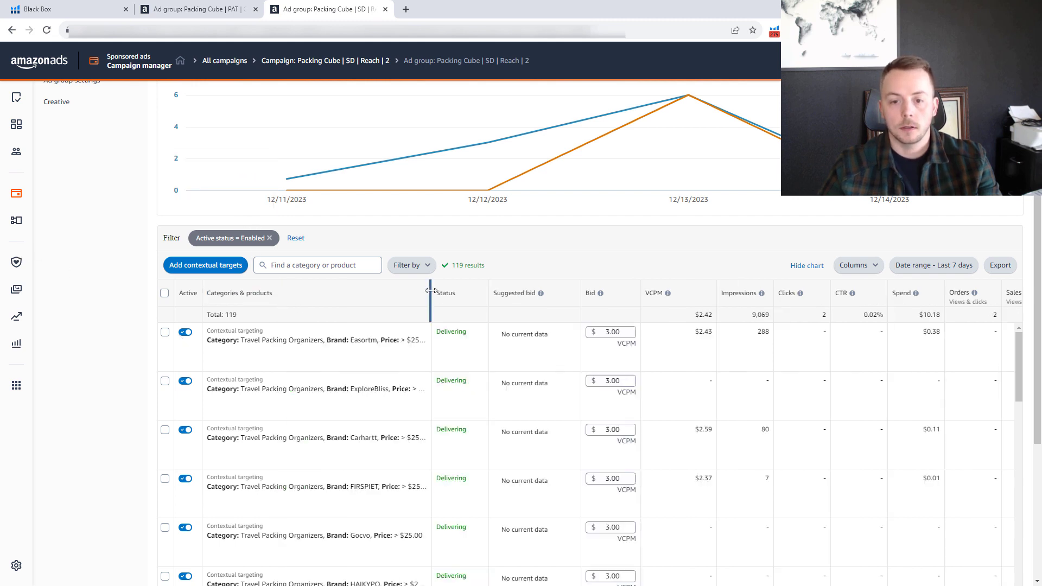
scroll(87, 261, "down", 1)
scroll(325, 336, "down", 3)
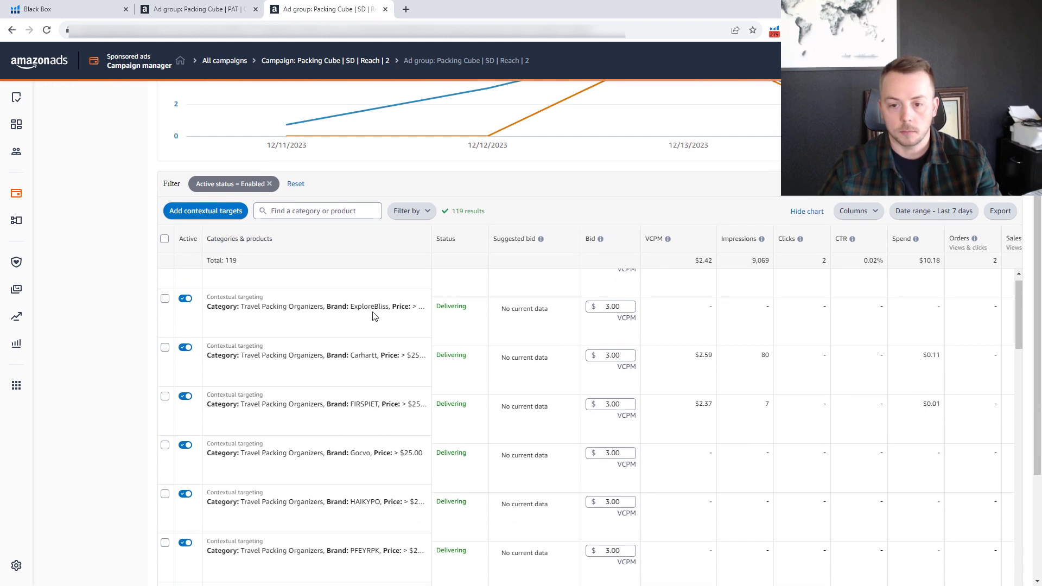
scroll(393, 368, "up", 2)
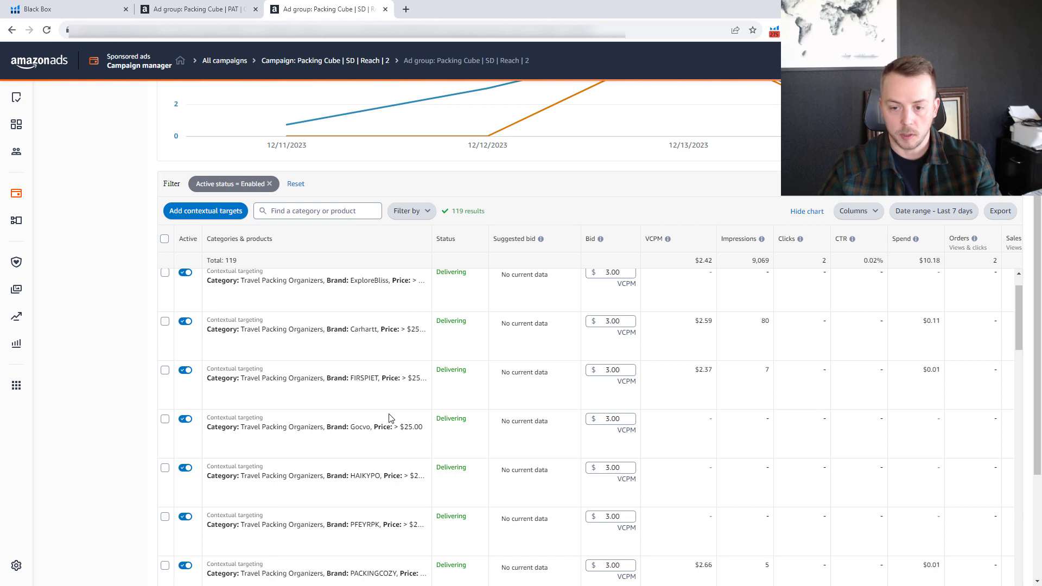
scroll(391, 417, "down", 5)
scroll(386, 423, "down", 5)
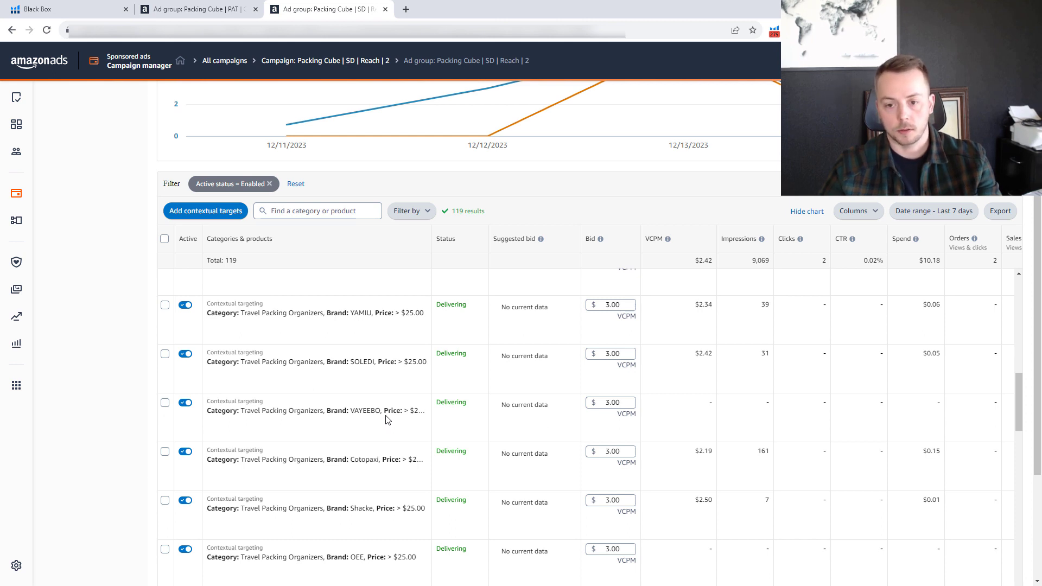
scroll(383, 419, "up", 10)
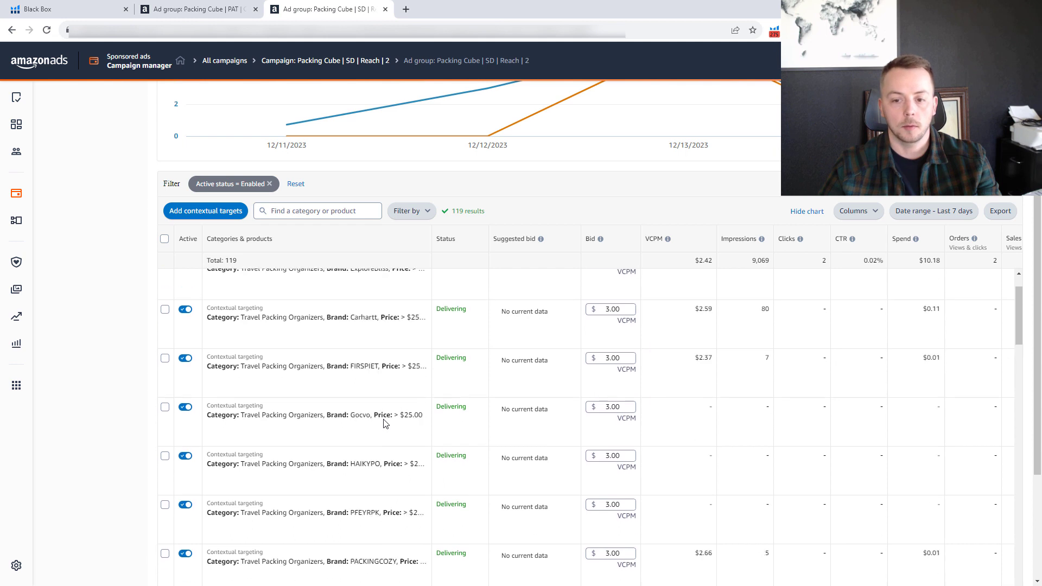
scroll(139, 345, "up", 2)
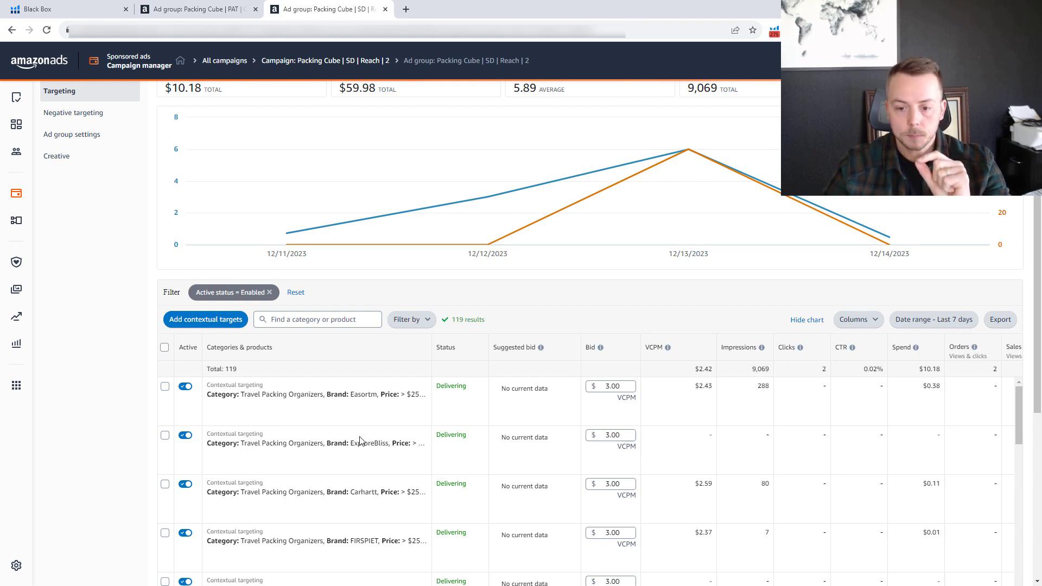
scroll(359, 440, "down", 15)
scroll(368, 485, "down", 10)
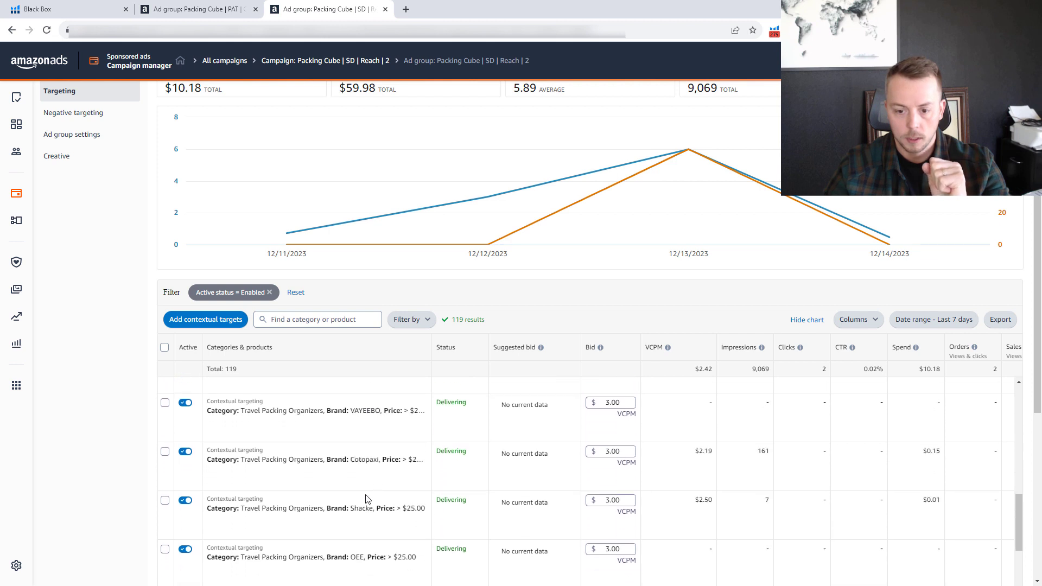
scroll(364, 502, "down", 5)
scroll(360, 497, "up", 20)
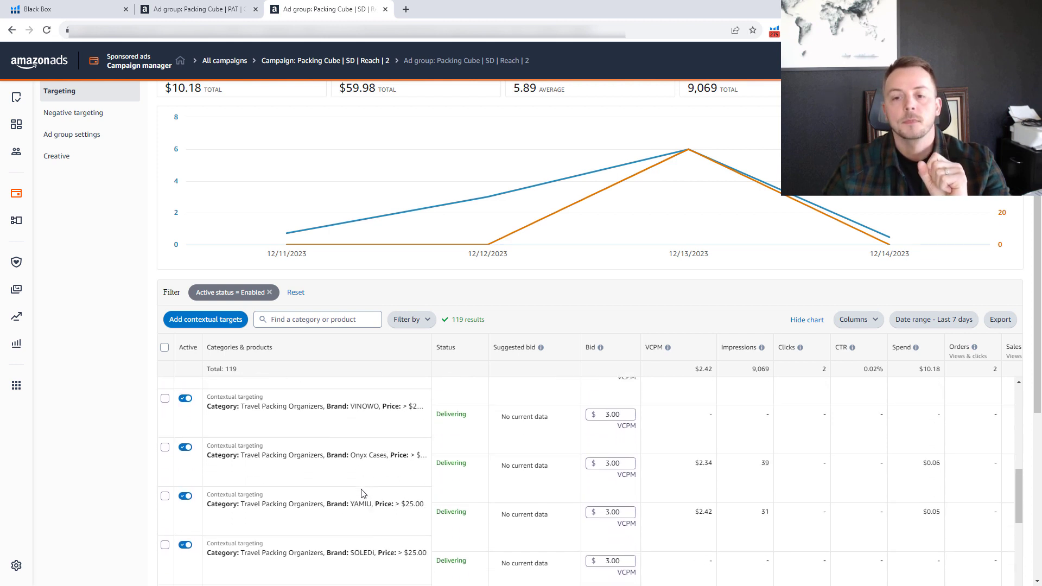
scroll(358, 486, "up", 3)
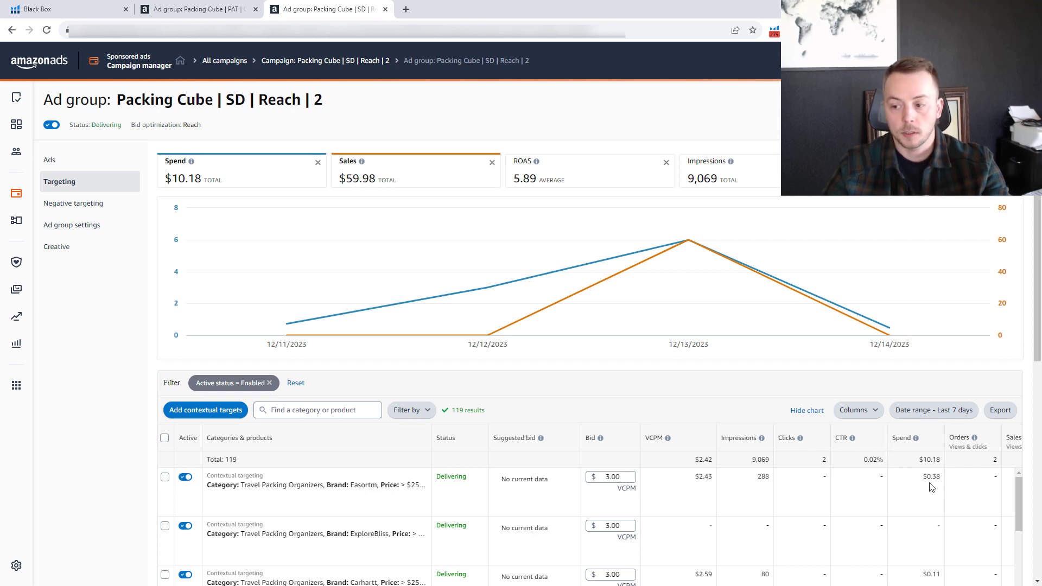
Review the spend, impressions and orders of the contextual targets in the Reach ad group.
scroll(921, 518, "down", 2)
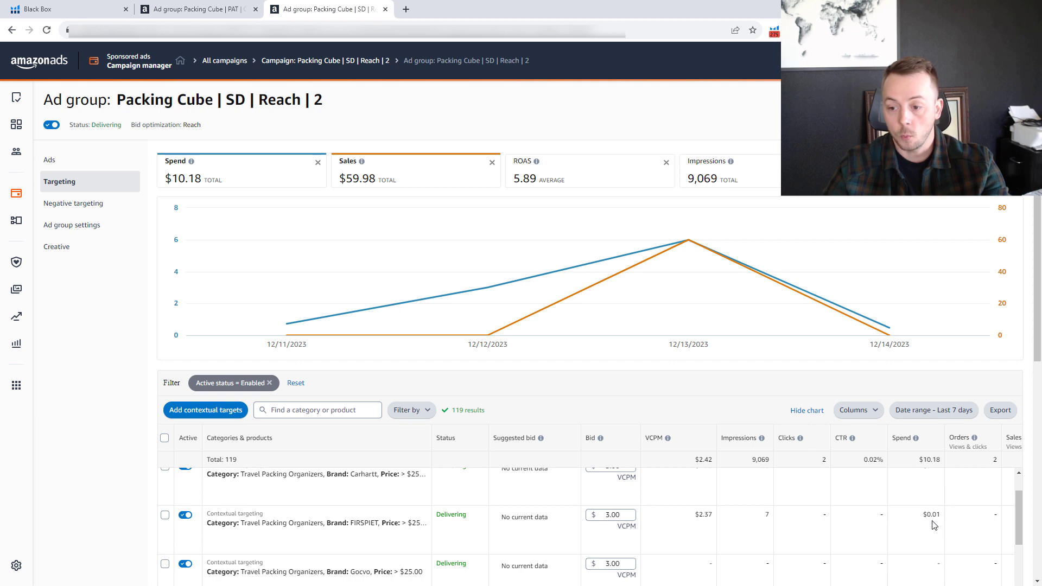
scroll(928, 510, "up", 2)
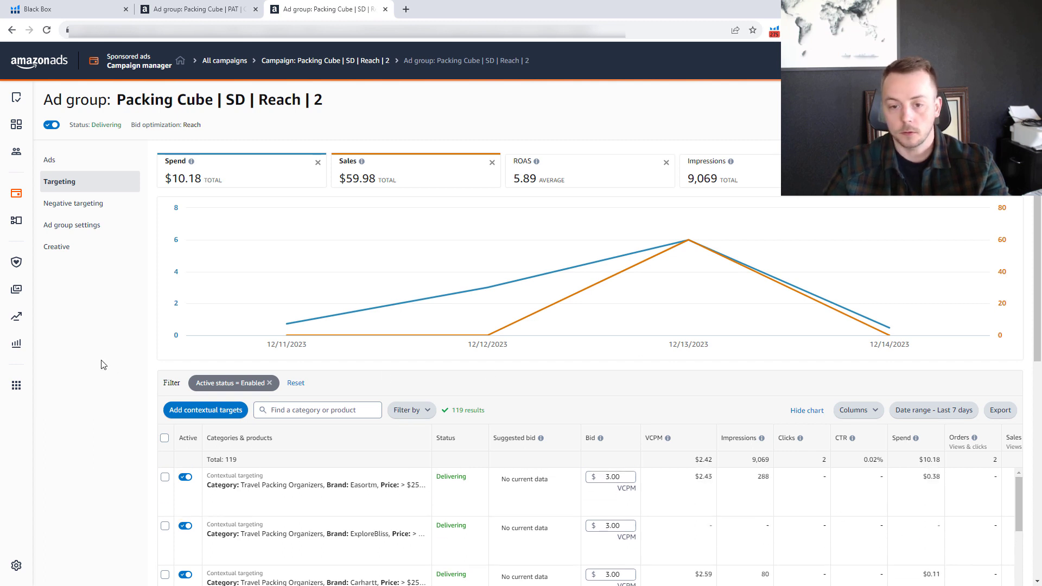
scroll(643, 541, "down", 3)
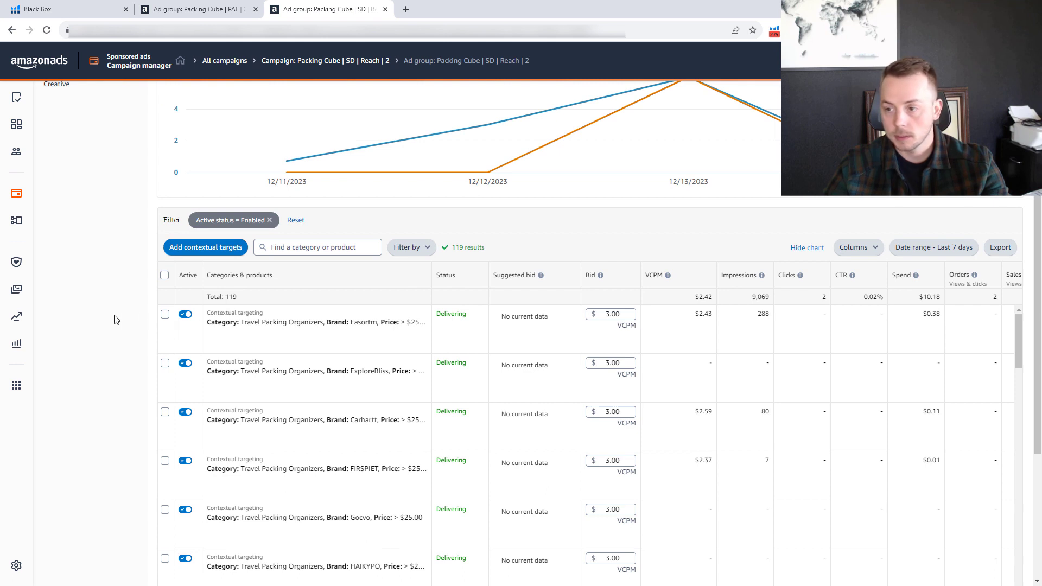
scroll(340, 483, "down", 1)
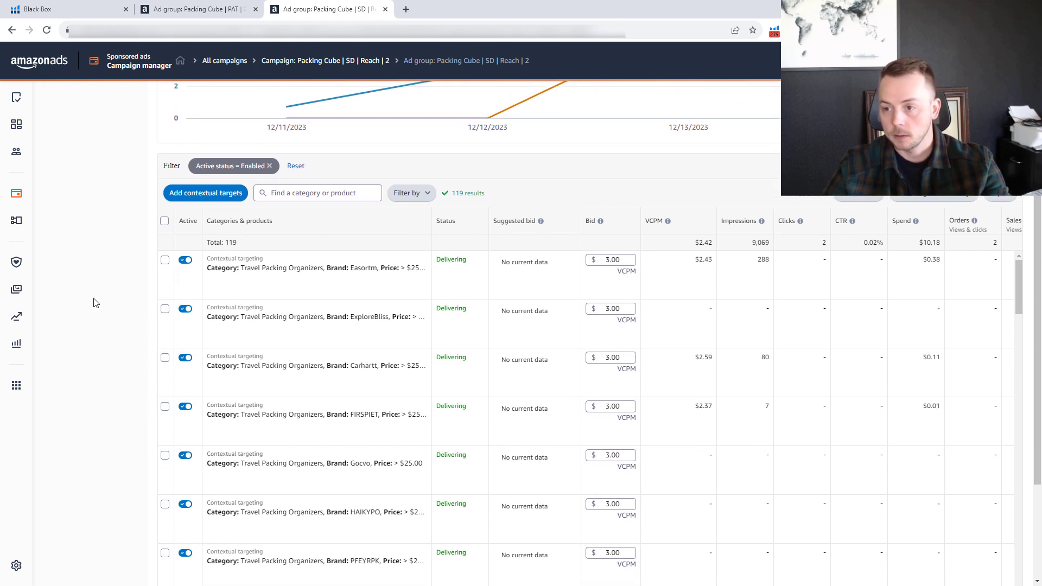
scroll(658, 520, "down", 1)
scroll(117, 350, "down", 2)
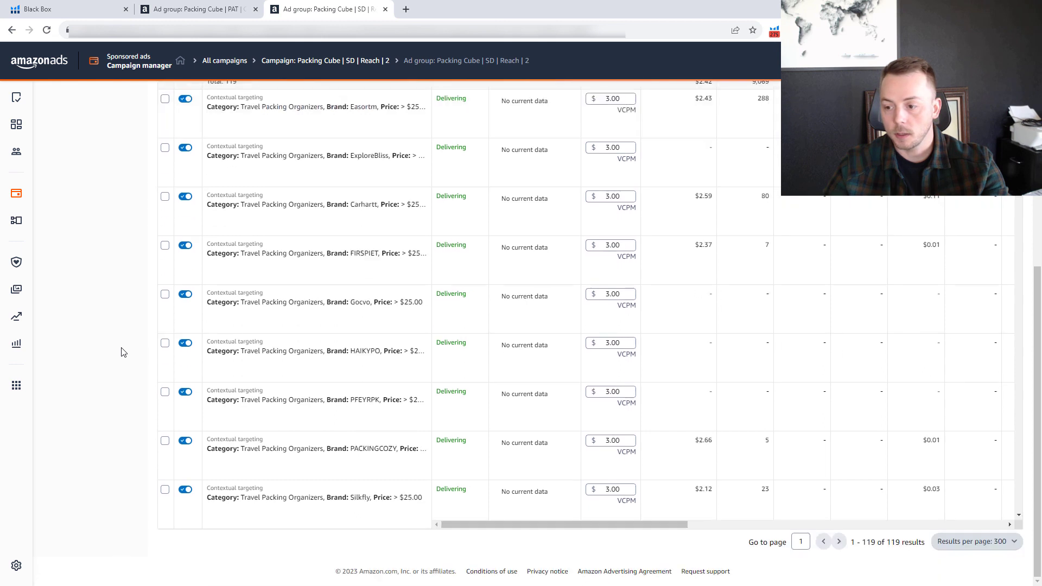
mouse_move(568, 528)
left_mouse_down()
mouse_move(681, 529)
mouse_move(542, 530)
mouse_move(558, 529)
left_mouse_up()
scroll(783, 380, "up", 3)
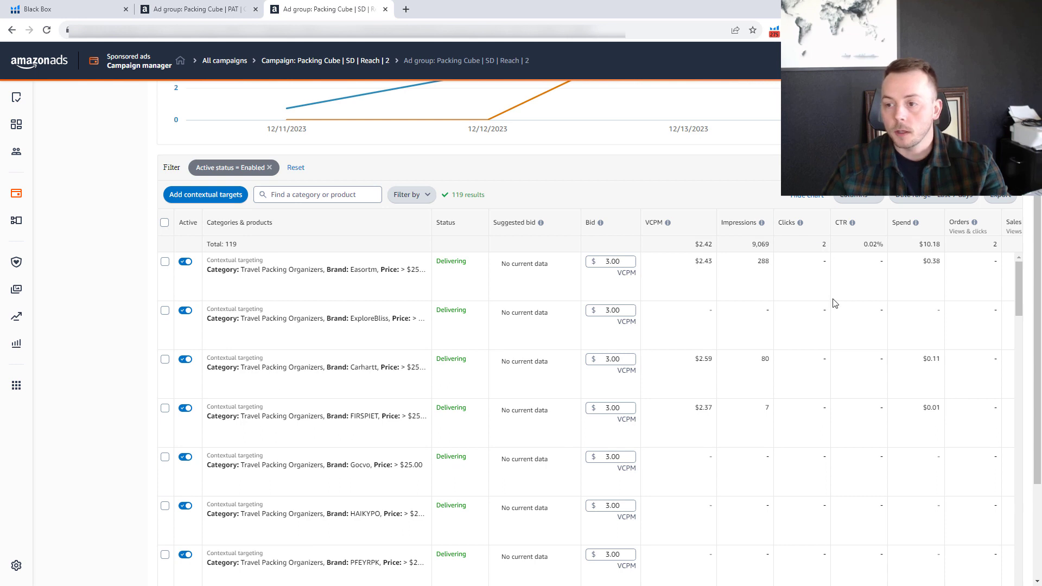
scroll(834, 303, "up", 1)
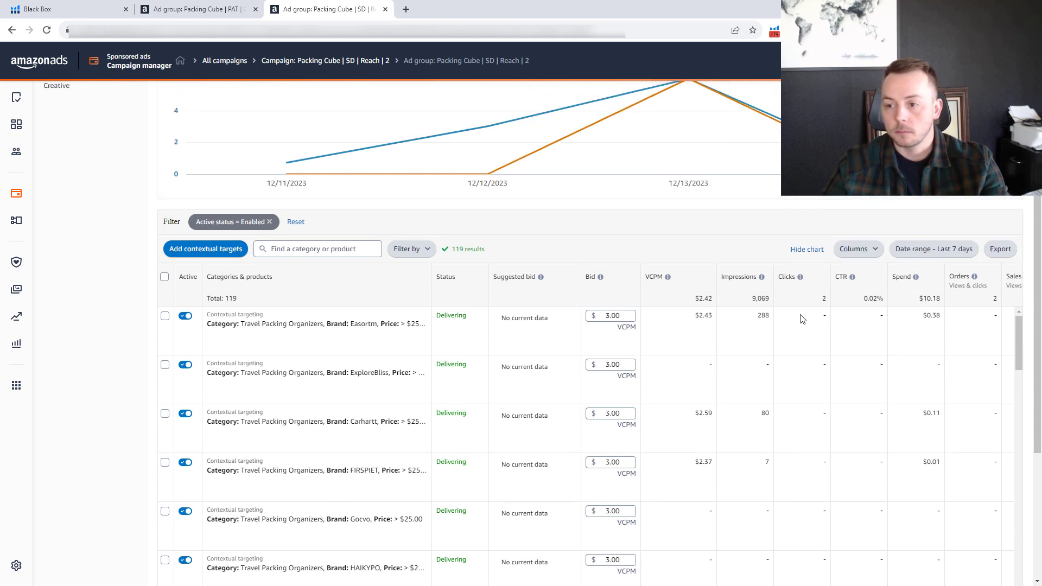
scroll(706, 407, "up", 3)
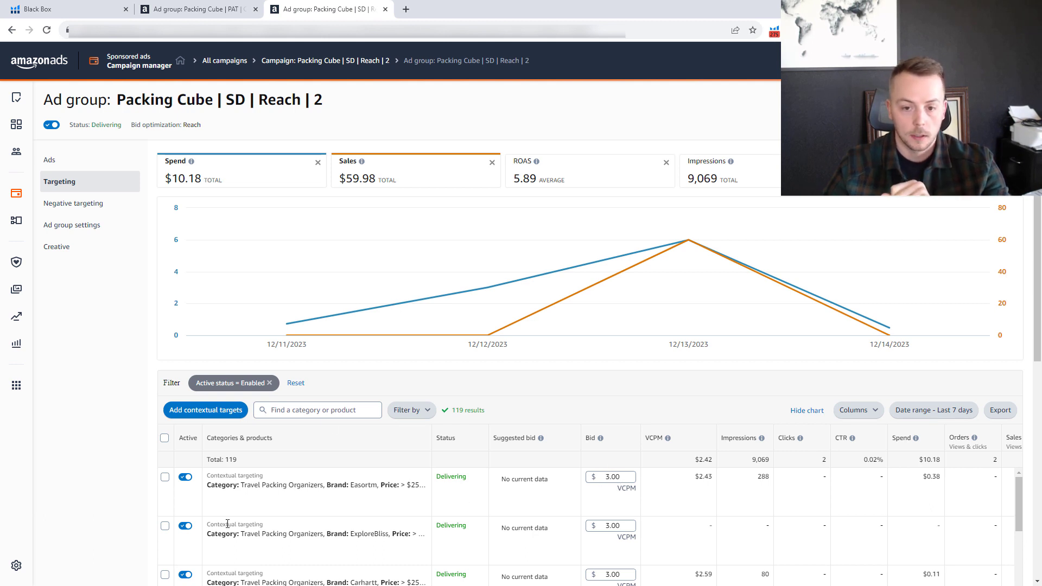
Start adding contextual targets to the Reach ad group and view the brand refinements for the Travel Packing Organizers category.
left_click(202, 409)
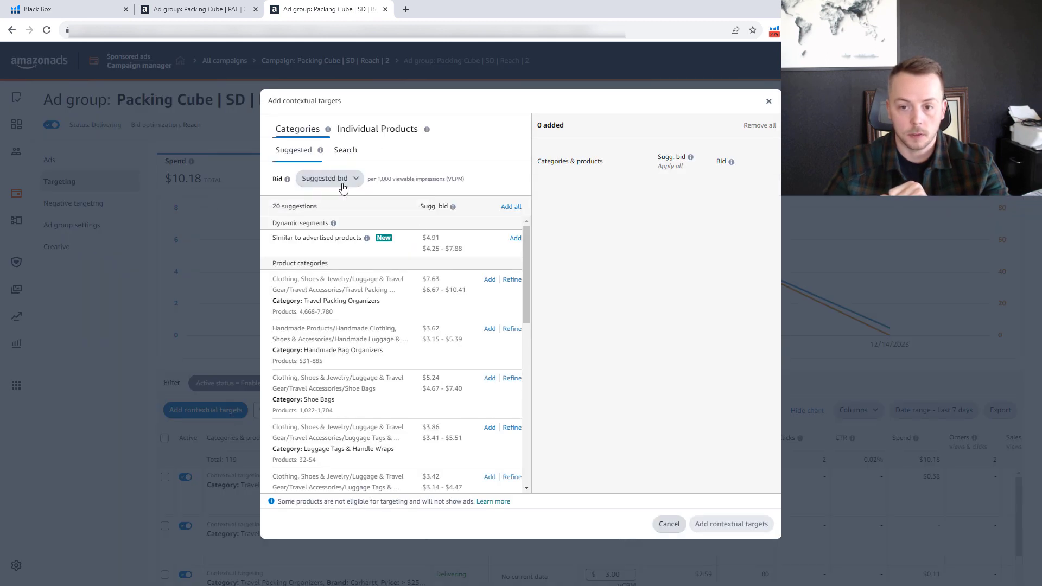
left_click(507, 280)
left_click(356, 193)
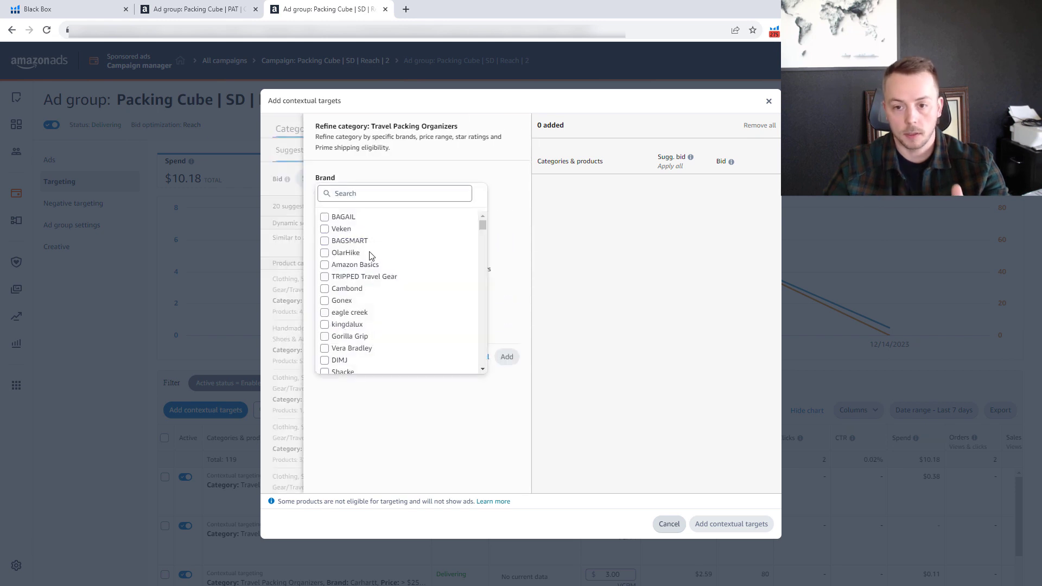
left_click(364, 409)
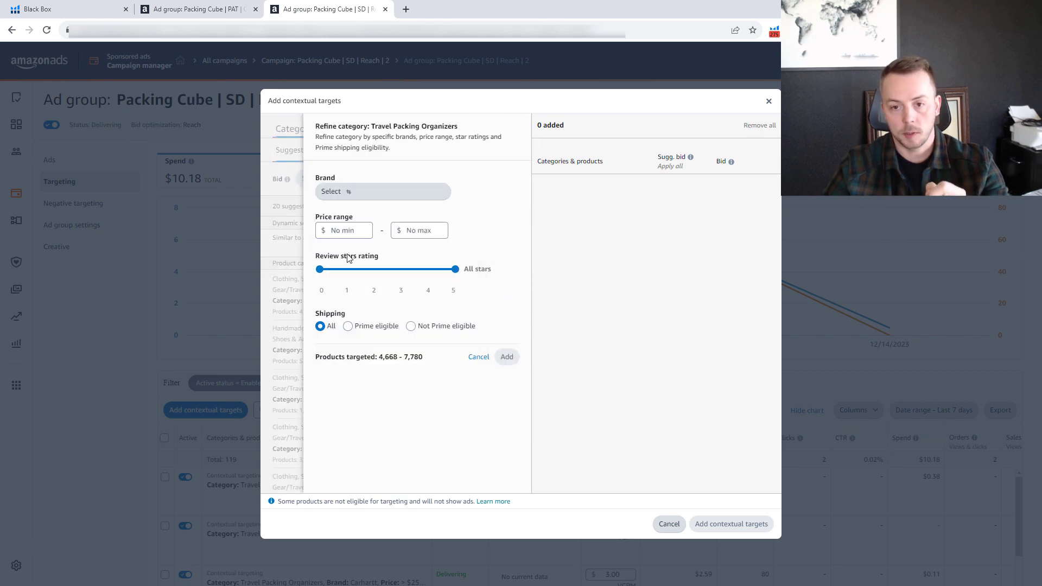
Try refining Travel Packing Organizers with a $25 minimum price and a 0–4 star rating, restore all stars, and cancel the refinement.
left_click(344, 232)
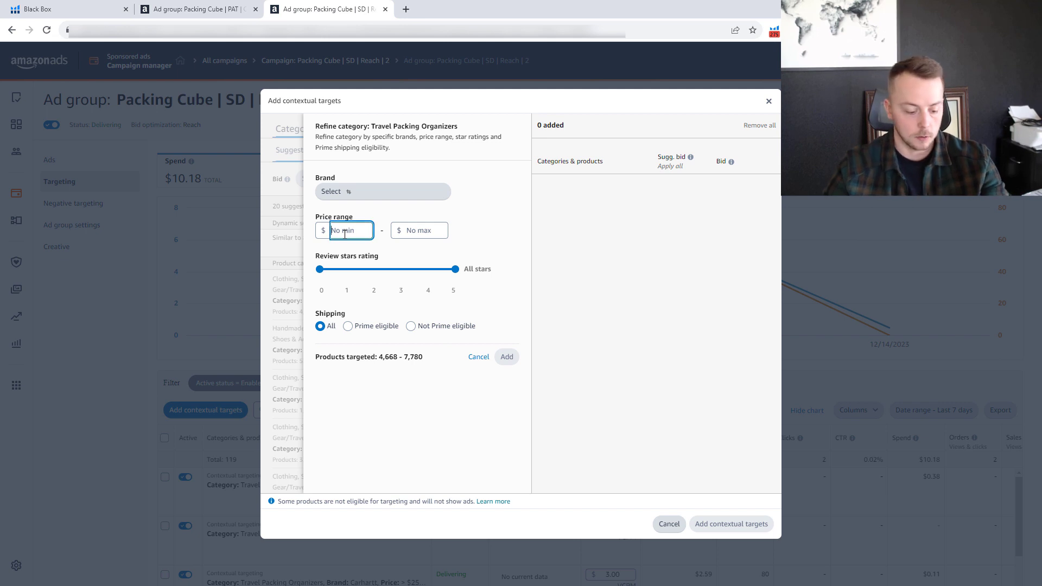
type("10")
left_click(383, 193)
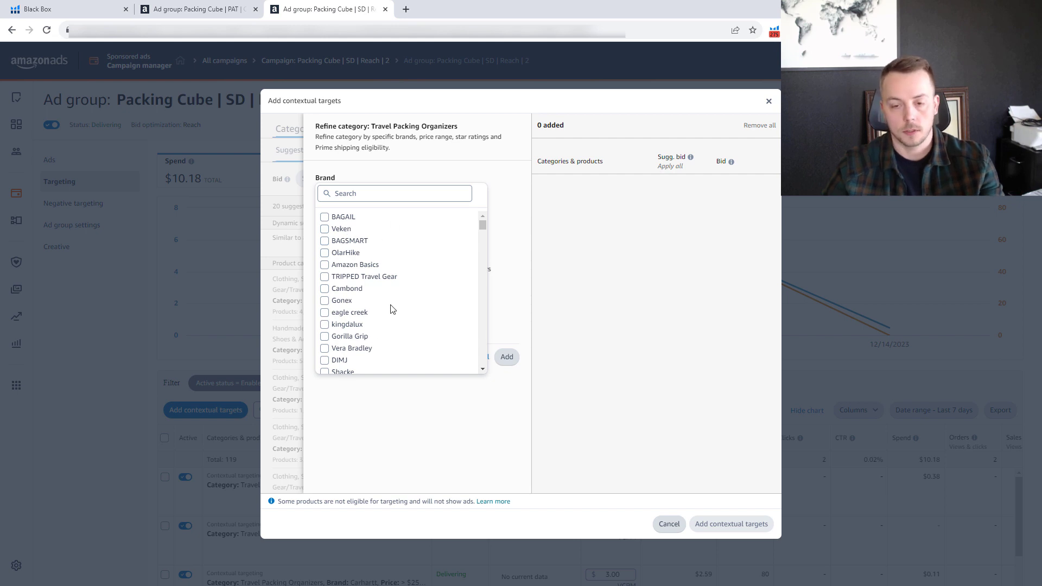
left_click(442, 415)
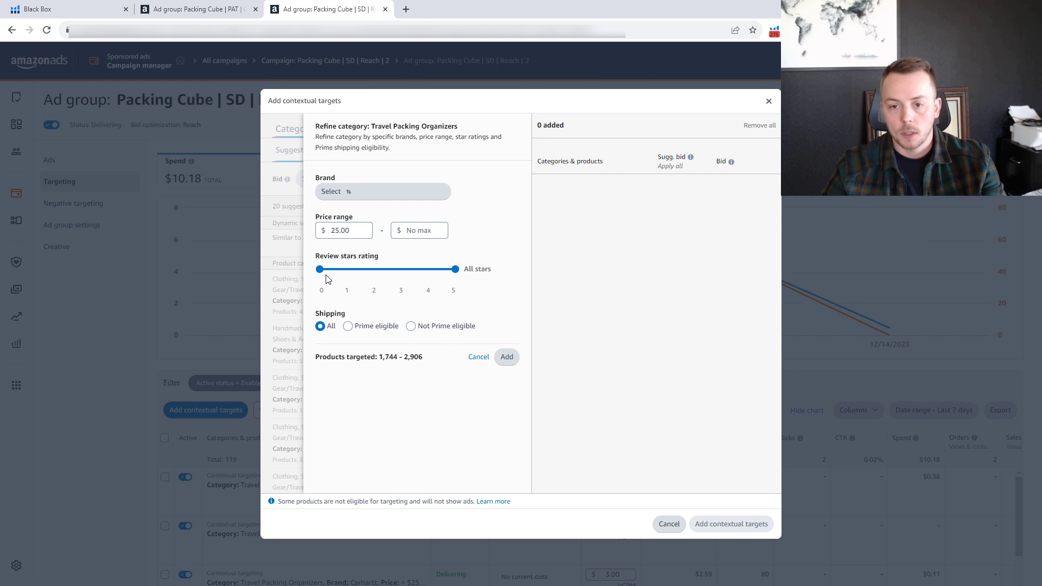
mouse_move(455, 269)
left_mouse_down()
mouse_move(393, 267)
mouse_move(455, 268)
left_mouse_up()
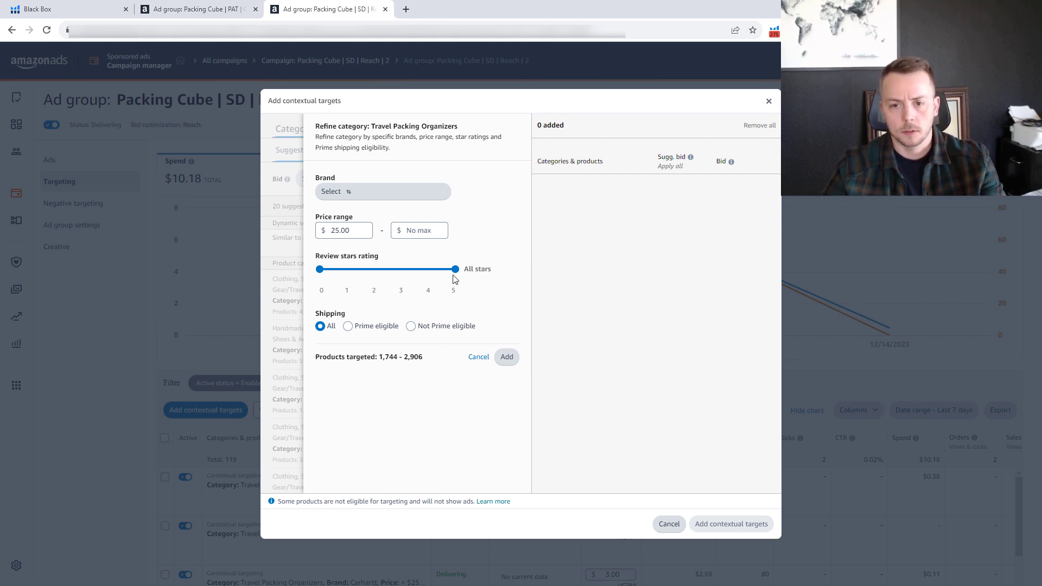
left_click_drag(456, 267, 429, 275)
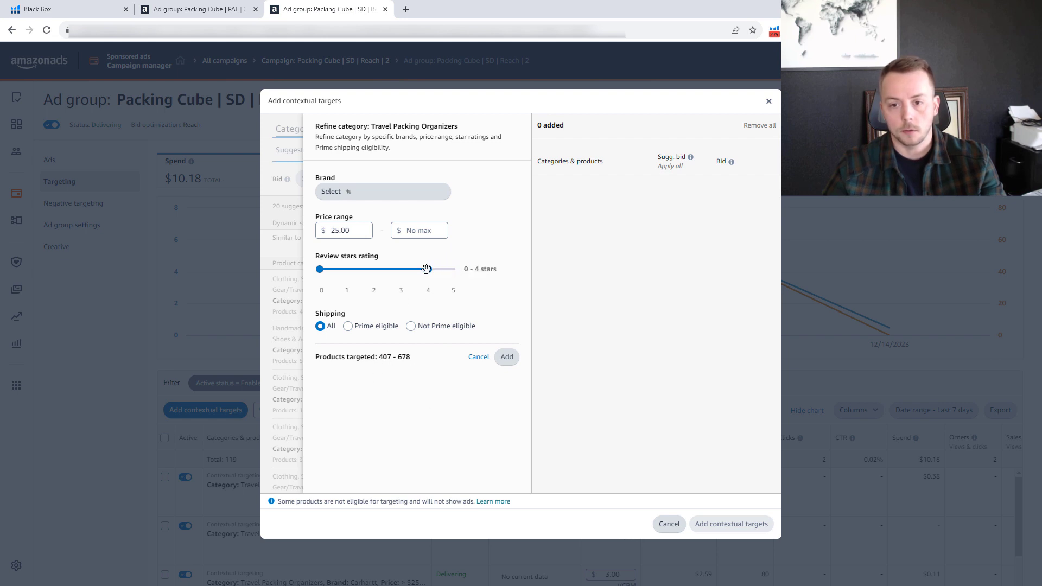
left_click_drag(427, 268, 459, 270)
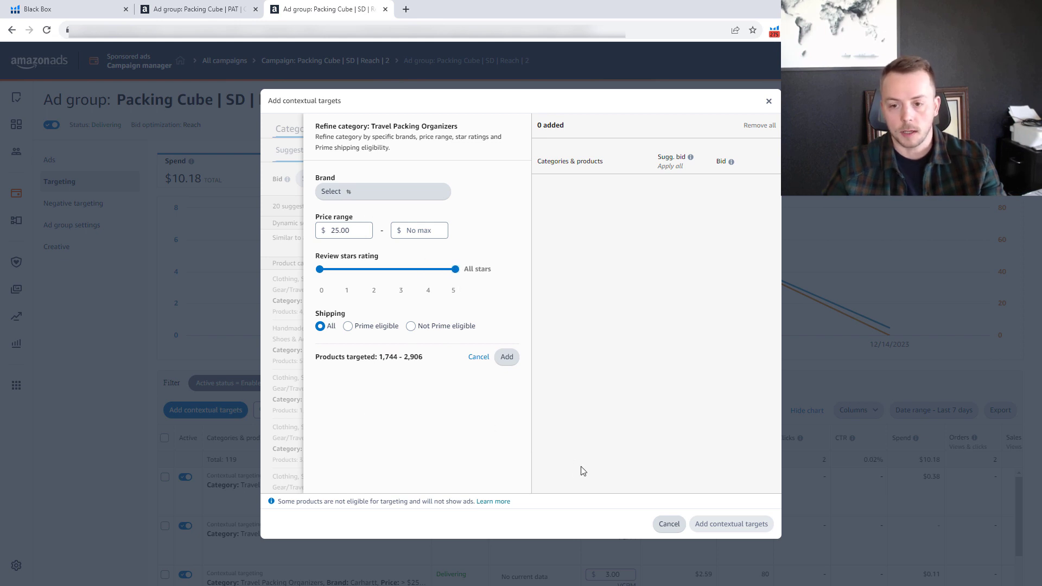
left_click(481, 357)
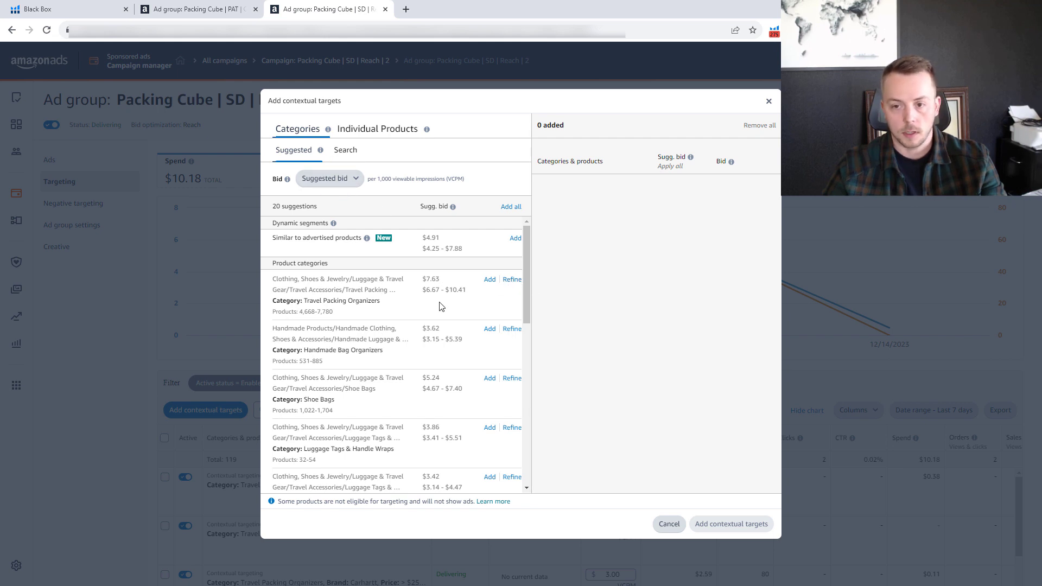
left_click(511, 281)
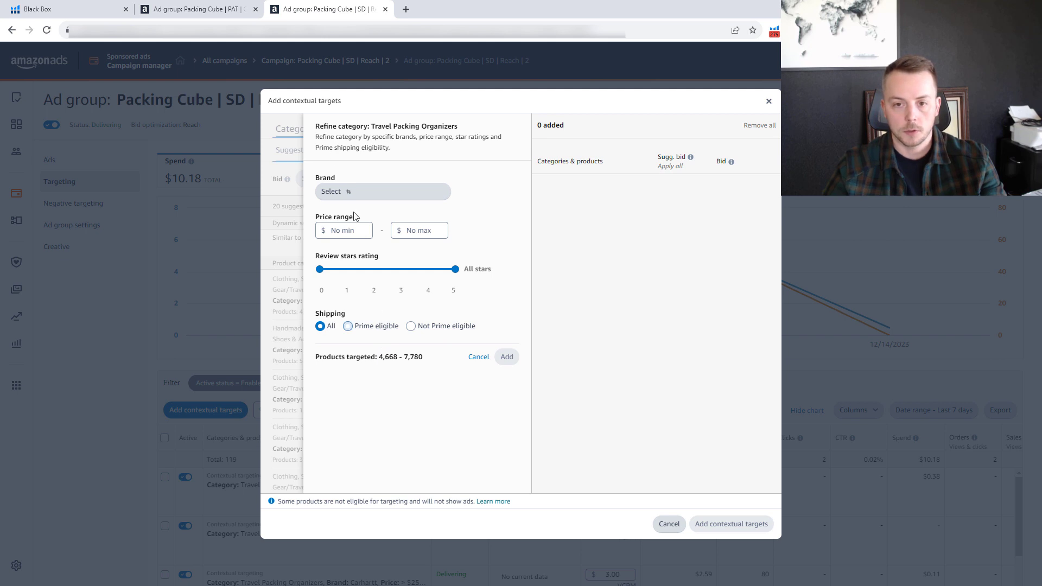
left_click(273, 127)
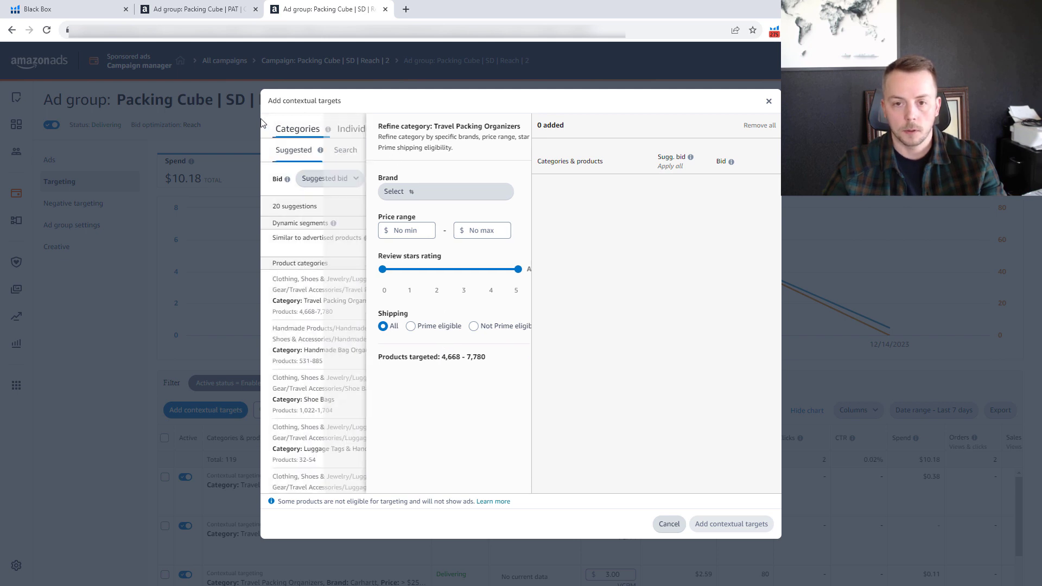
Switch to Excel and remove the ASIN field from the pivot table so it lists only brands by subcategory.
key("alt+Tab")
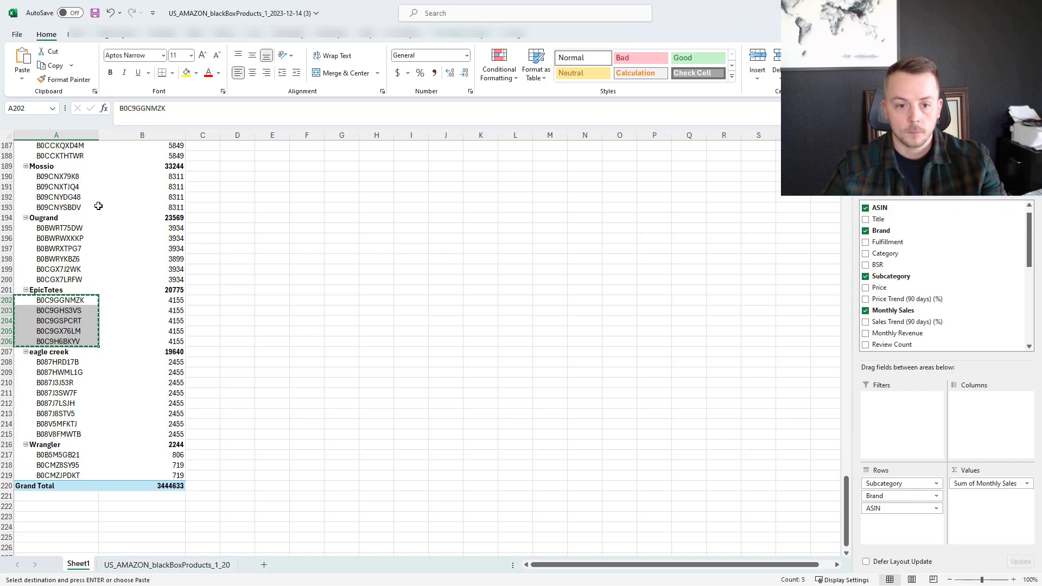
left_click(865, 207)
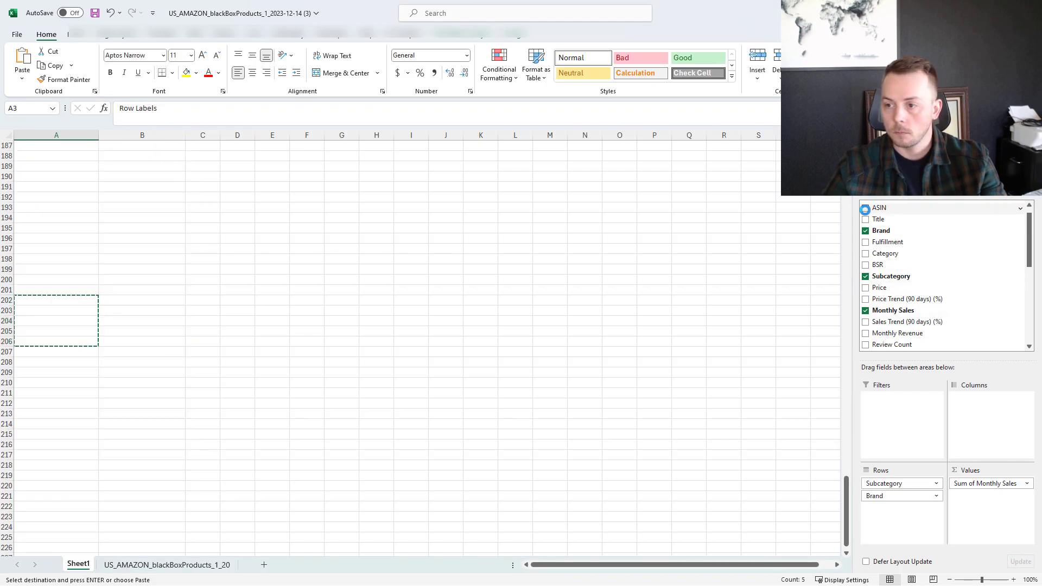
left_click_drag(845, 467, 845, 204)
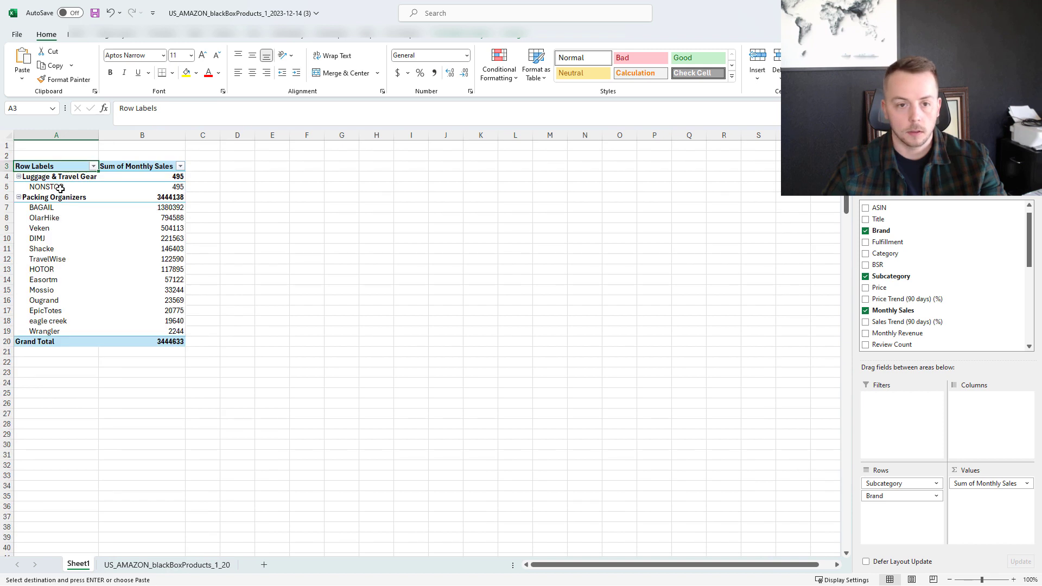
Switch back to Amazon Ads and look through the suggested product categories for contextual targeting.
left_click(977, 10)
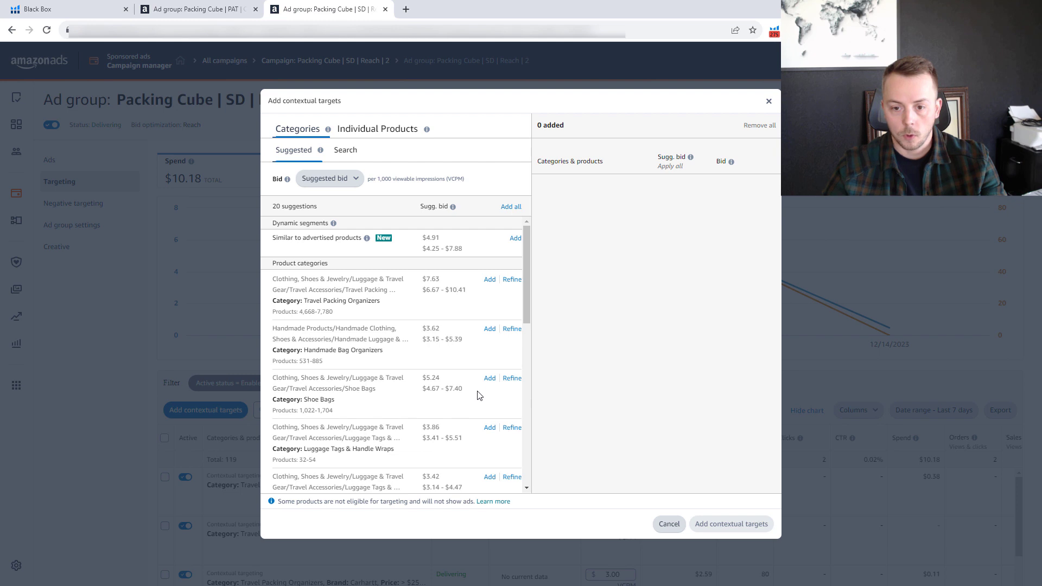
scroll(416, 402, "down", 2)
scroll(395, 408, "down", 1)
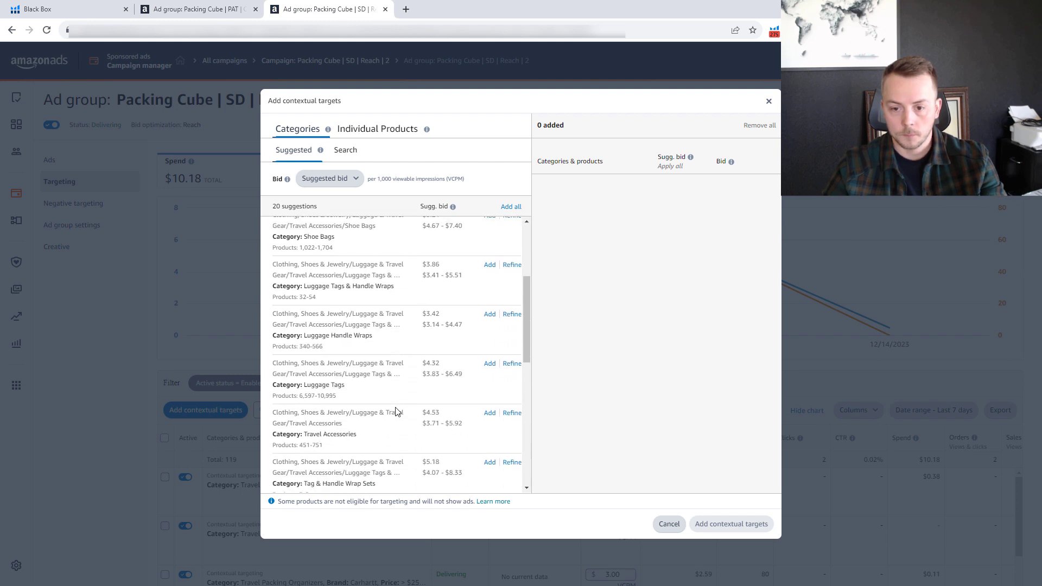
scroll(416, 383, "down", 1)
scroll(409, 427, "down", 3)
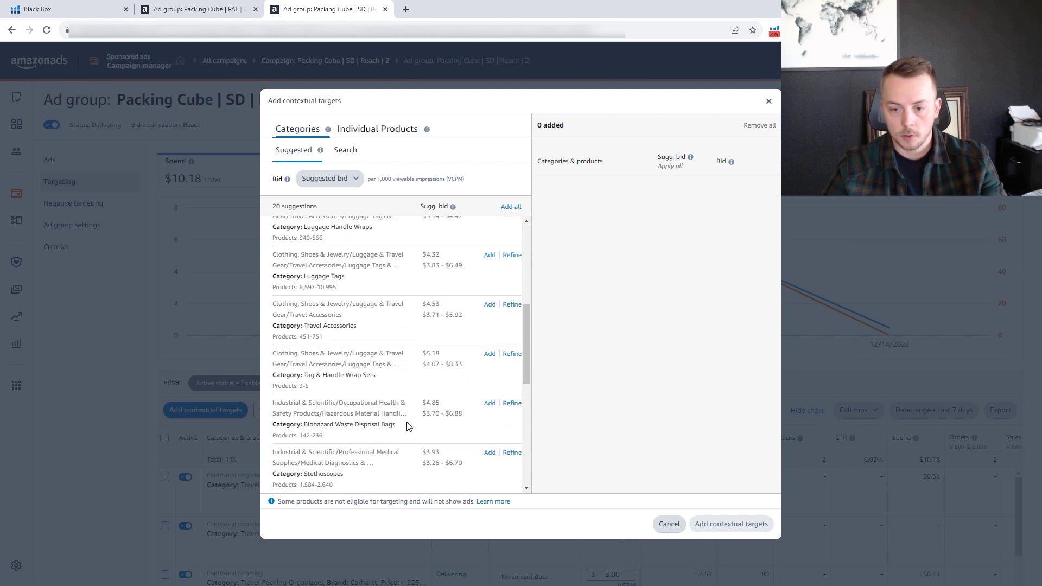
scroll(409, 427, "down", 2)
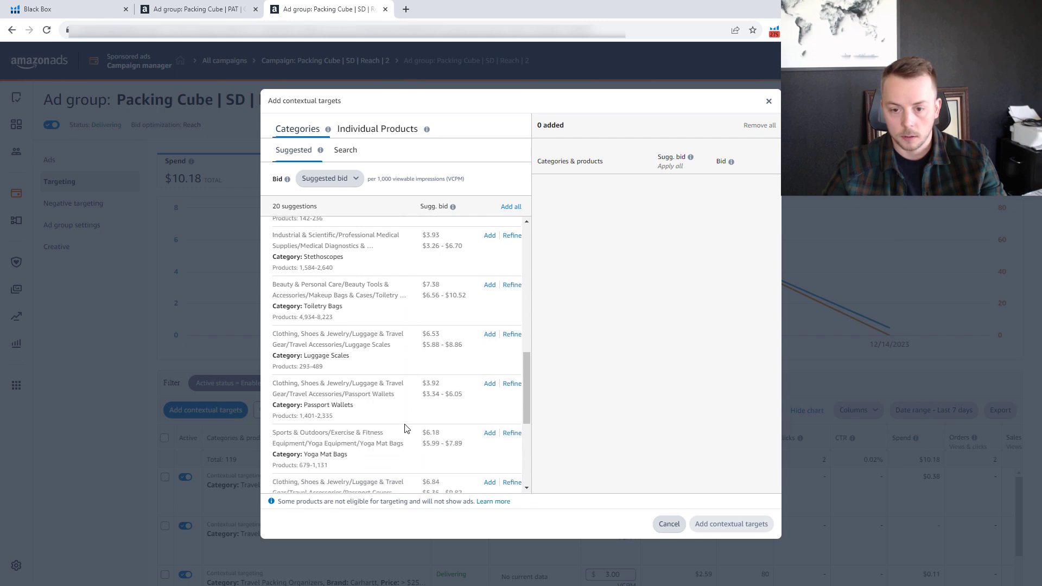
scroll(406, 423, "up", 9)
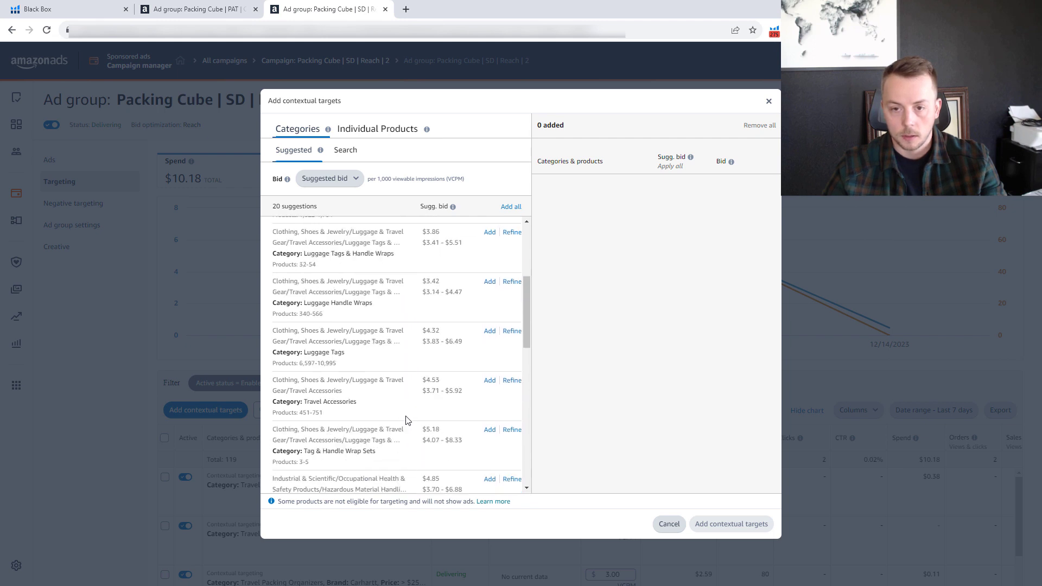
Search the contextual targeting categories for luggage.
left_click(348, 152)
left_click(324, 208)
type("luggage")
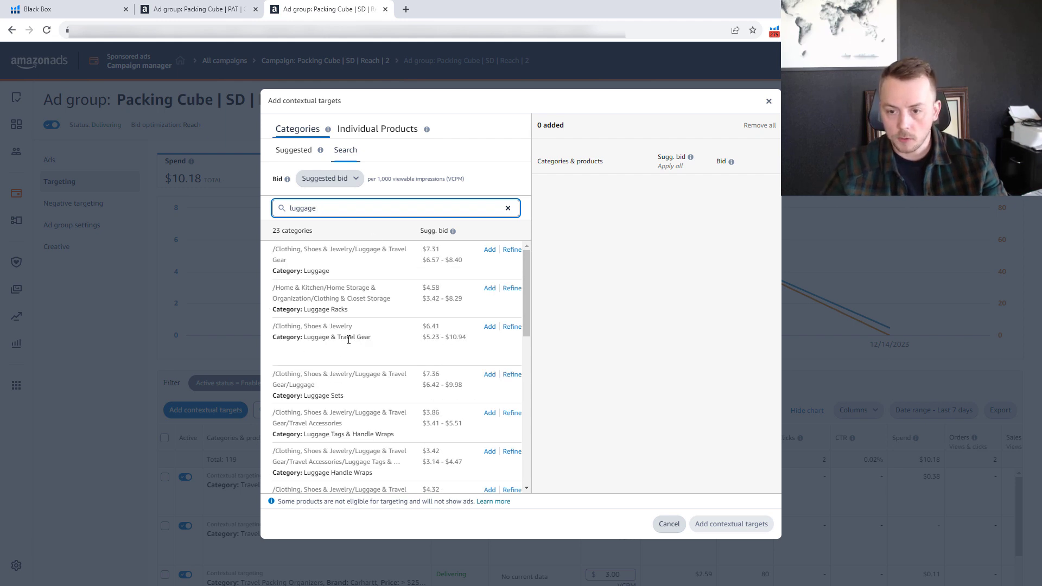
Refine the Luggage & Travel Gear category to the NONSTOP brand.
left_click(511, 326)
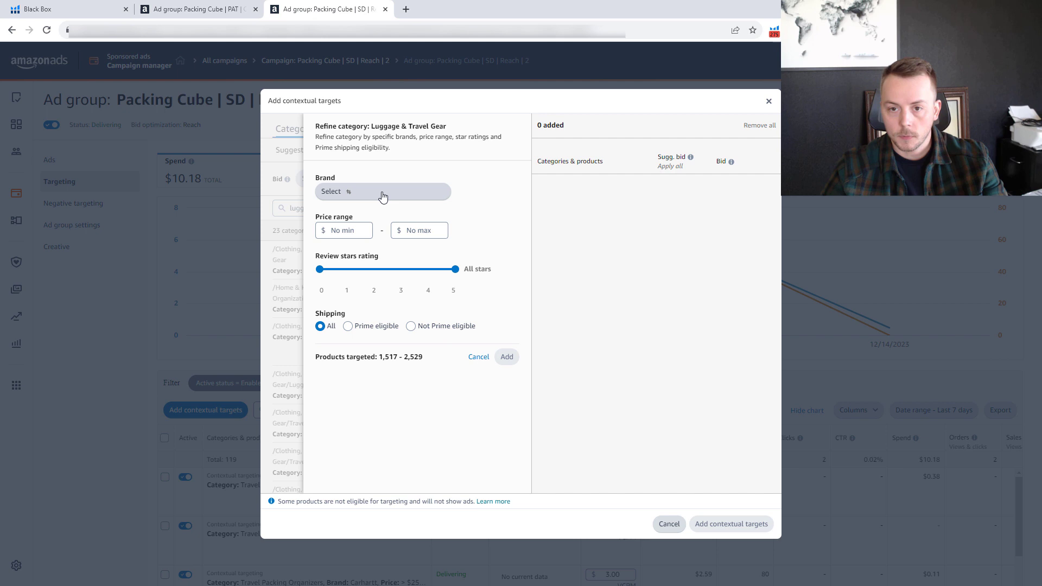
left_click(379, 193)
left_click(358, 194)
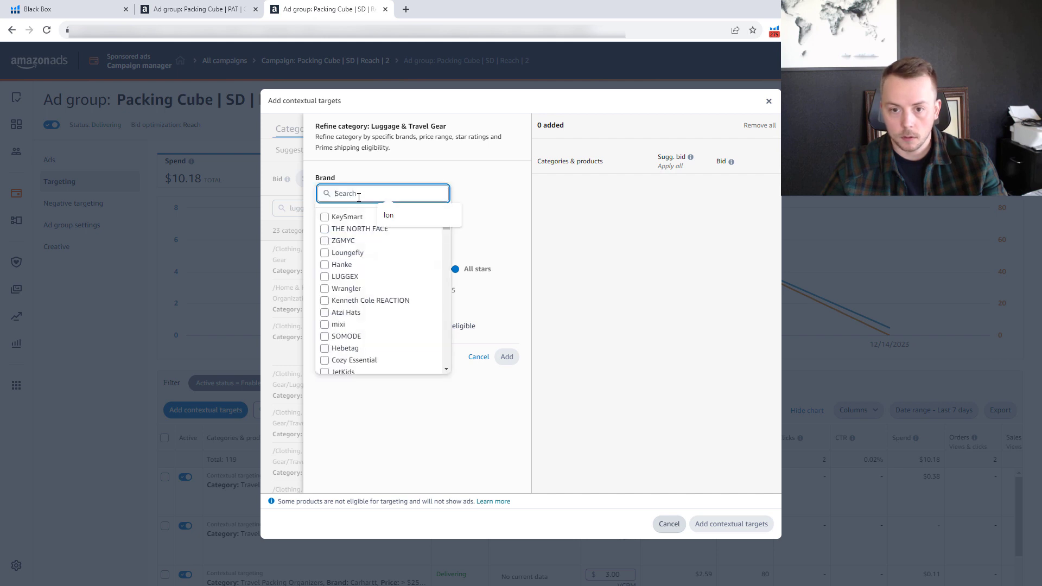
type("no")
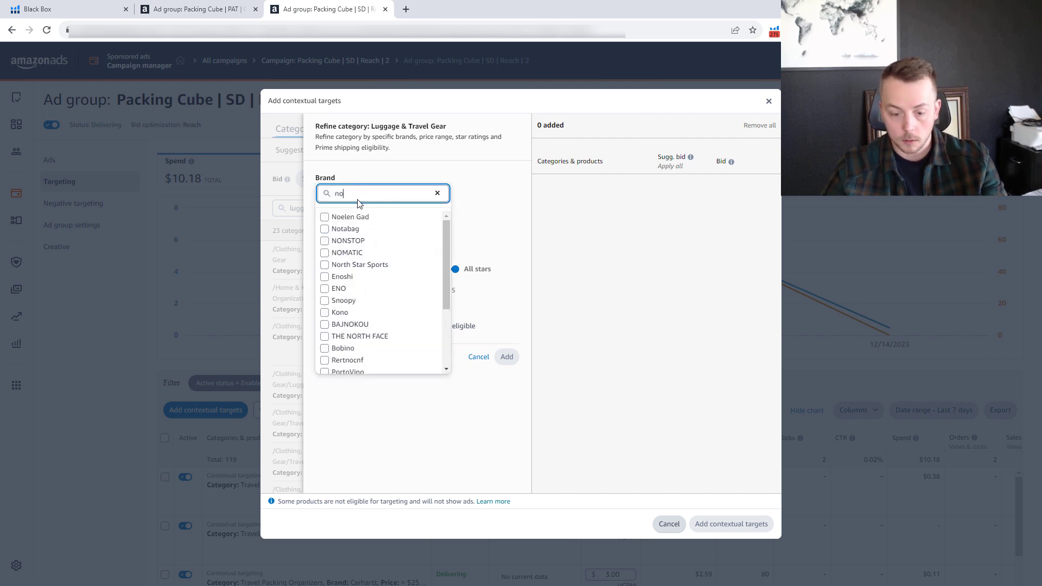
type("n")
left_click(361, 217)
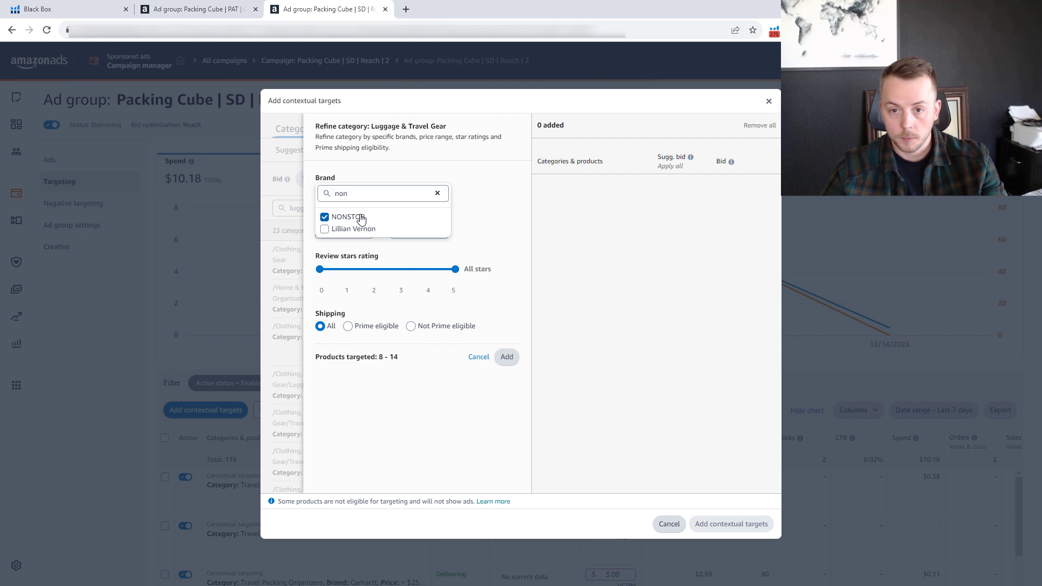
left_click(495, 242)
Set the minimum price to $25 for the NONSTOP refinement and add it to the queued targets.
left_click(337, 230)
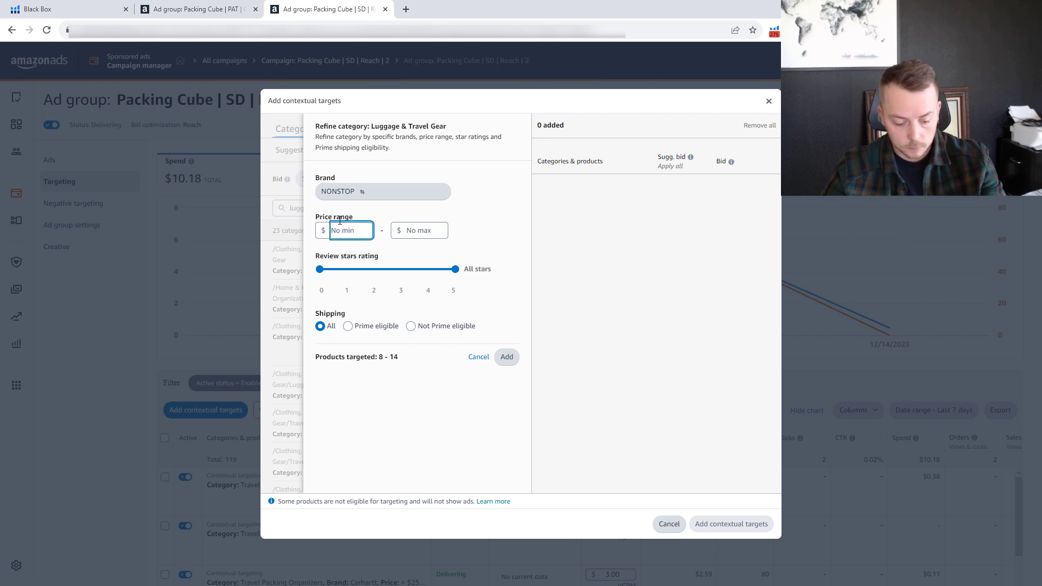
type("25")
left_click(504, 223)
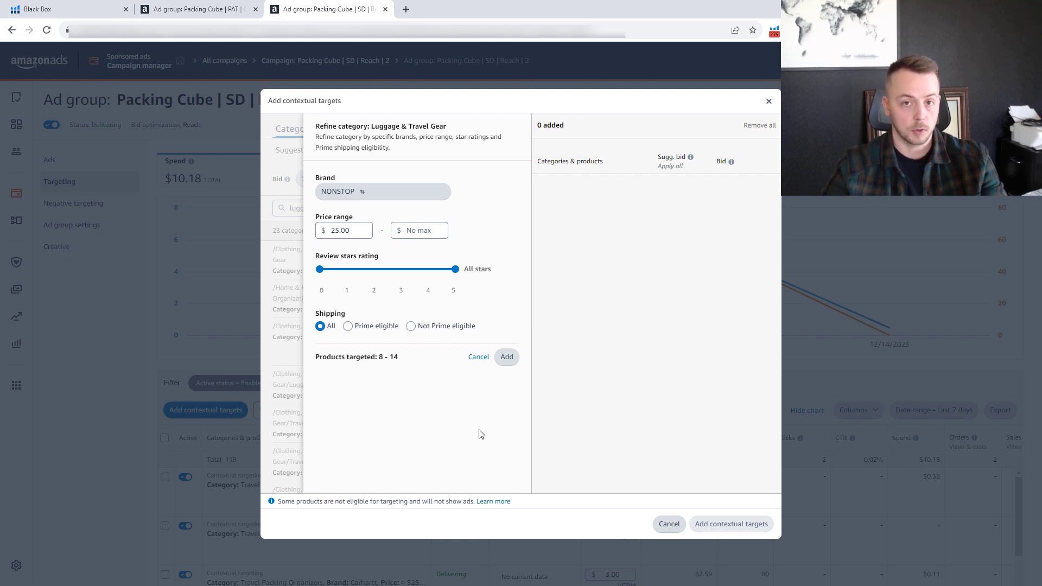
left_click(506, 357)
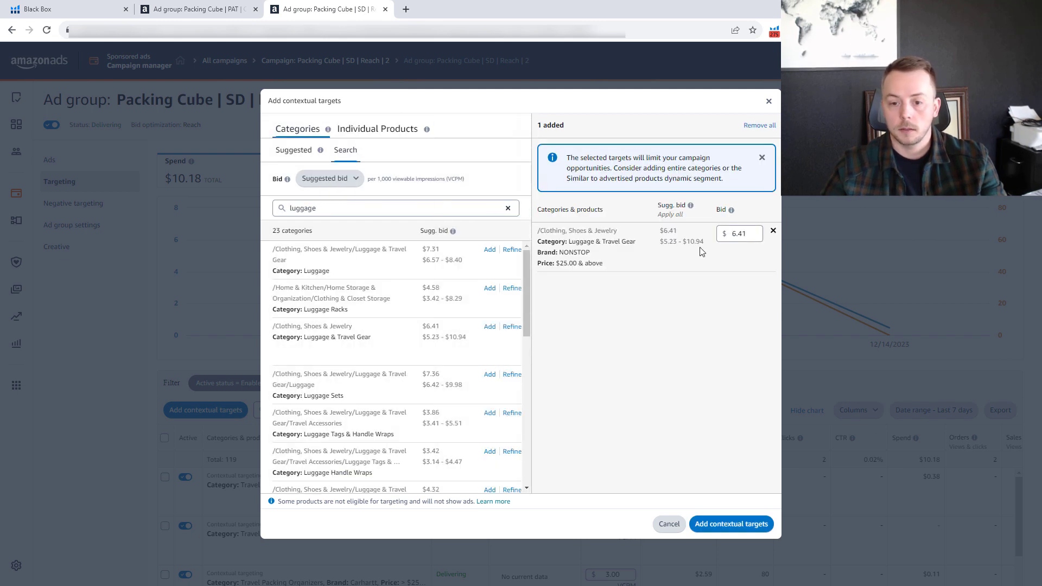
Set the NONSTOP target's bid to $3.00 and add the contextual target to the Reach ad group.
left_click(751, 234)
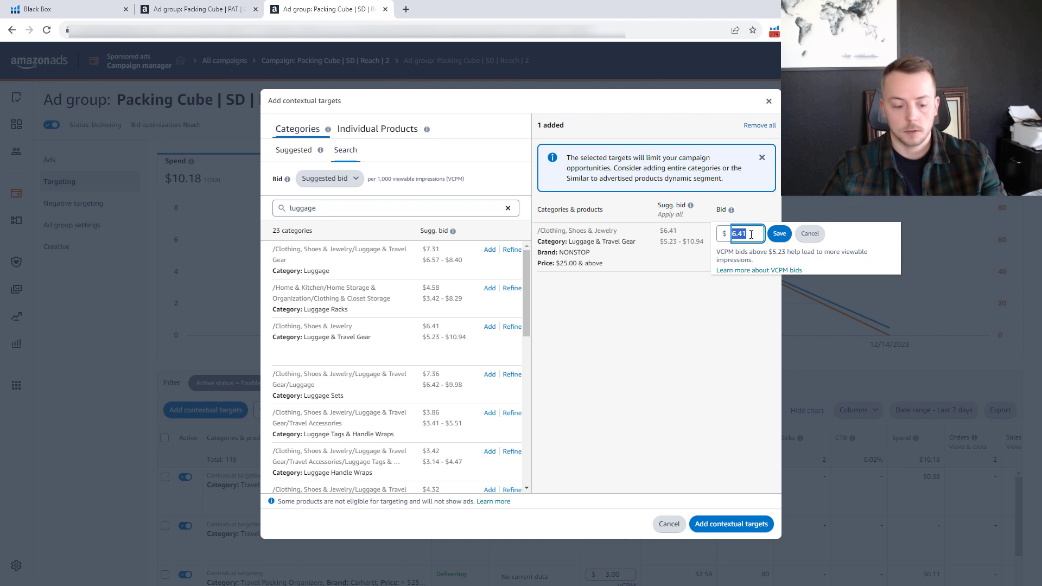
type("3")
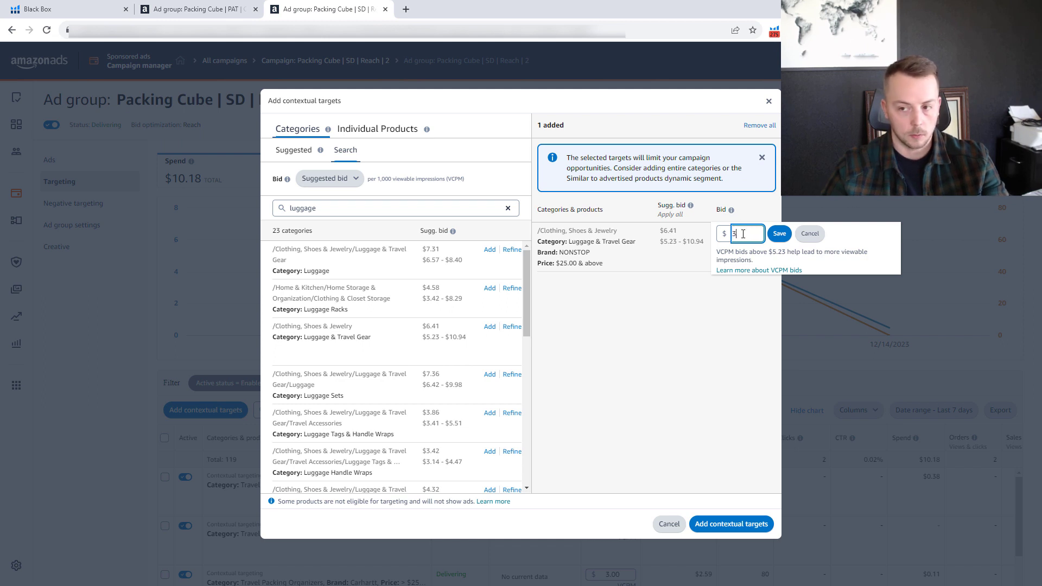
left_click(779, 234)
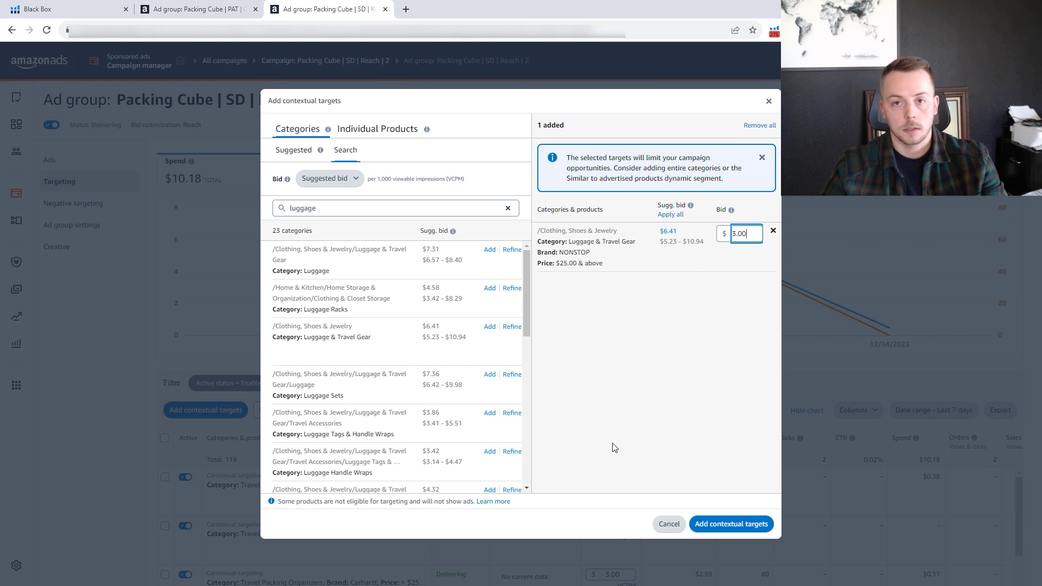
left_click(755, 524)
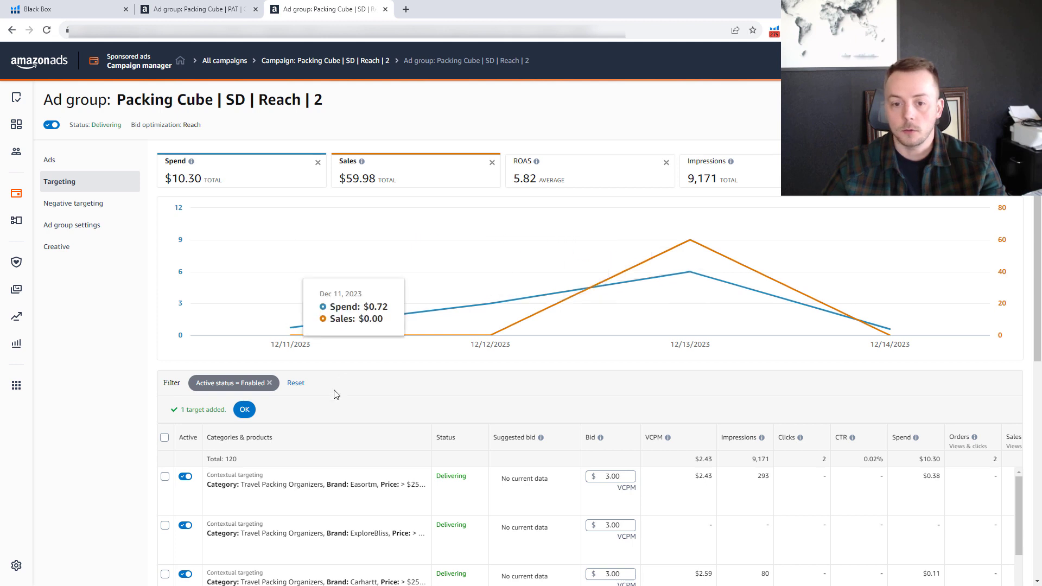
left_click(245, 410)
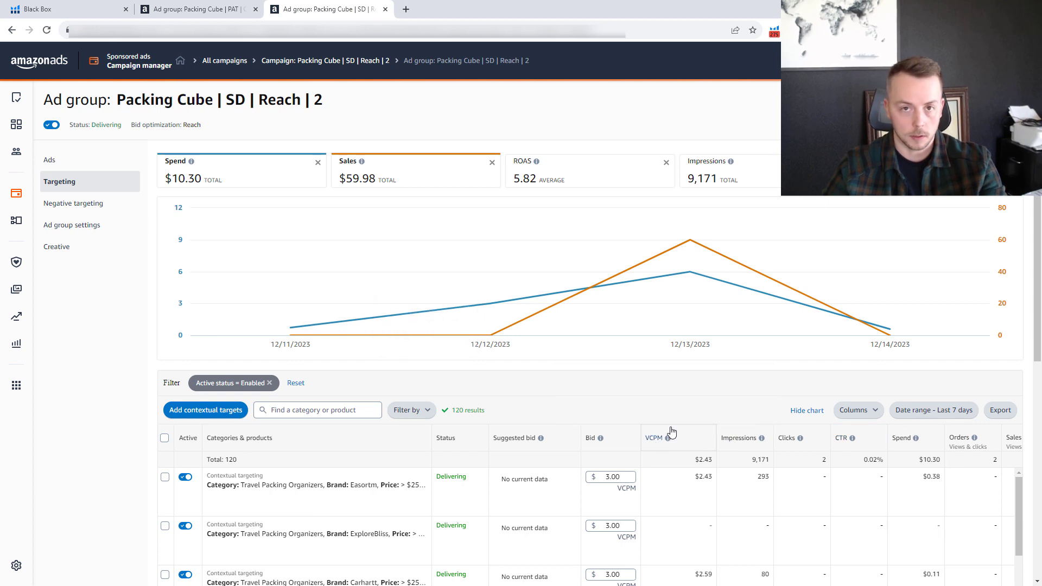
Filter the Packing Cube | PAT | Category ad group's targets to enabled status and widen the Categories & products column.
left_click(207, 9)
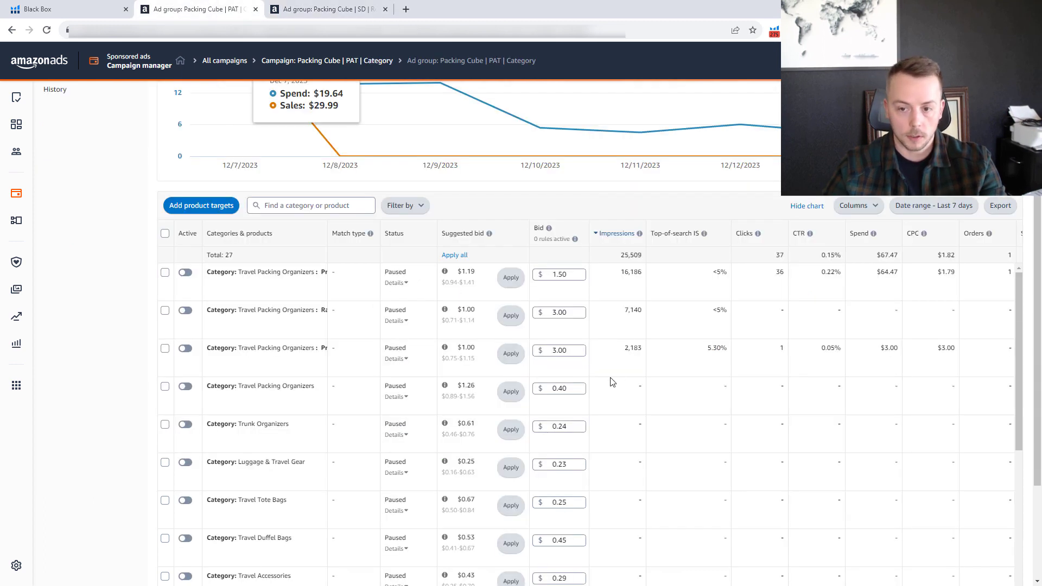
left_click(418, 206)
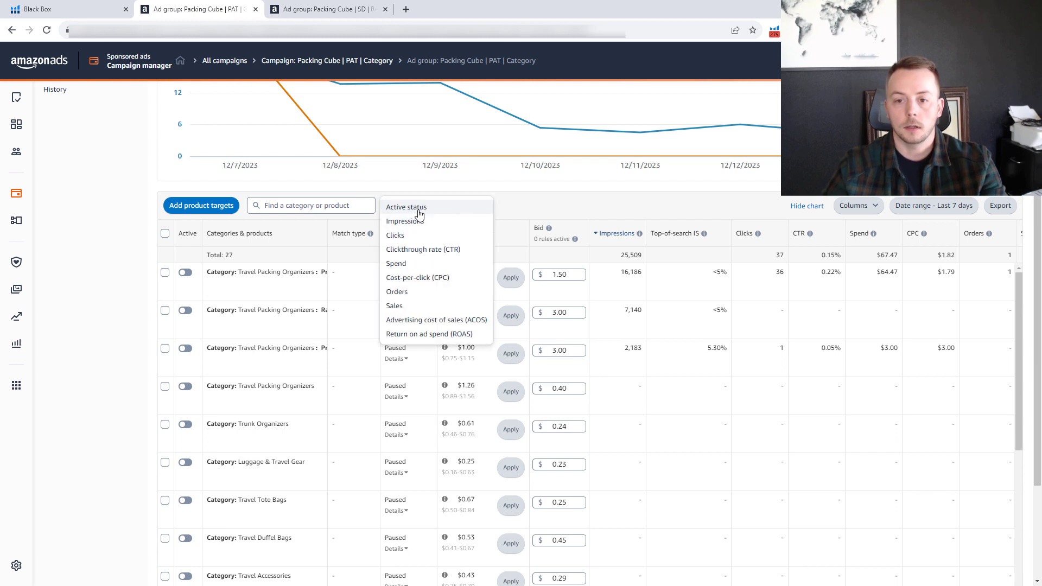
left_click(412, 208)
left_click(255, 202)
left_click(251, 234)
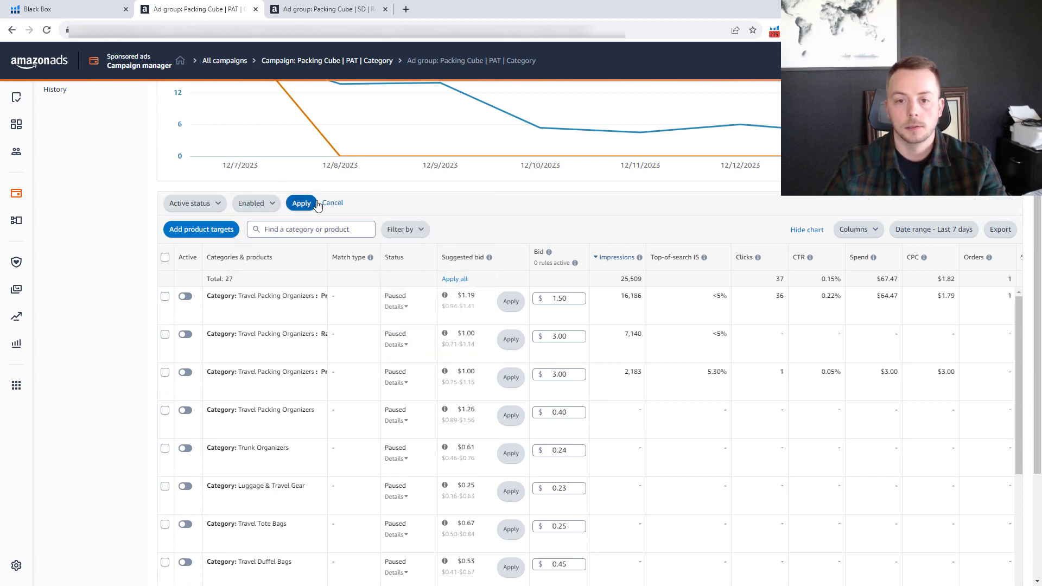
left_click(304, 203)
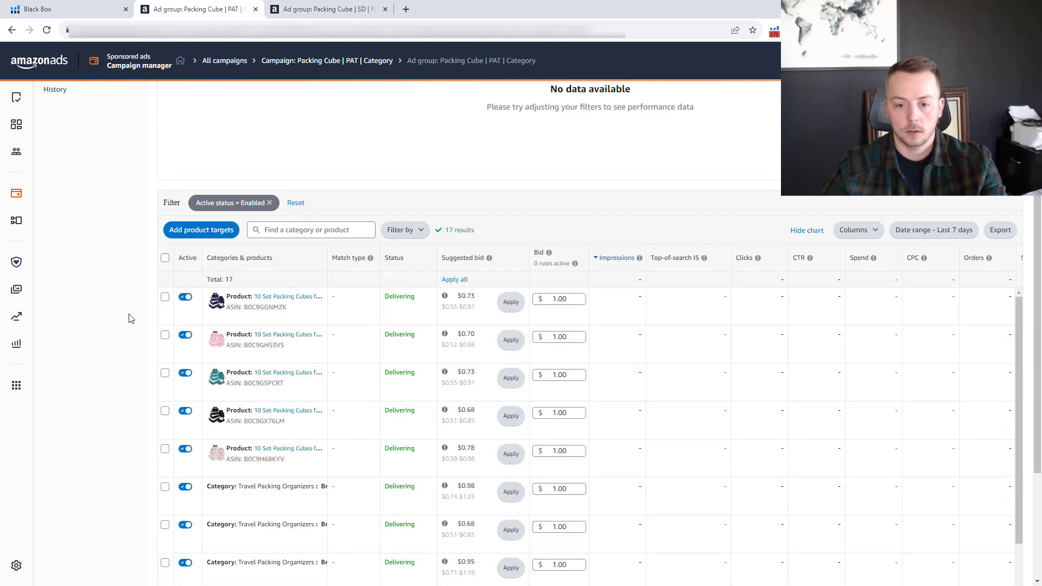
scroll(128, 319, "down", 1)
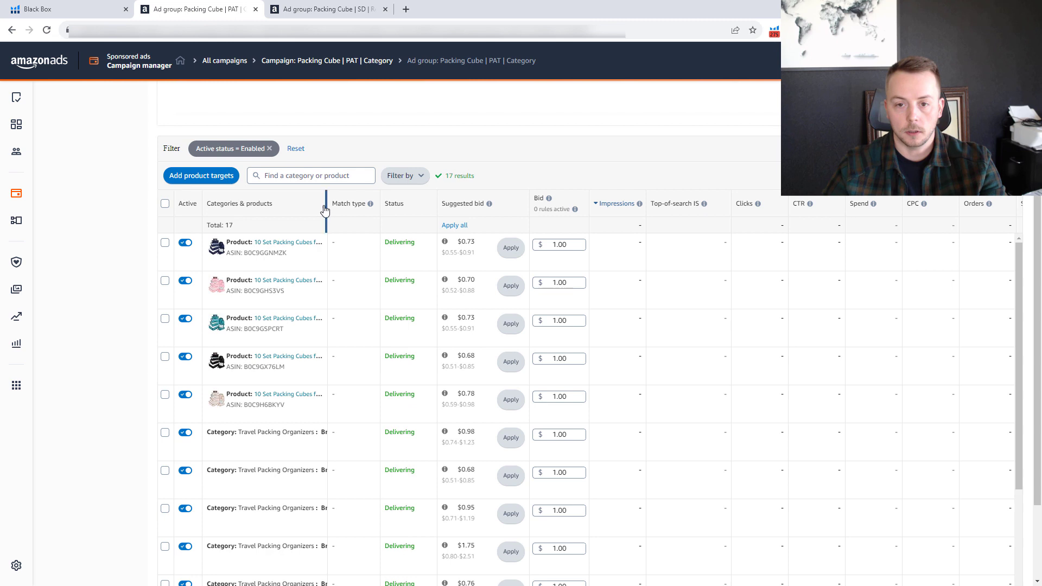
left_click_drag(327, 205, 362, 205)
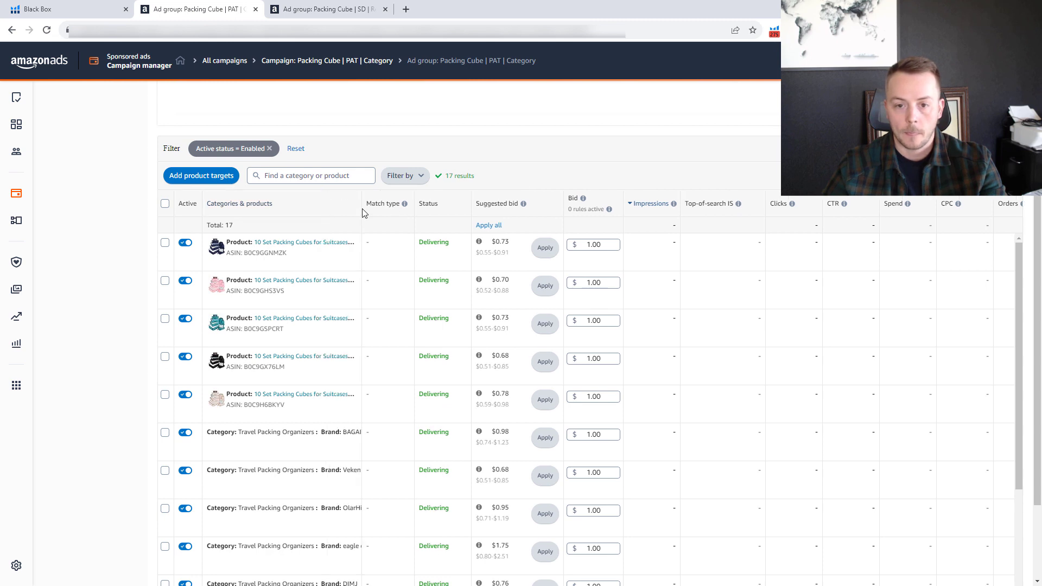
Review the enabled product and brand-refined category targets with their bids in the PAT Category ad group.
scroll(340, 381, "down", 2)
scroll(340, 381, "down", 4)
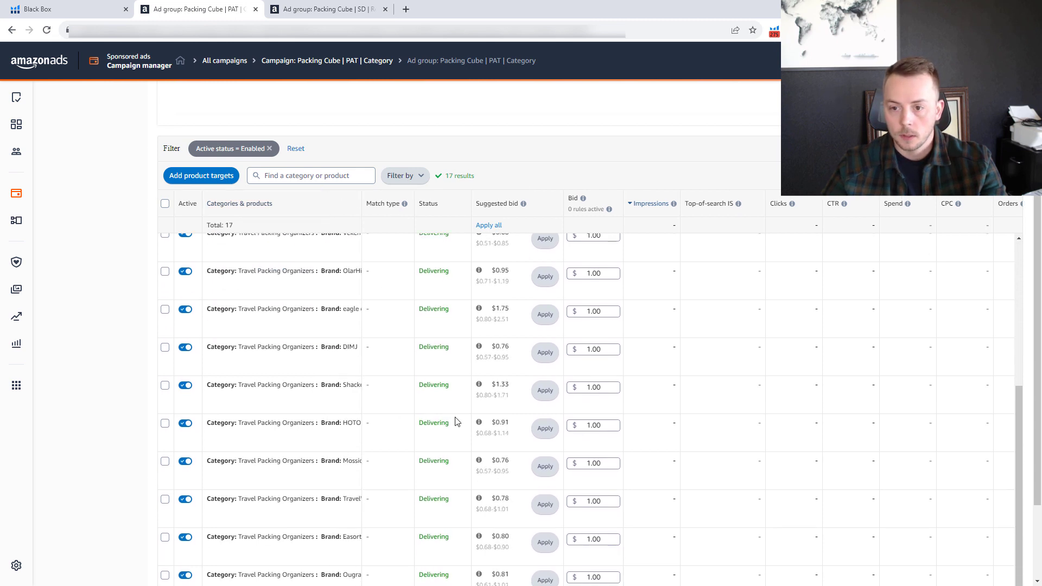
scroll(321, 422, "down", 3)
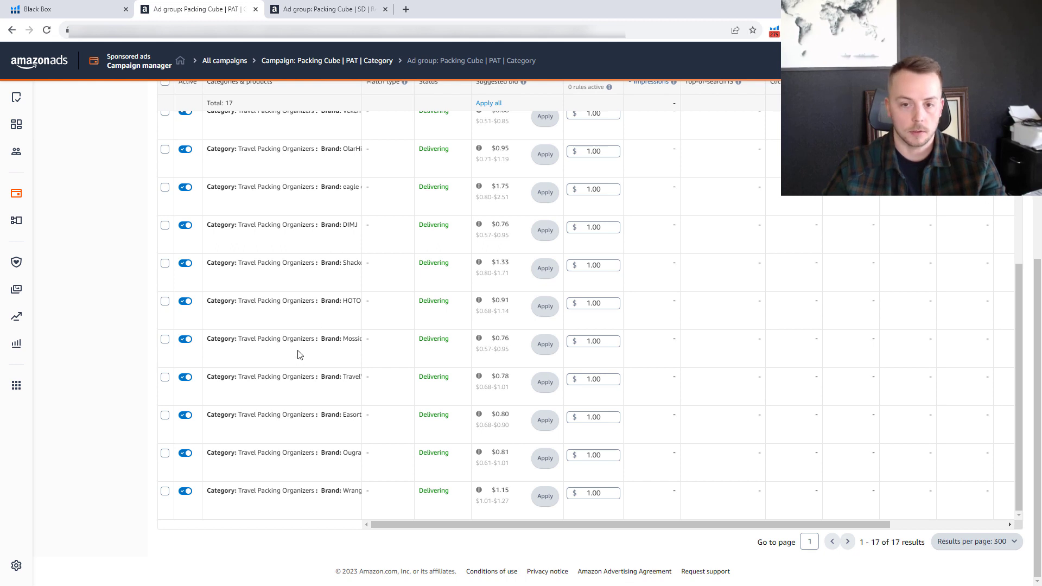
scroll(312, 331, "up", 8)
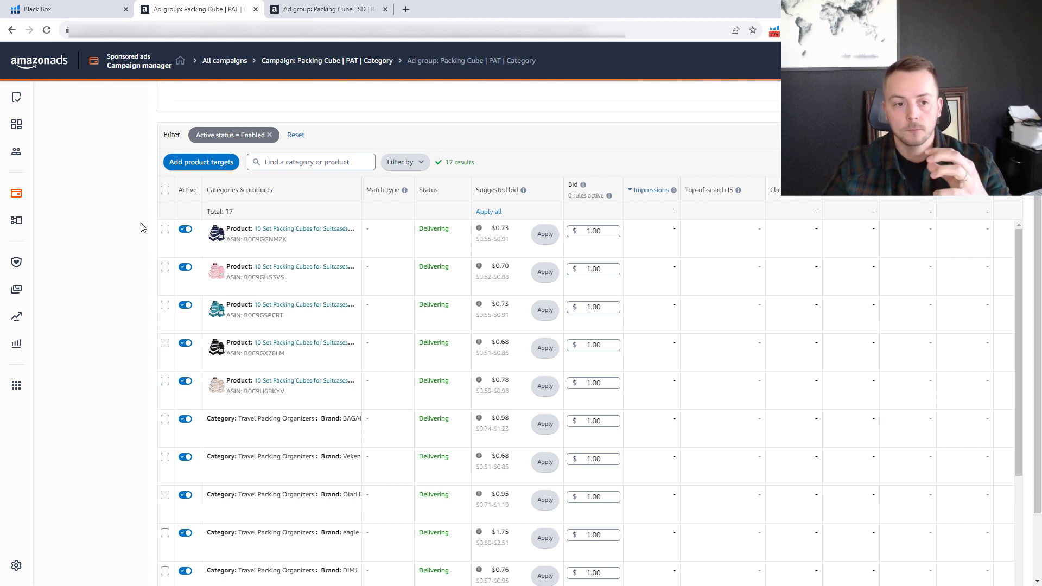
scroll(137, 277, "down", 1)
scroll(137, 277, "down", 6)
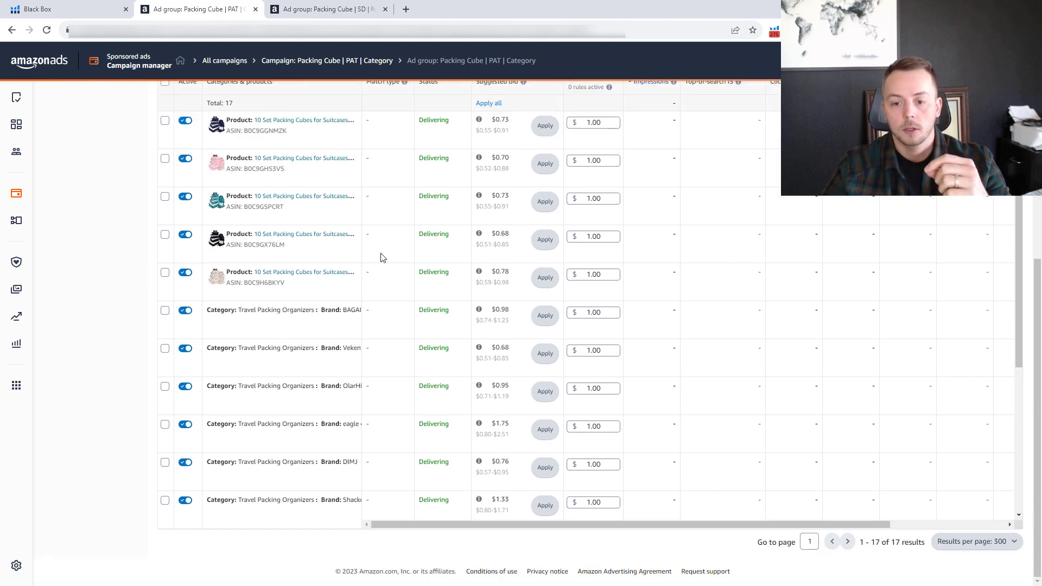
scroll(368, 388, "up", 7)
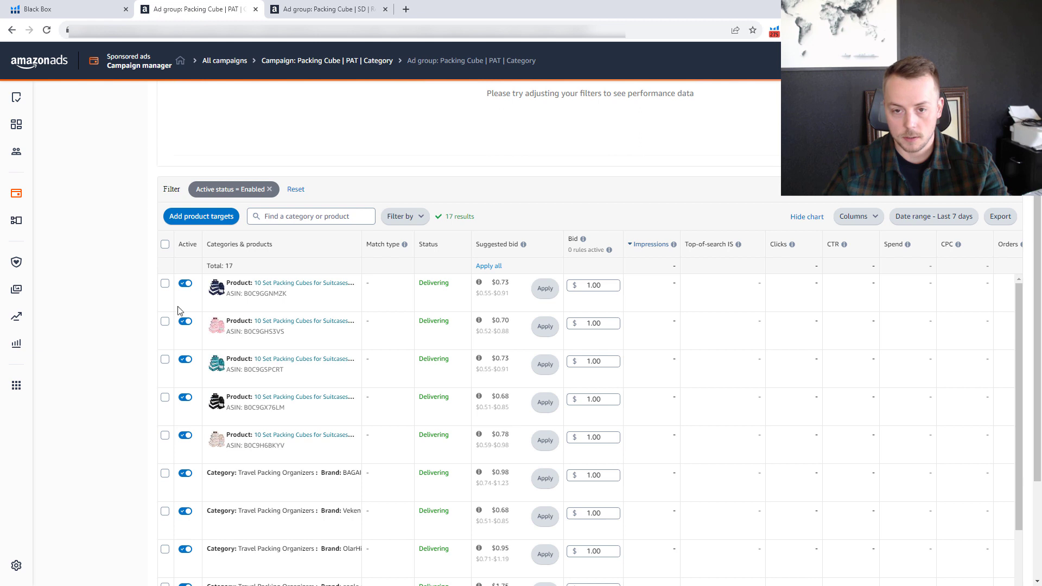
scroll(317, 352, "down", 8)
scroll(317, 355, "up", 4)
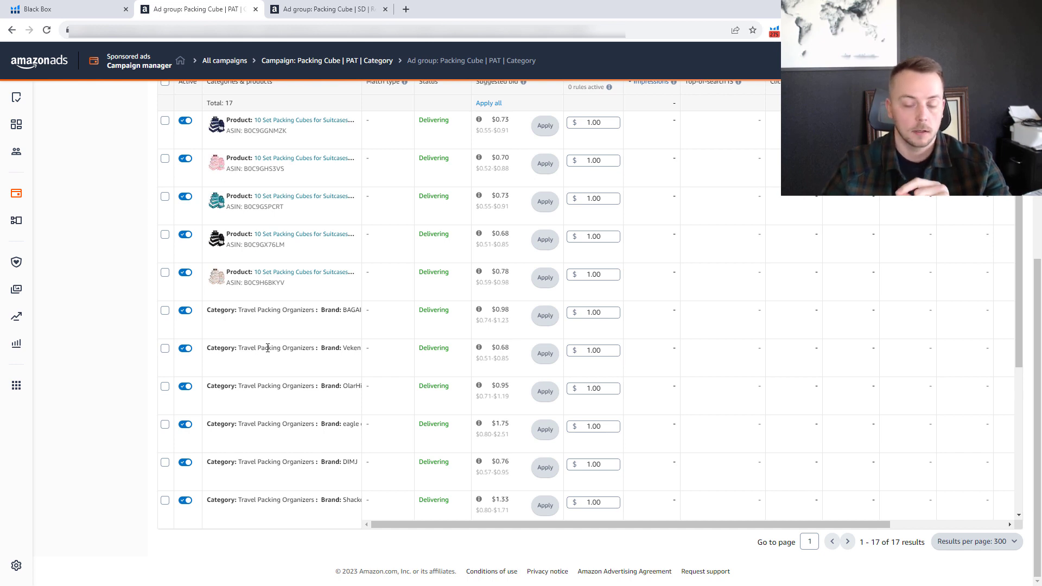
scroll(314, 385, "down", 3)
scroll(320, 385, "down", 2)
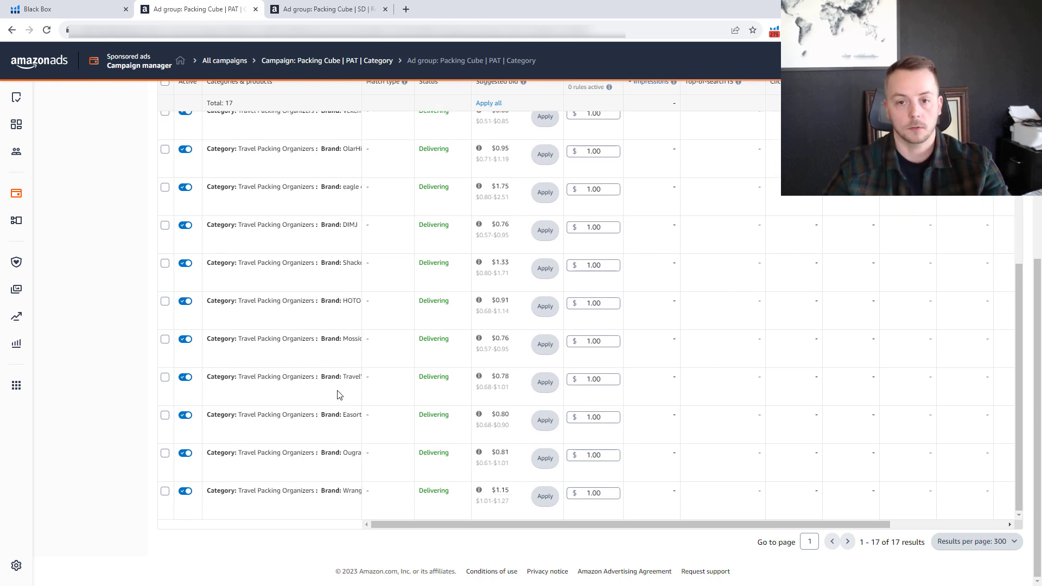
scroll(341, 398, "up", 6)
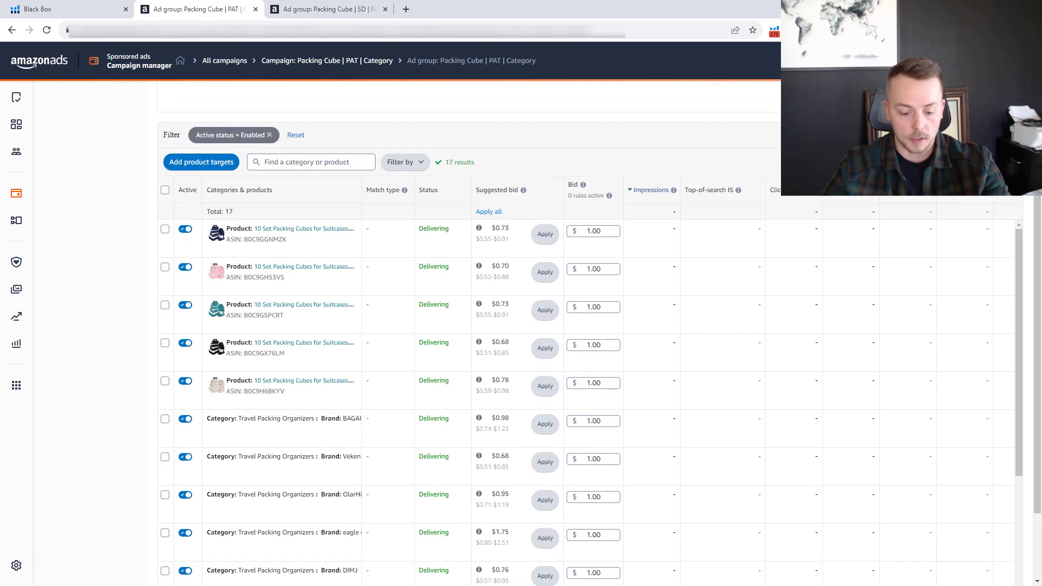
Switch to the Excel pivot table and show ASIN as the only row field, removing Brand and Subcategory.
key("alt+Tab")
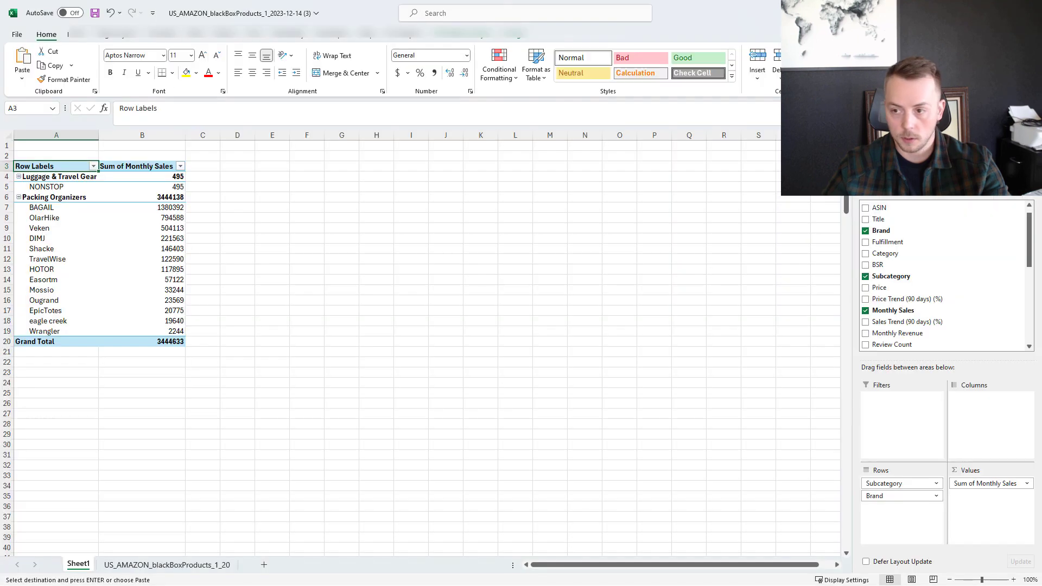
left_click_drag(876, 208, 878, 495)
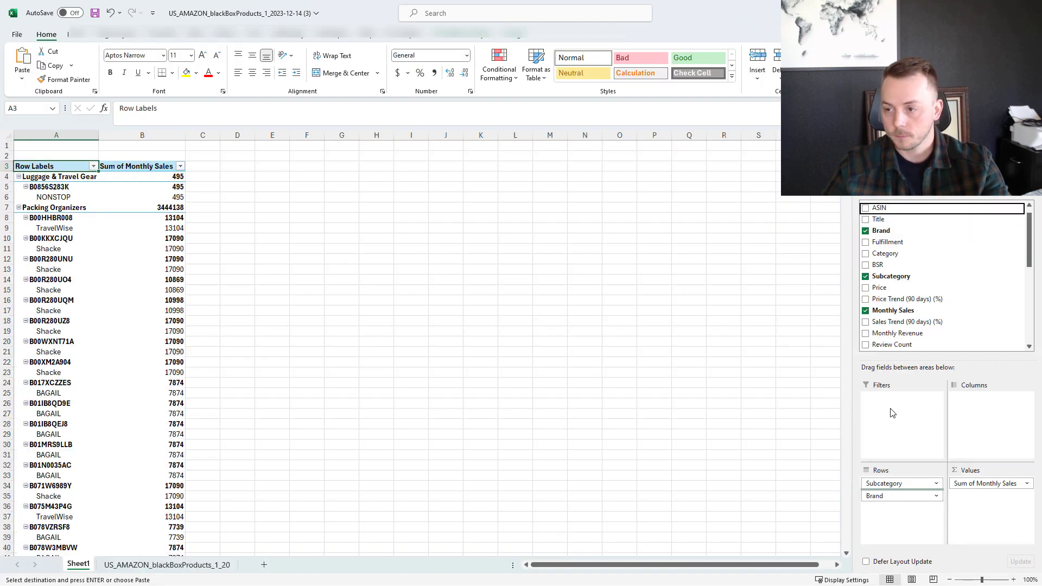
left_click(866, 231)
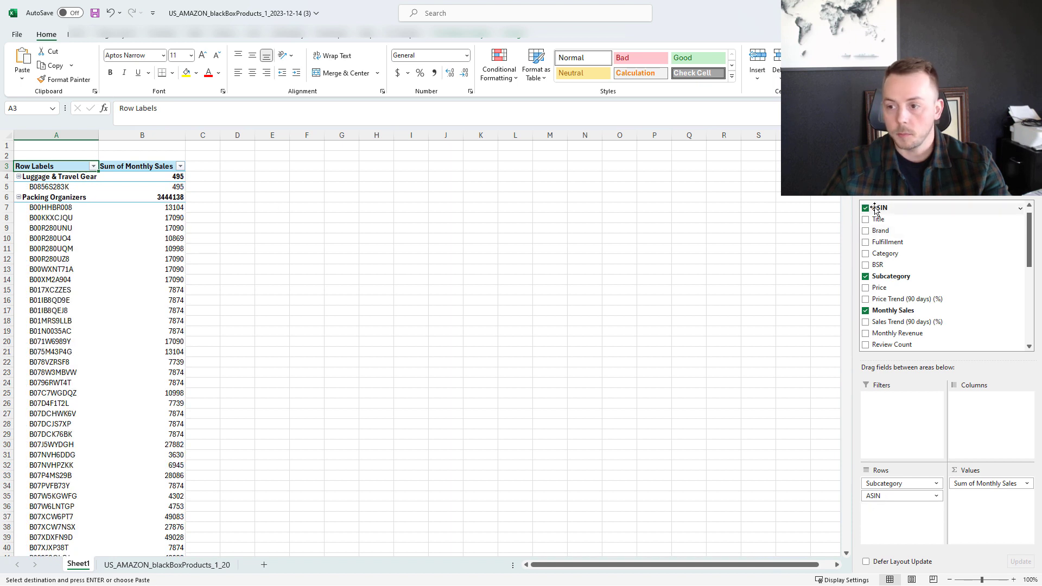
left_click_drag(830, 279, 825, 279)
Select the pivot table's ASIN list down to its end, and release the selection.
left_click(52, 175)
key("ctrl+shift+Down")
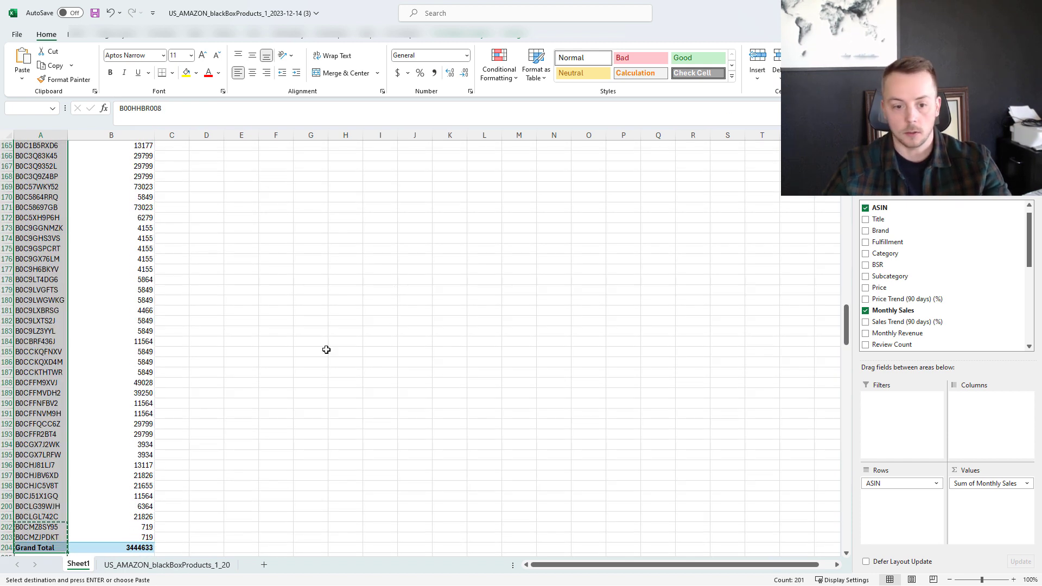
left_click(275, 353)
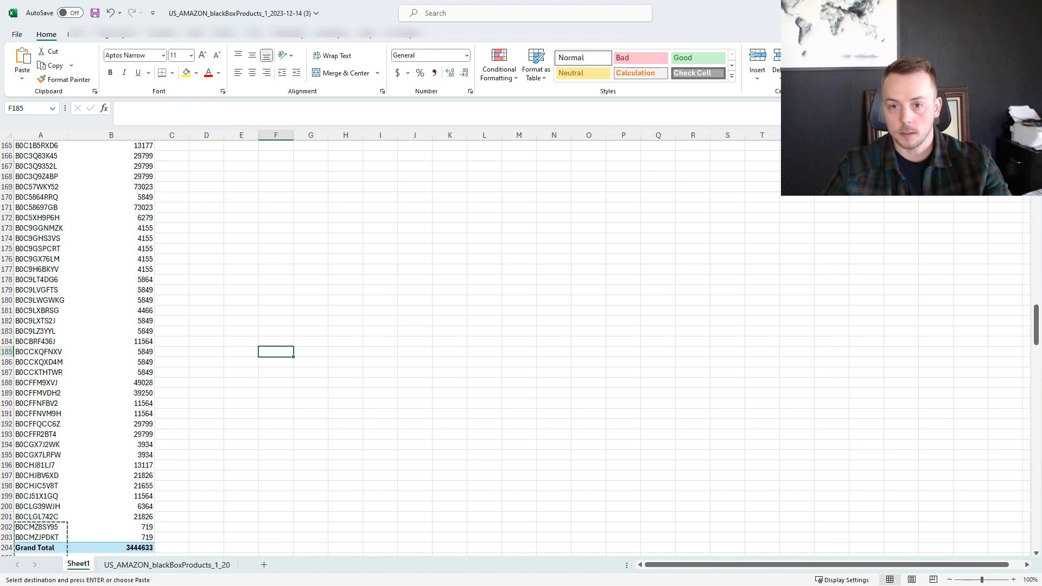
Return to Amazon Ads and check the brand-refined Travel Packing Organizers targets in the PAT Category ad group.
key("alt+Tab")
scroll(544, 429, "down", 4)
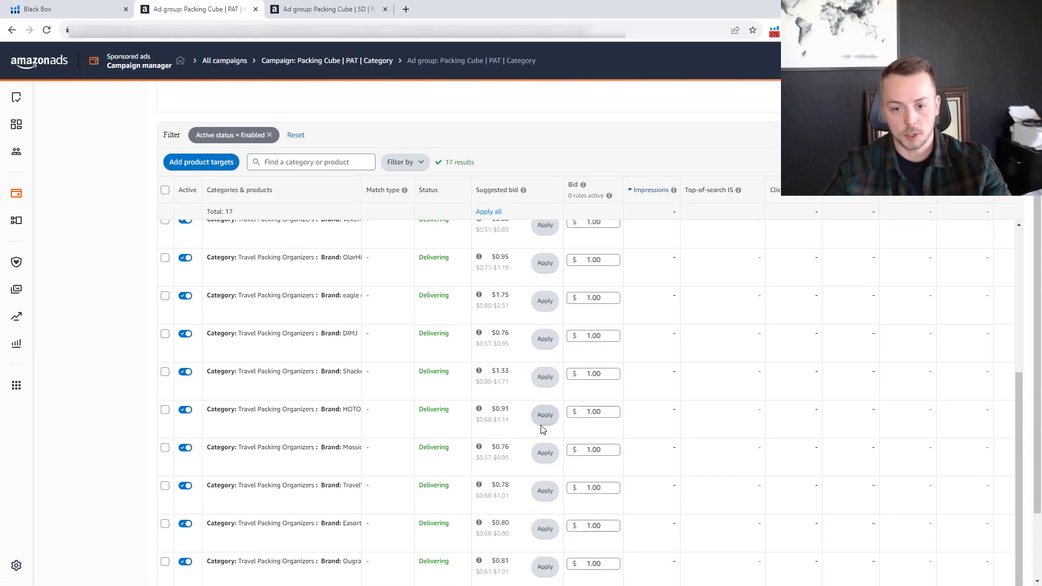
scroll(540, 425, "down", 2)
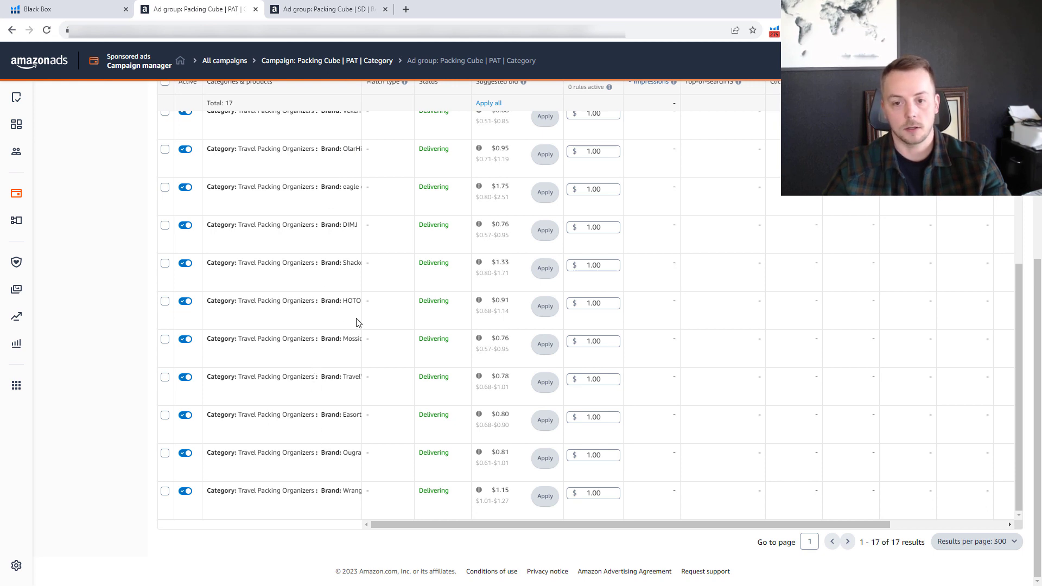
scroll(337, 335, "up", 6)
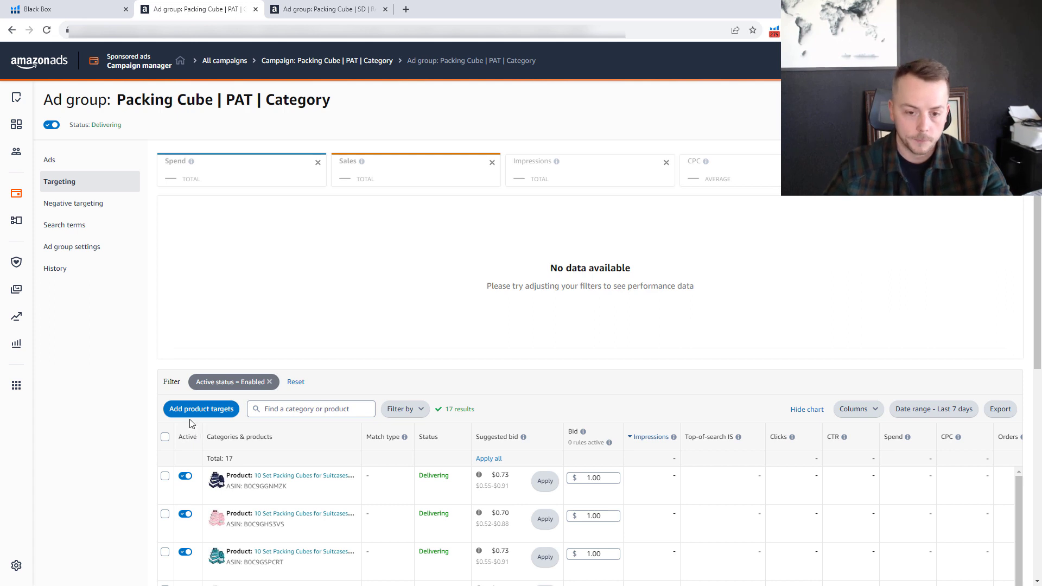
View the brand refinement options for the Travel Packing Organizers category, and cancel without adding product targets.
left_click(201, 408)
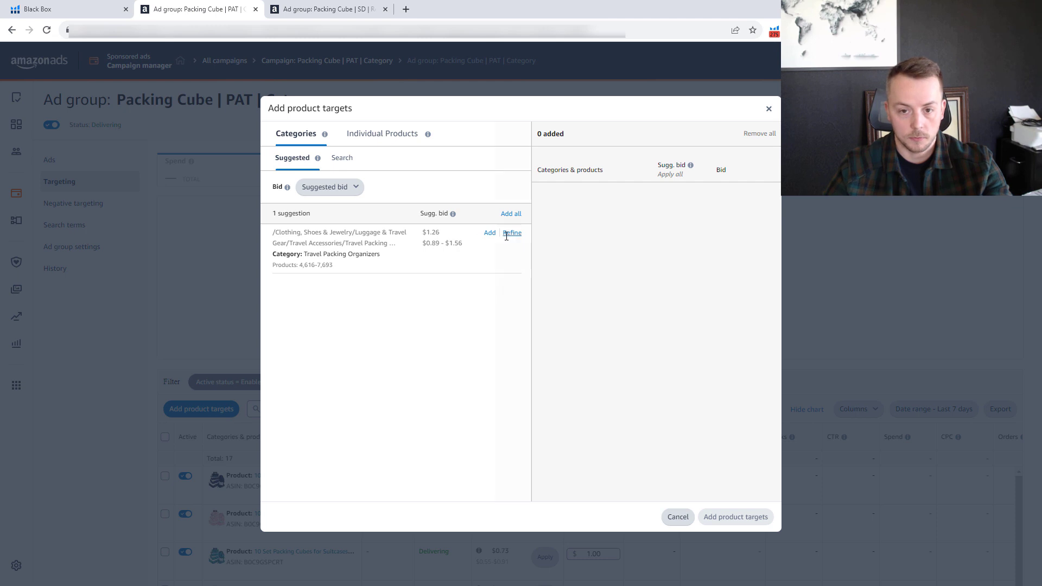
left_click(512, 233)
left_click(383, 207)
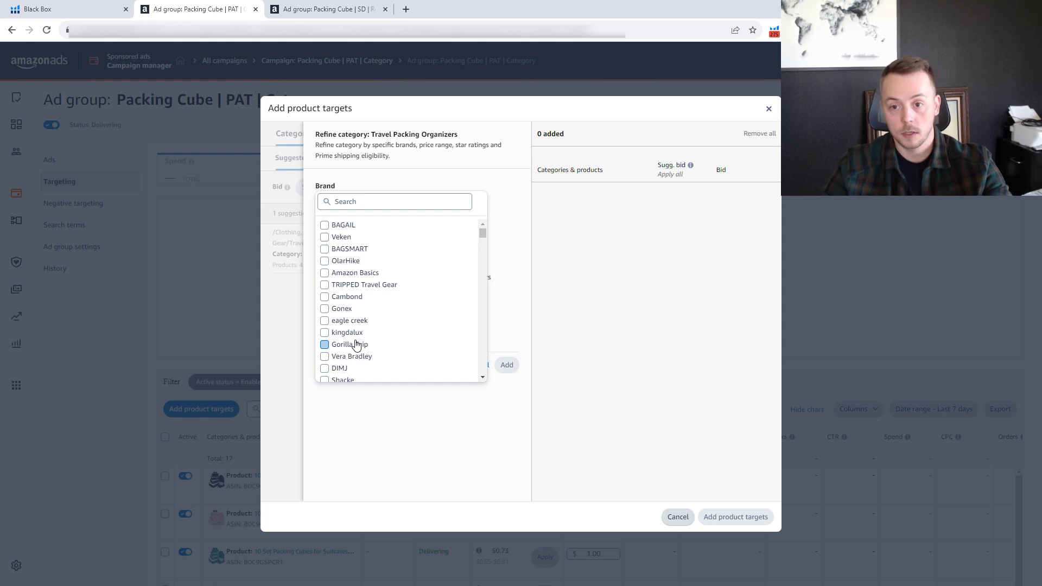
left_click(677, 517)
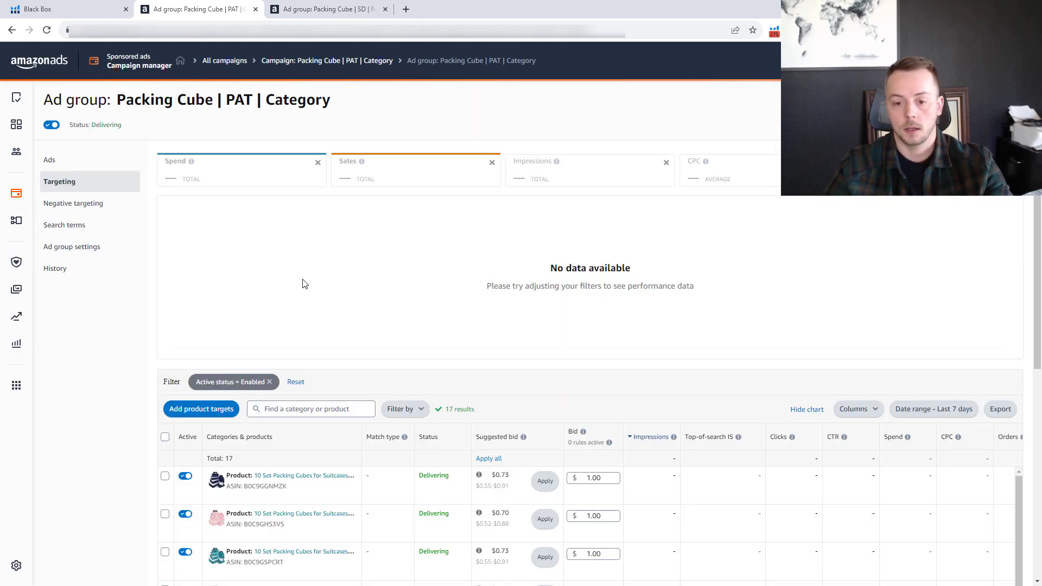
Go to the Packing Cube | SD | Reach | 2 ad group and look over its enabled contextual targets.
scroll(307, 298, "down", 3)
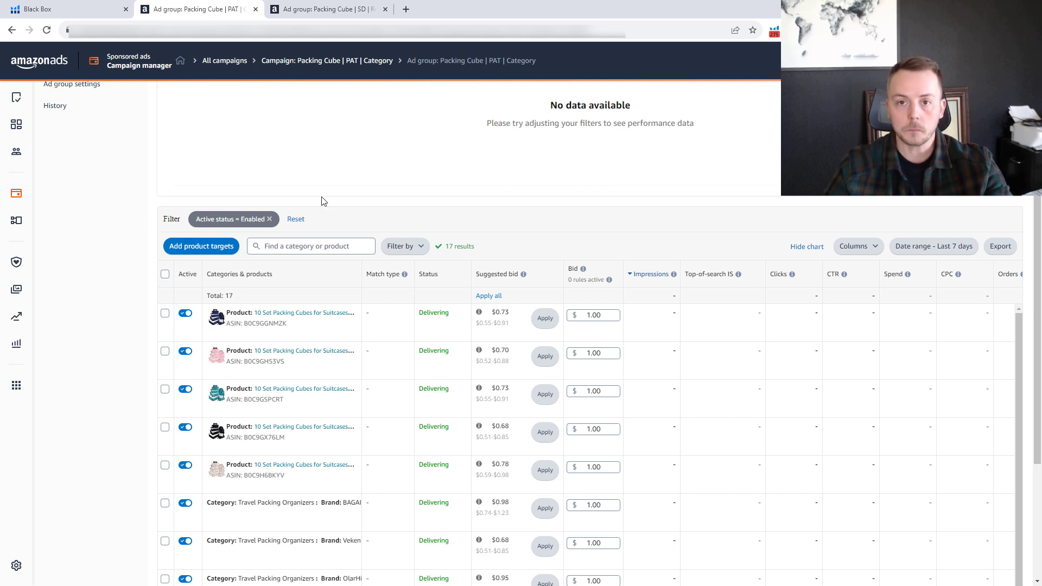
left_click(302, 9)
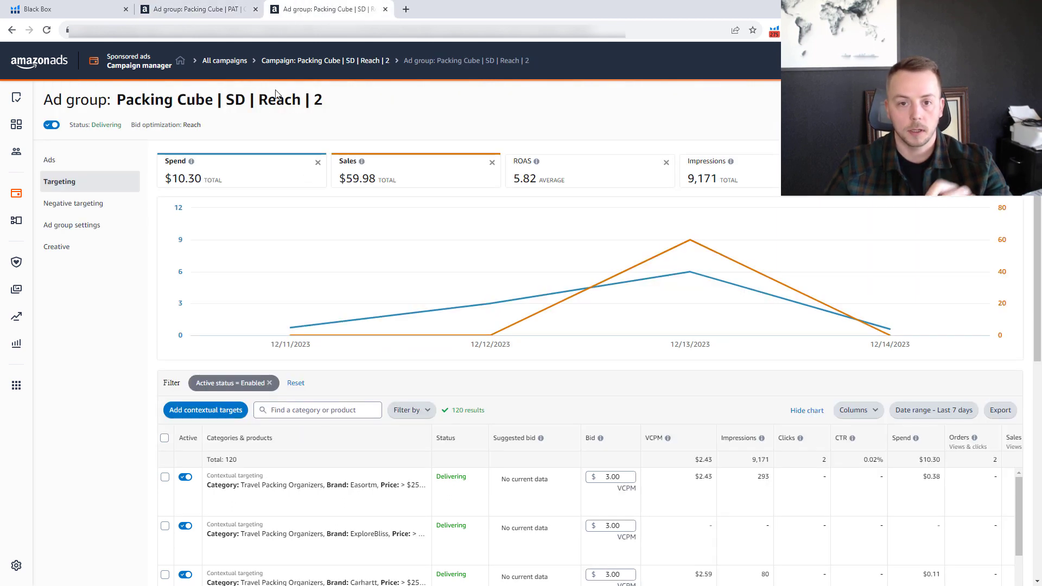
scroll(127, 353, "down", 2)
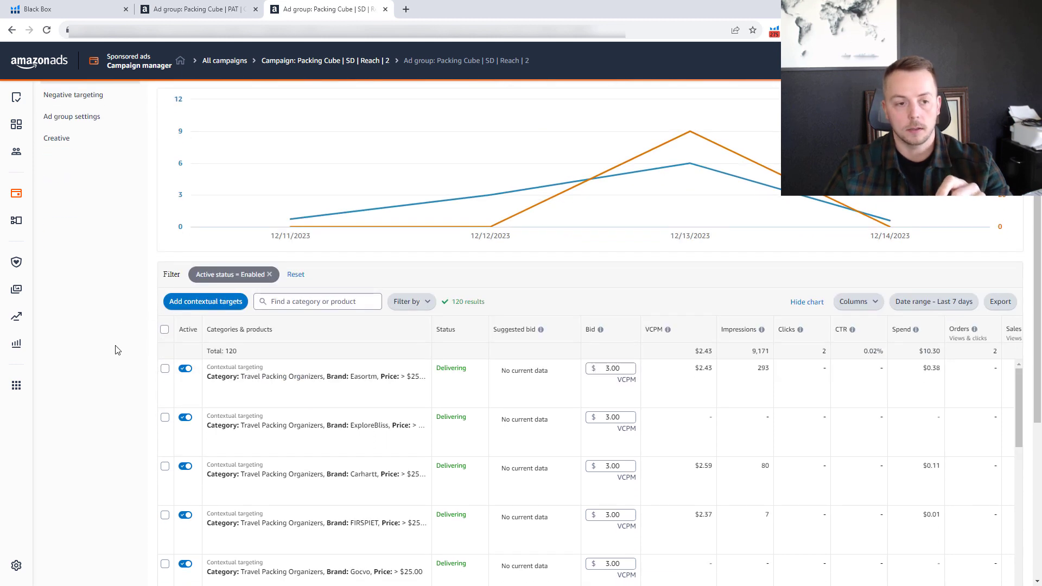